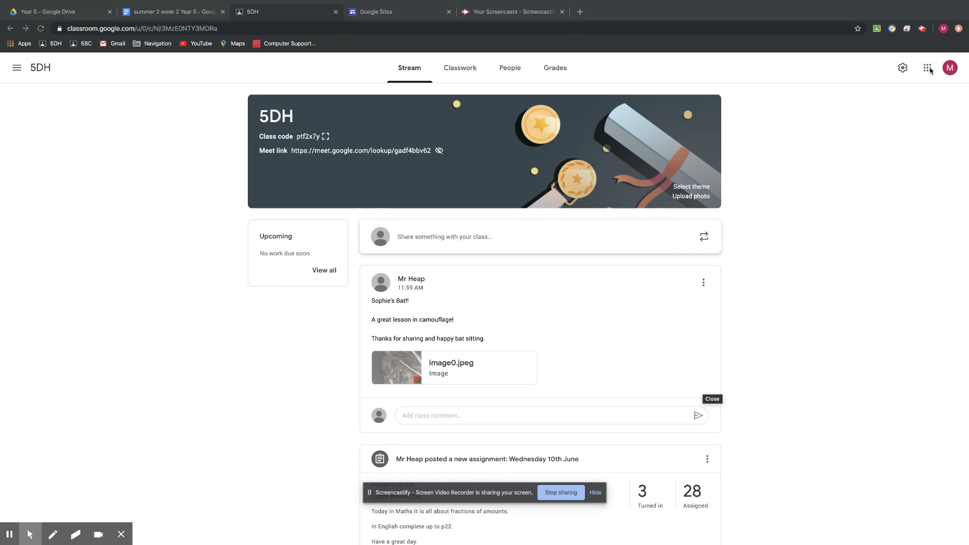
# Step: Search the web for "sites" in a new browser tab and open Google Sites from the results
pyautogui.click(927, 68)
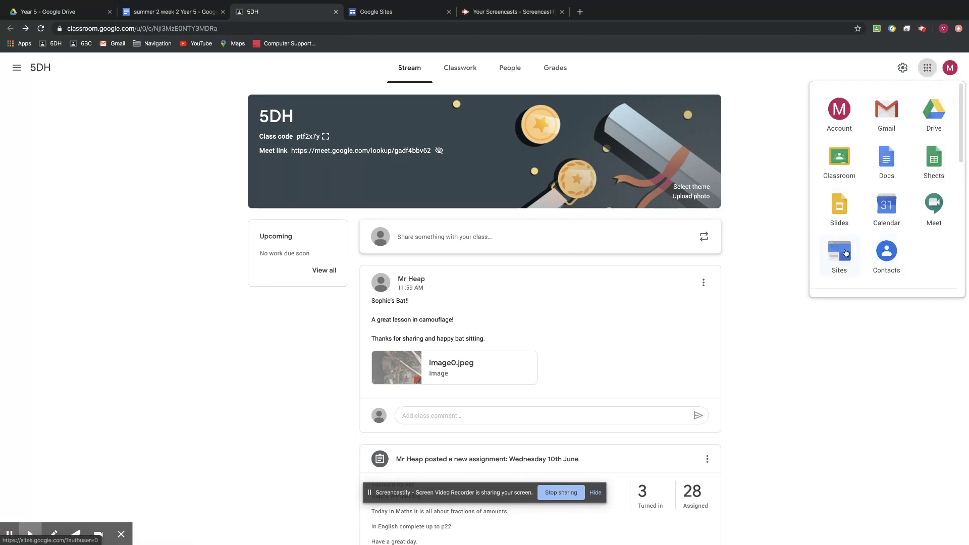
pyautogui.click(581, 12)
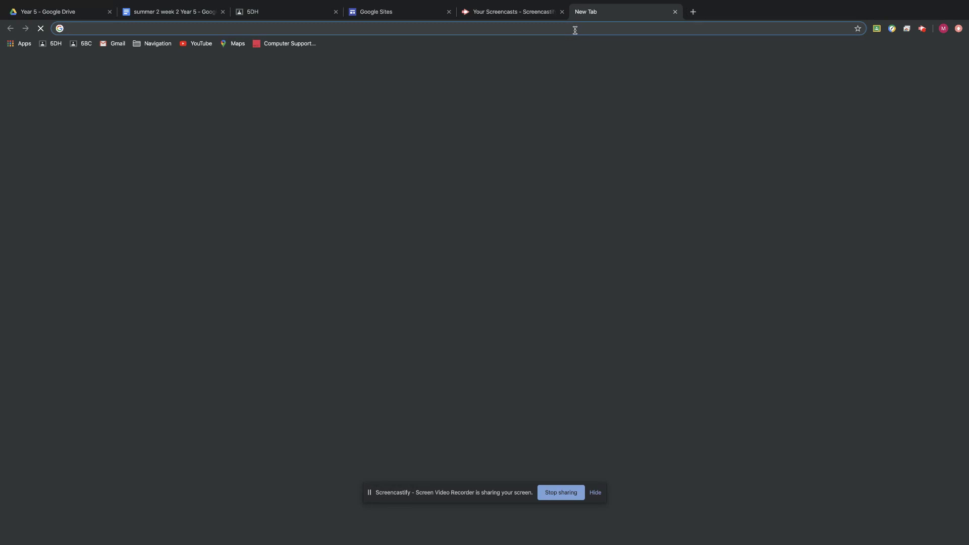
pyautogui.write('sites')
pyautogui.press('Return')
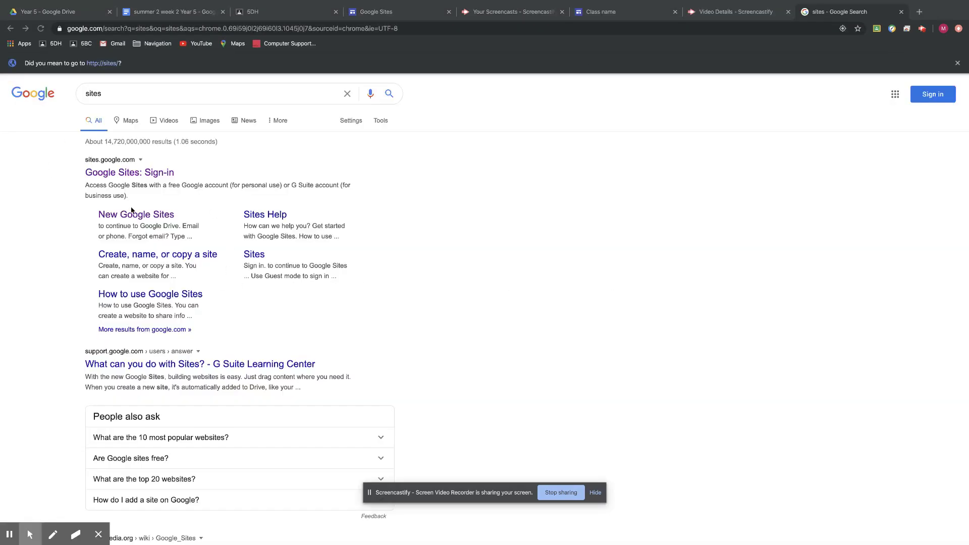
pyautogui.click(158, 175)
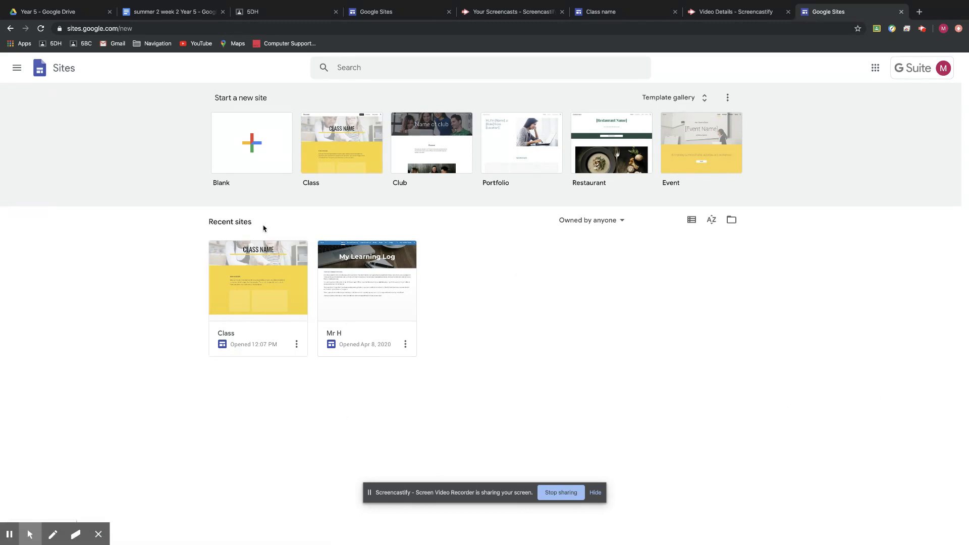
# Step: Cancel opening the GoogleSoftwareUpdate.bundle app and open the existing My Learning Log site from the recent sites
pyautogui.click(251, 144)
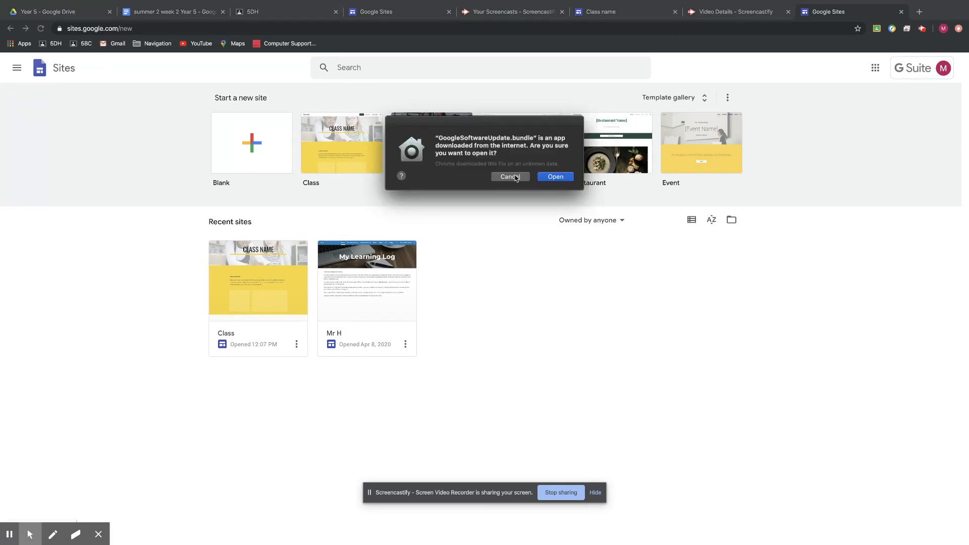
pyautogui.click(523, 176)
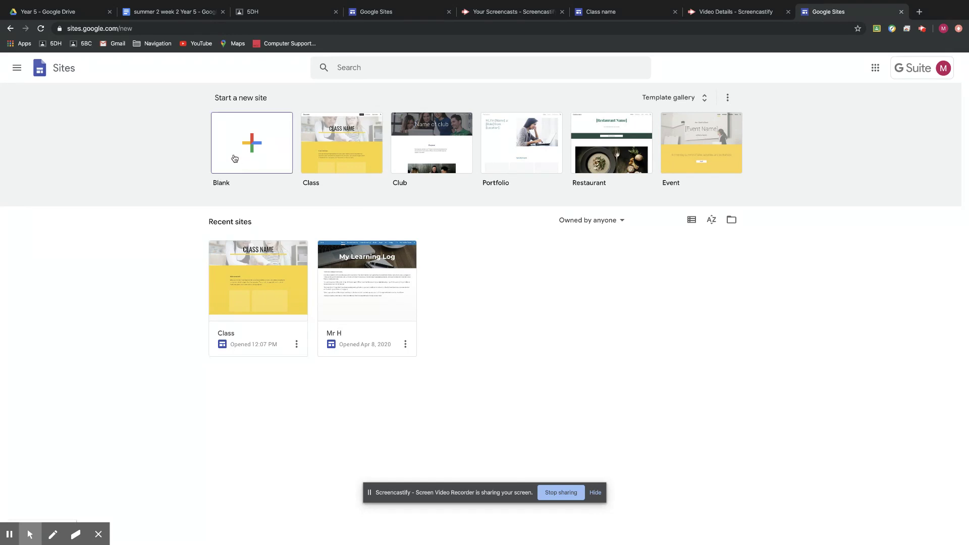
pyautogui.click(384, 309)
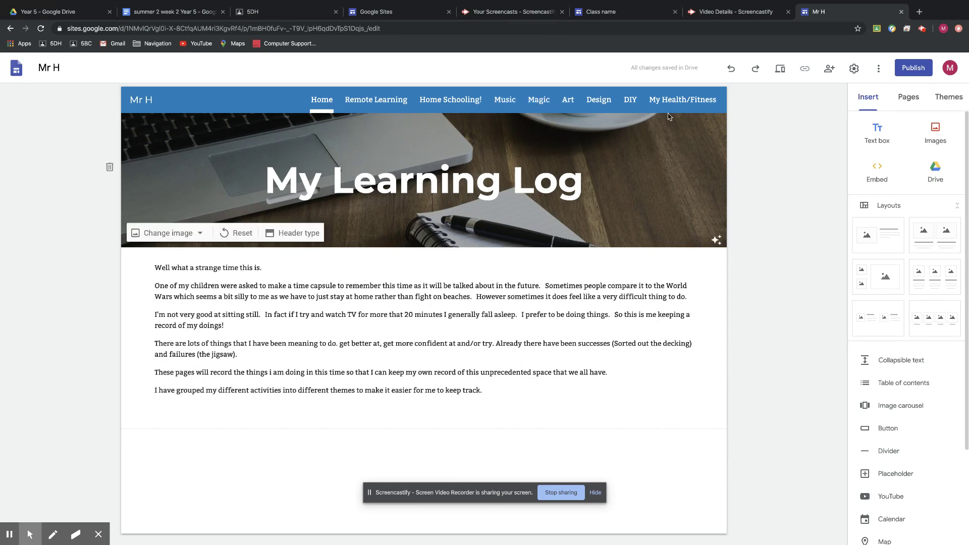
# Step: Look through the example site's pages, from Remote Learning to My Health/Fitness, and return to its Home page
pyautogui.click(684, 102)
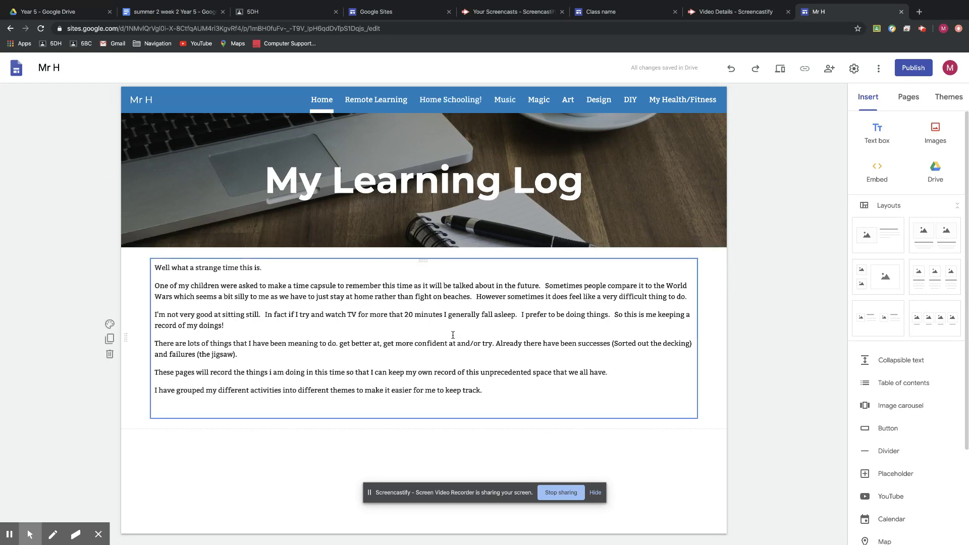
pyautogui.click(385, 100)
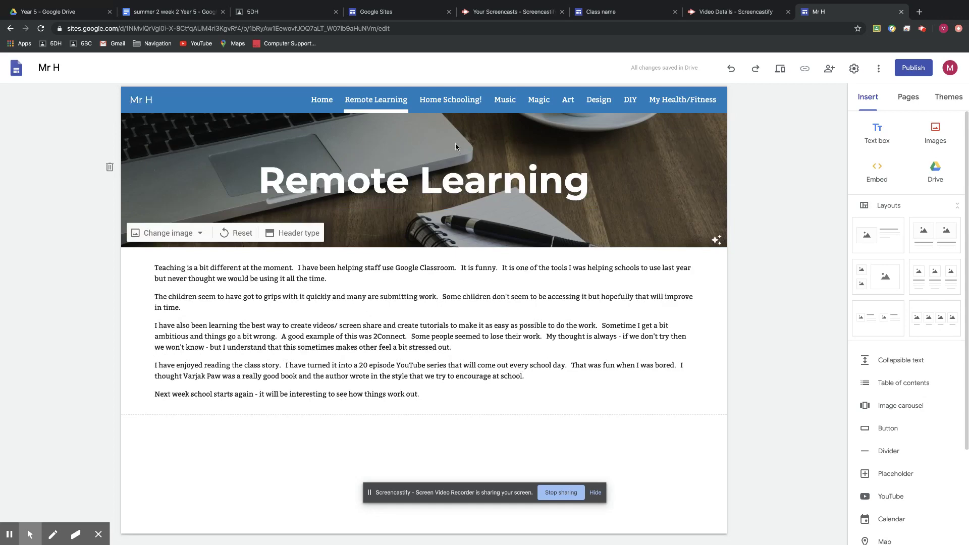
pyautogui.click(446, 102)
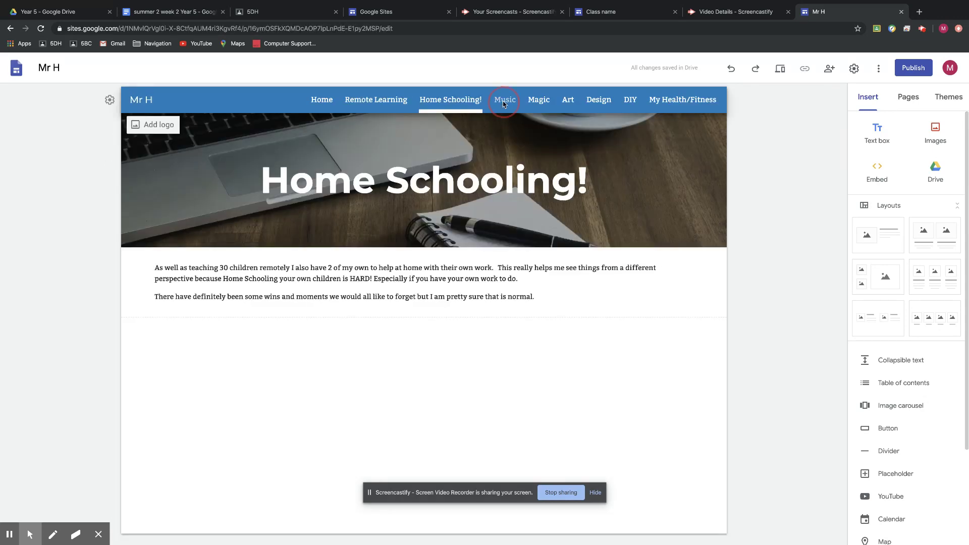
pyautogui.click(505, 101)
pyautogui.click(540, 101)
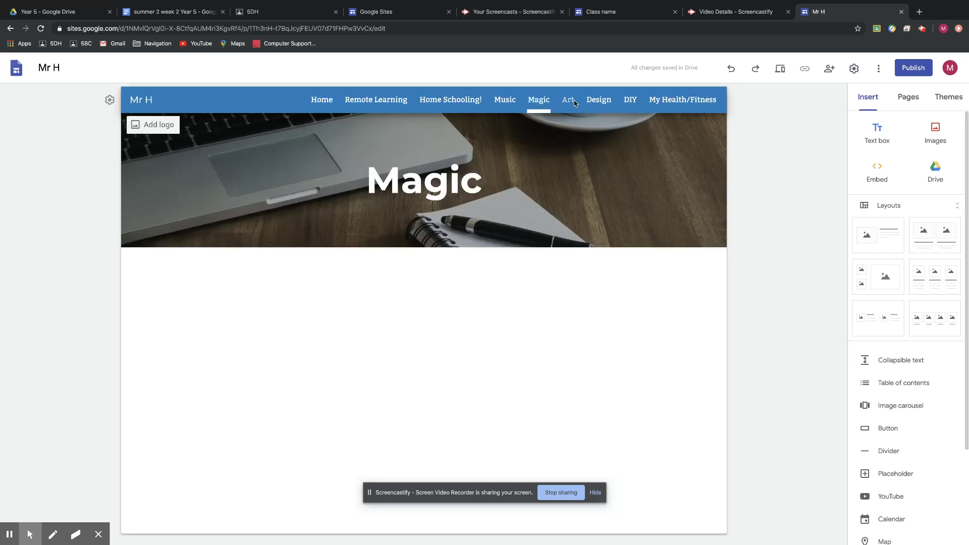
pyautogui.click(569, 101)
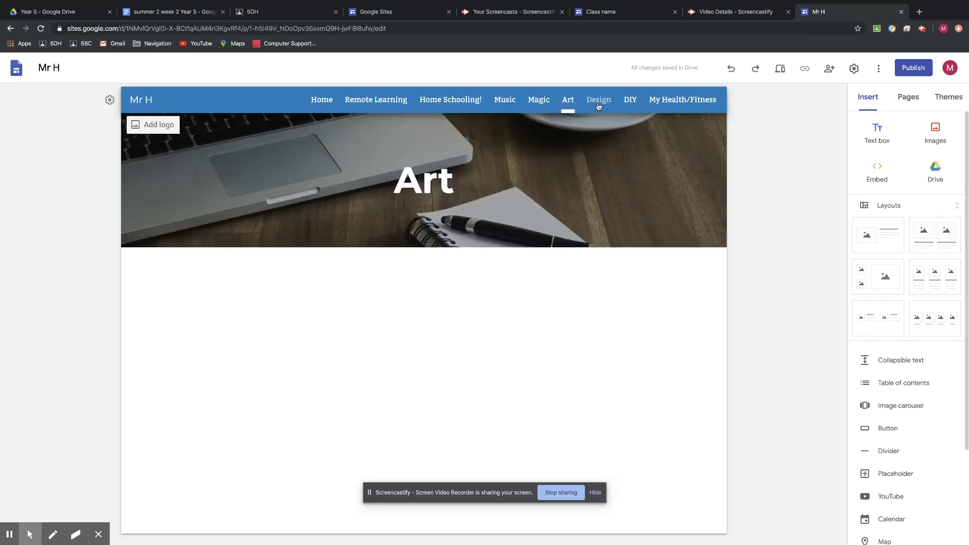
pyautogui.click(599, 104)
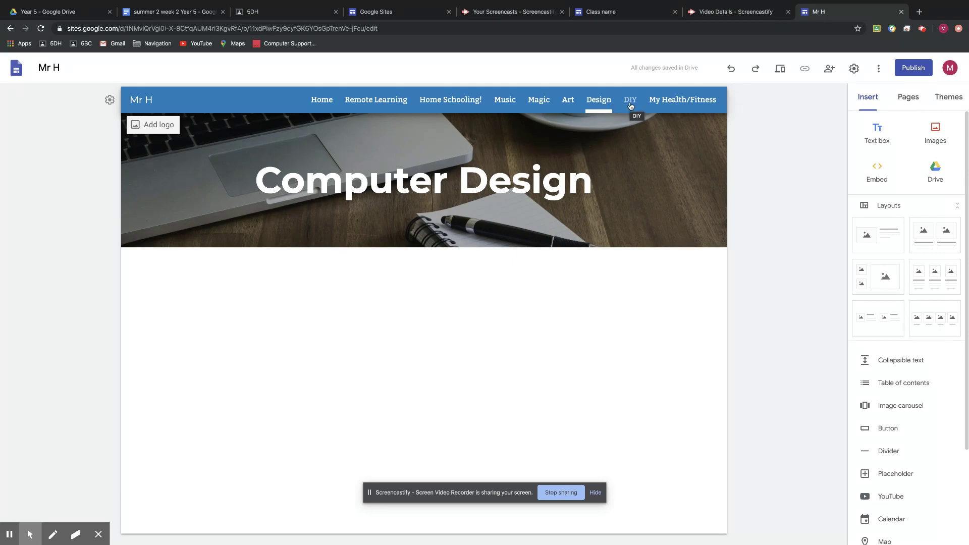
pyautogui.click(631, 106)
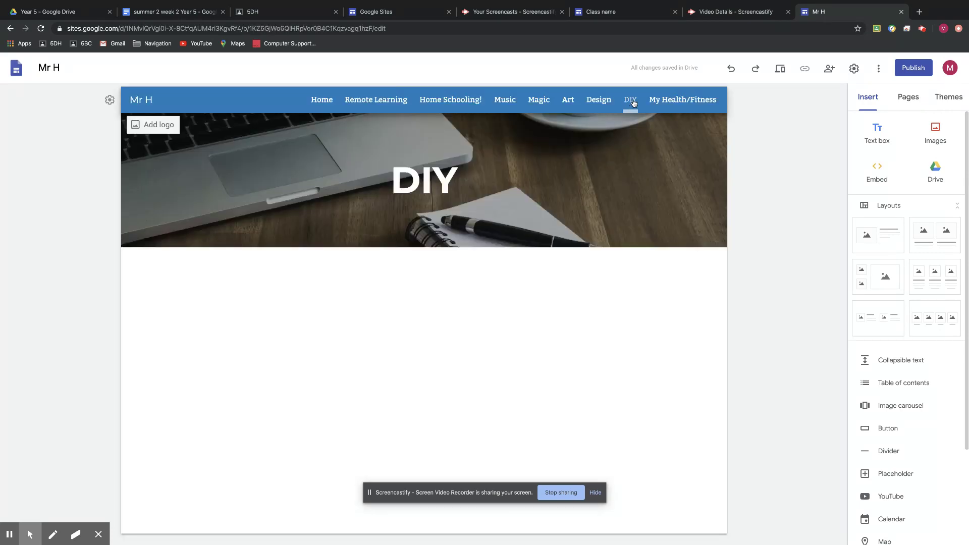
pyautogui.click(668, 103)
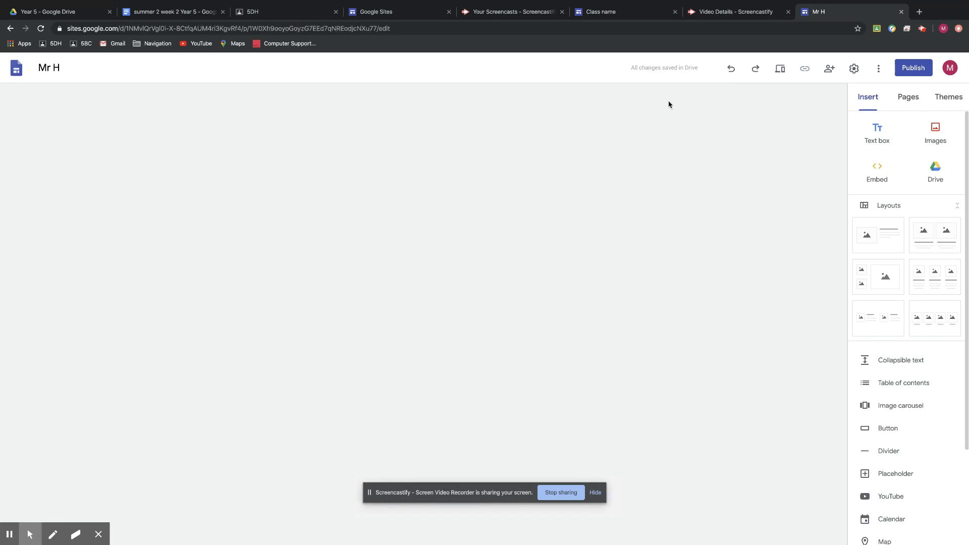
pyautogui.click(629, 103)
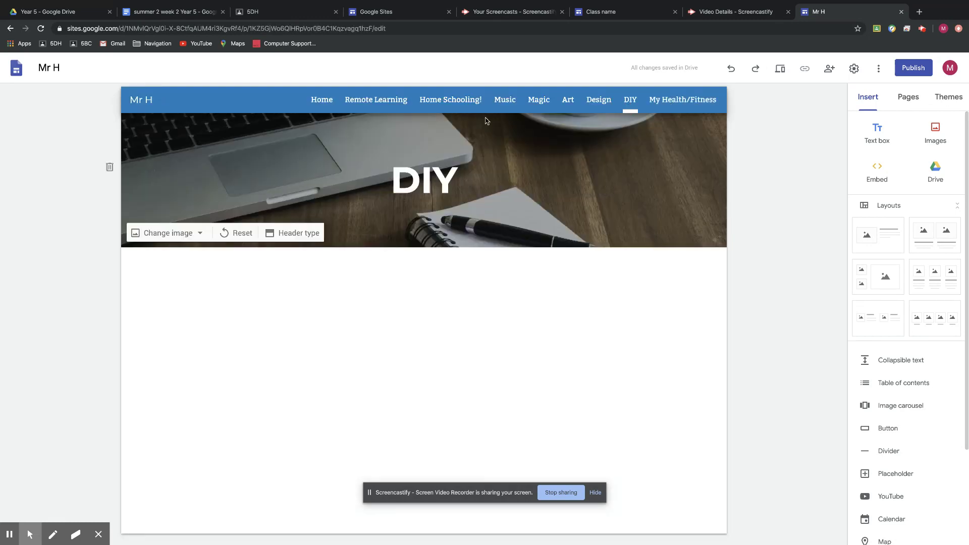
pyautogui.click(327, 108)
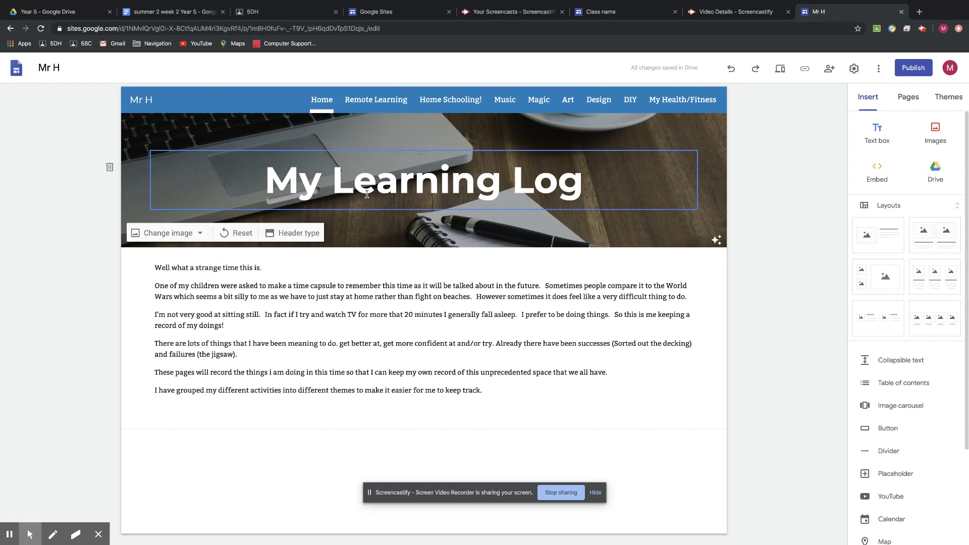
# Step: Examine the editing options for the Home page's title, header image upload and body text without changing anything
pyautogui.click(404, 197)
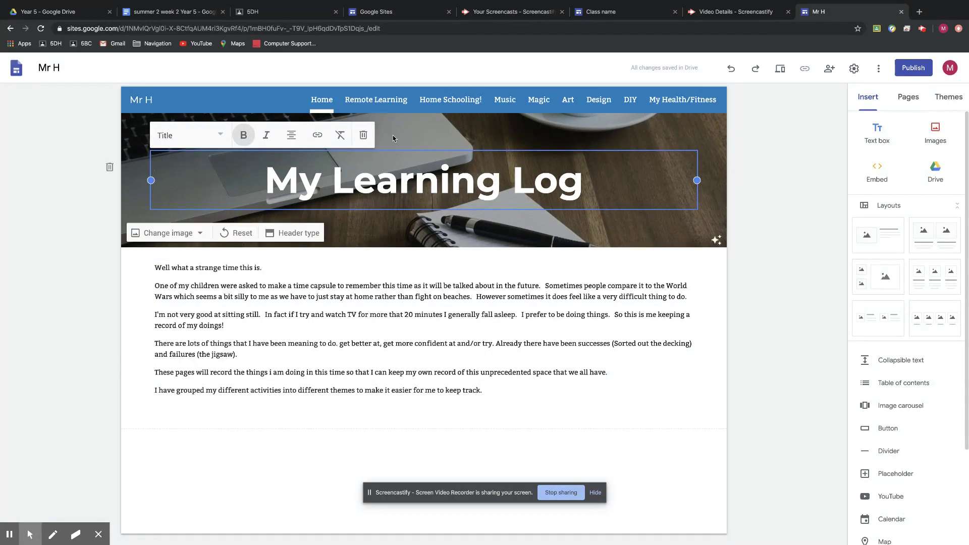
pyautogui.click(158, 234)
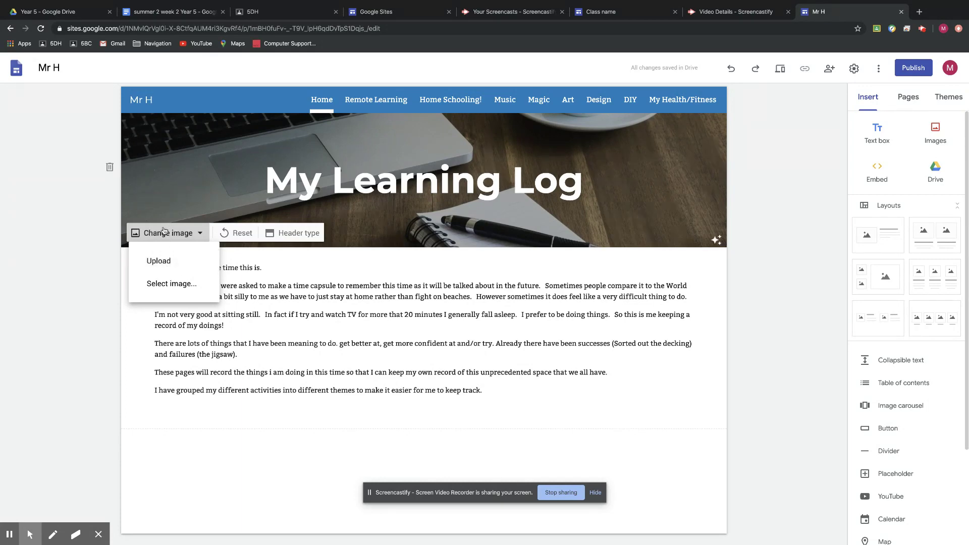
pyautogui.click(158, 261)
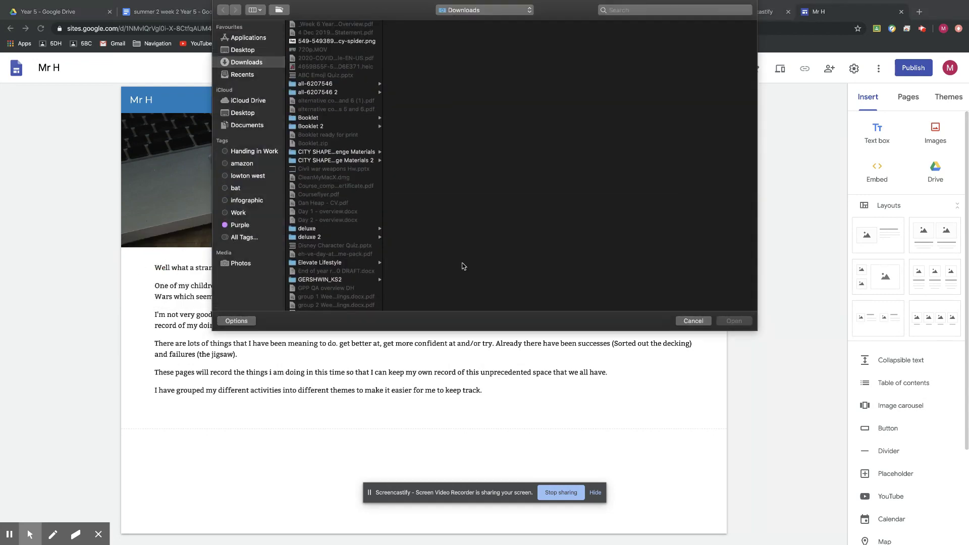
pyautogui.click(693, 321)
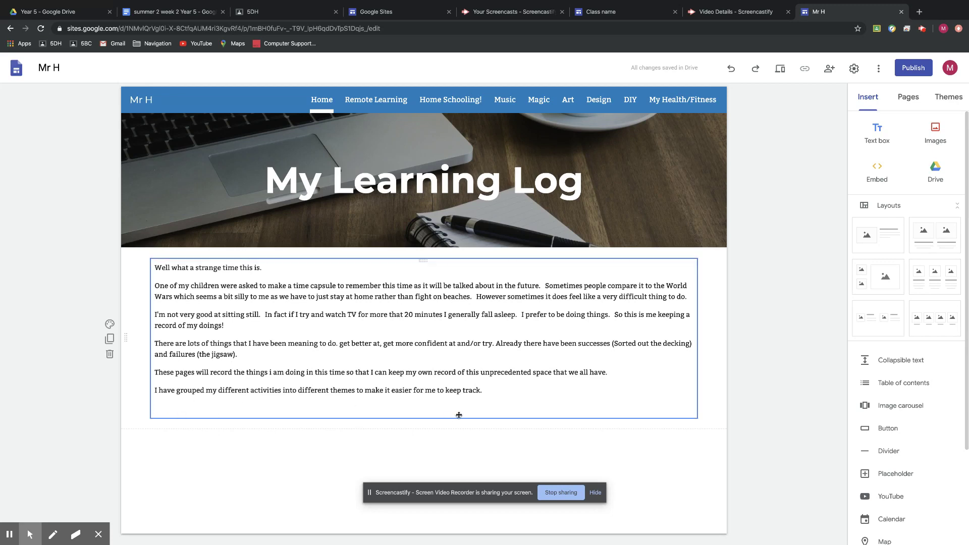
pyautogui.click(497, 396)
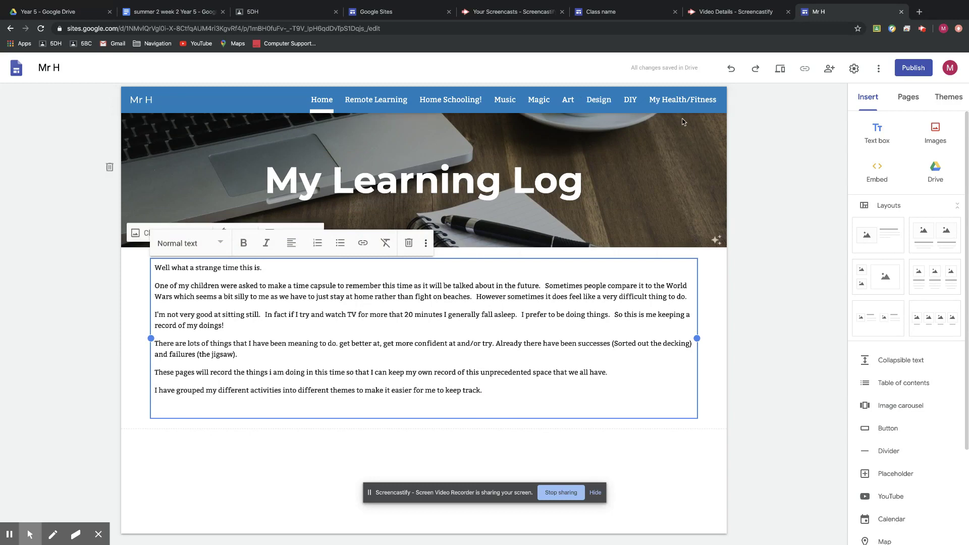
# Step: Switch to the browser tab that holds the new blank untitled site
pyautogui.click(731, 14)
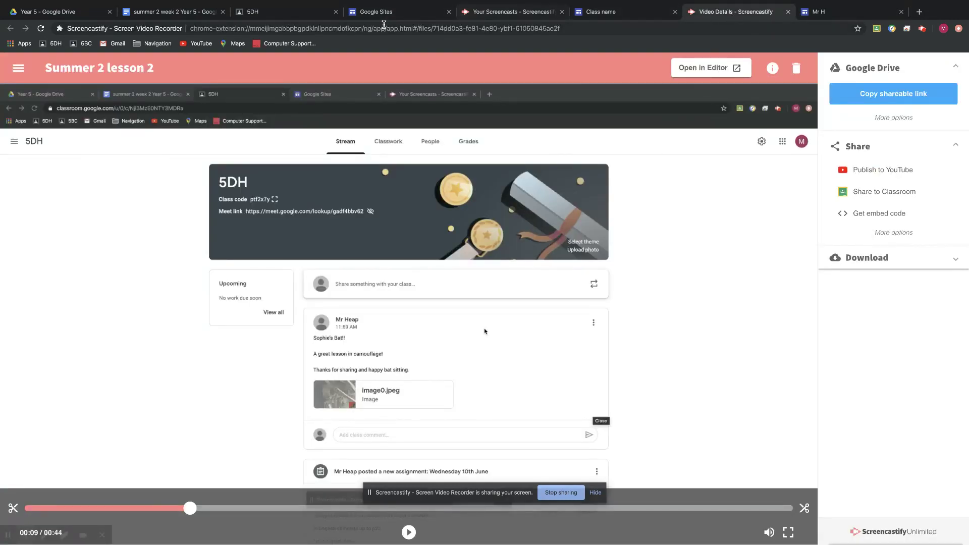
pyautogui.click(512, 16)
pyautogui.click(297, 12)
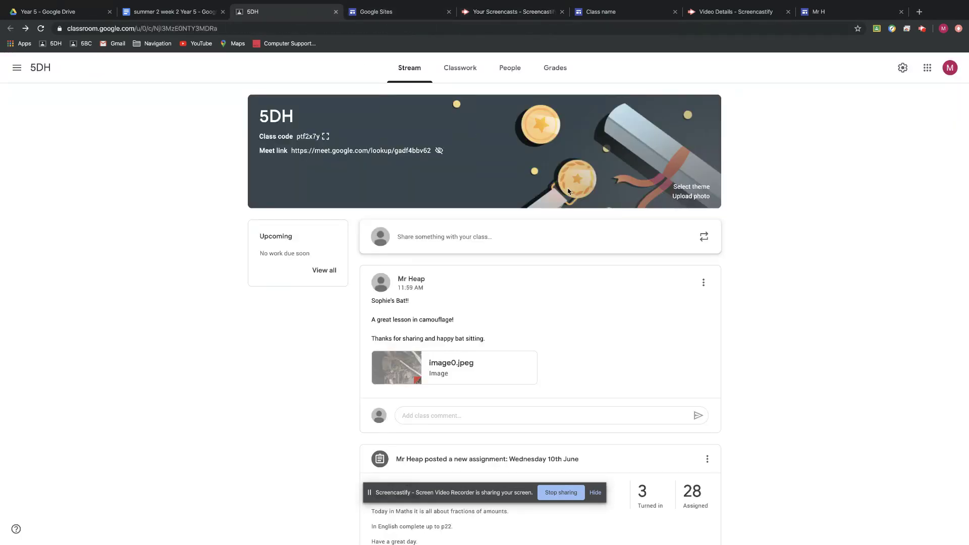
pyautogui.click(920, 35)
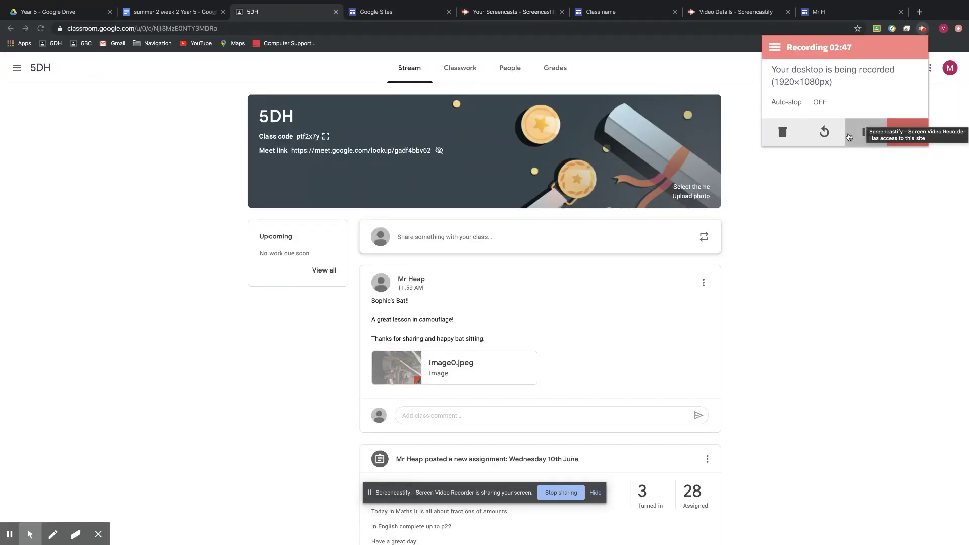
pyautogui.click(851, 136)
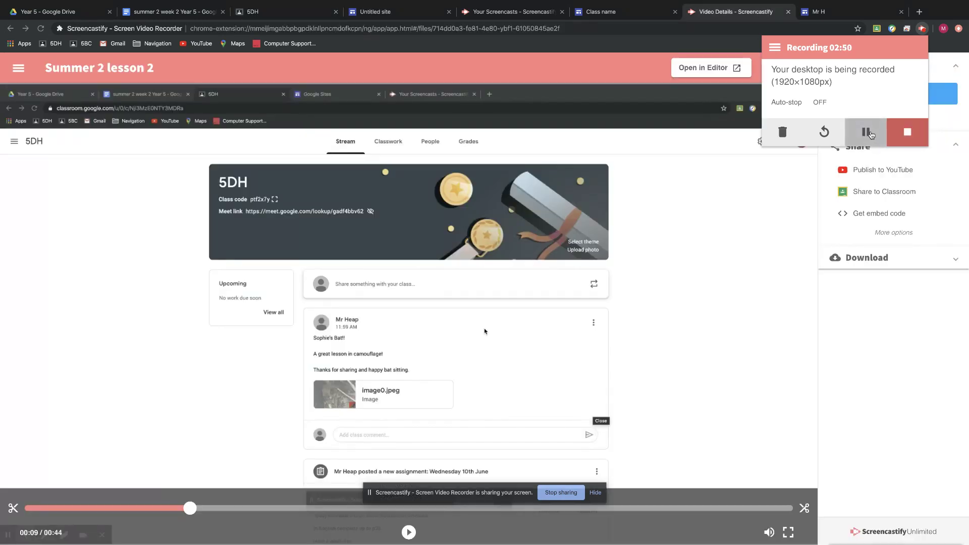
pyautogui.click(530, 7)
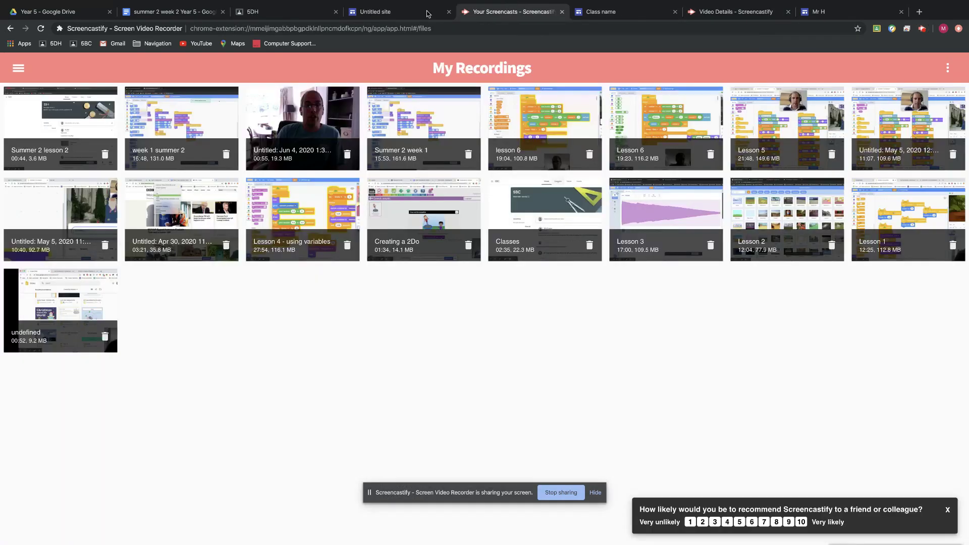
pyautogui.click(427, 12)
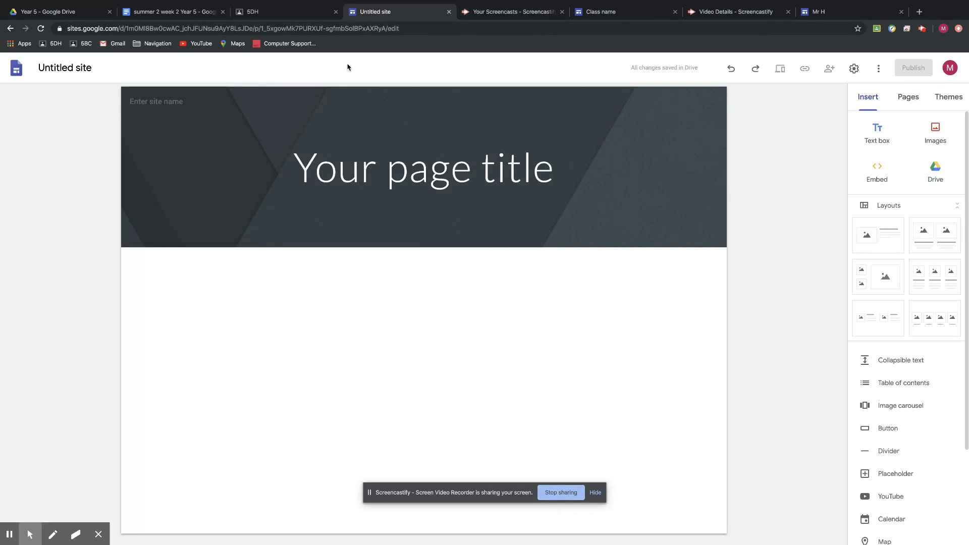
pyautogui.click(285, 11)
pyautogui.click(369, 15)
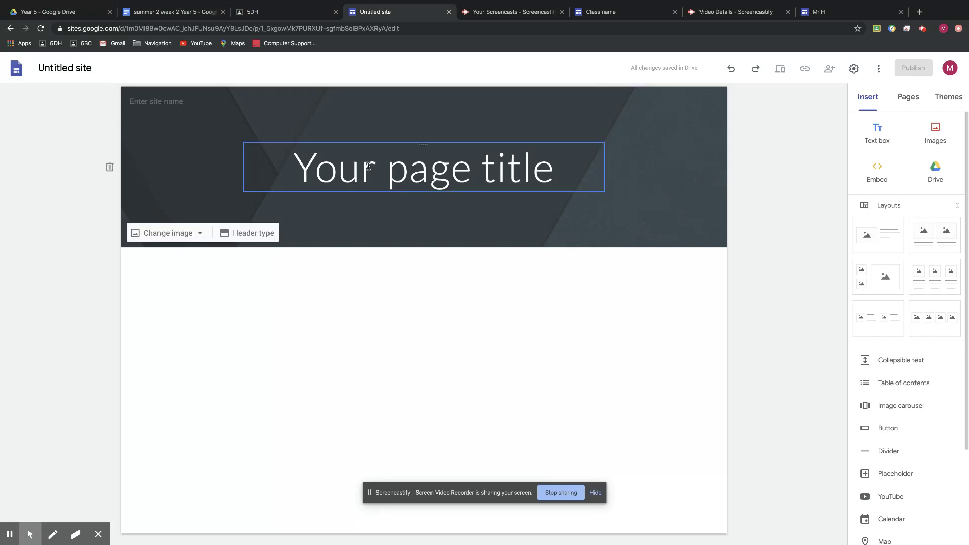
# Step: Rename the untitled site as "Mr's Site"
pyautogui.click(134, 66)
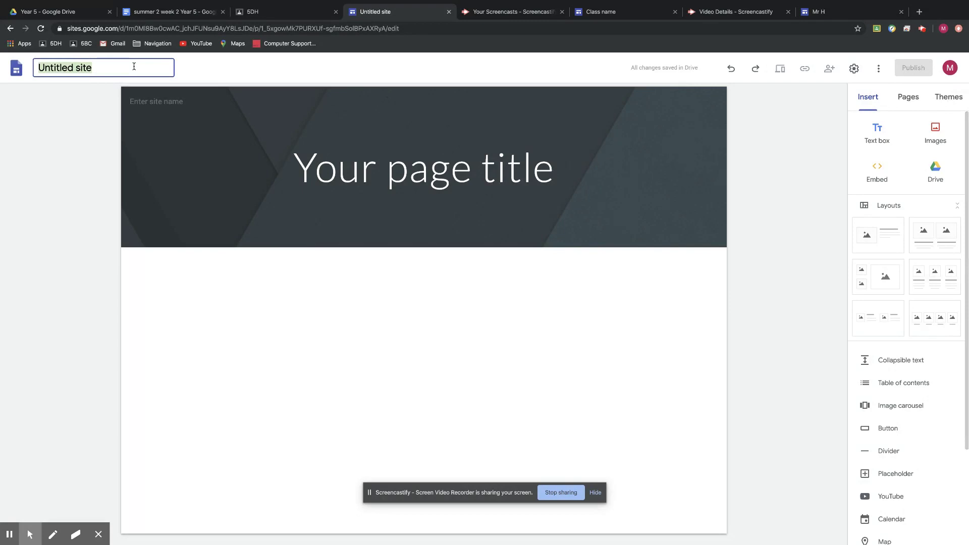
pyautogui.write('A')
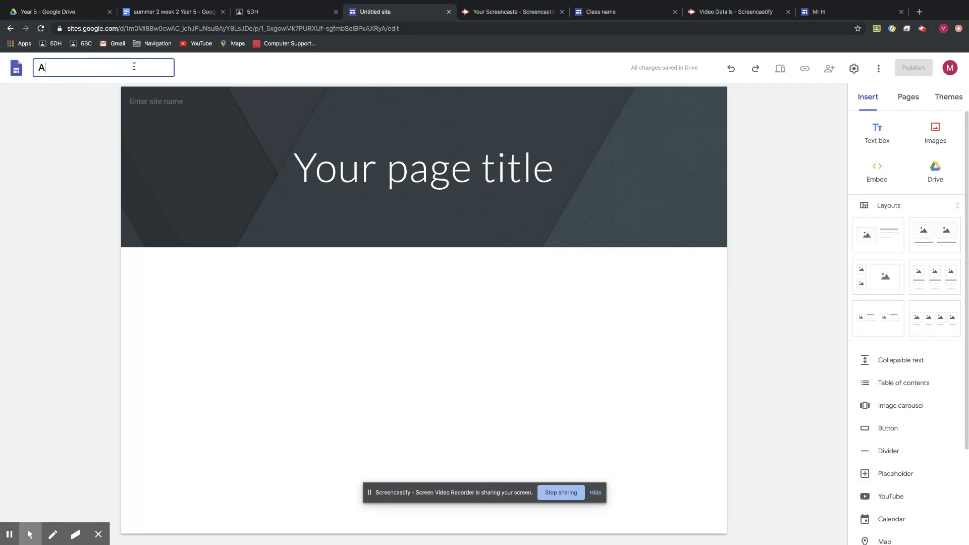
pyautogui.press('BackSpace')
pyautogui.write("Mr's Site")
# Step: Replace the placeholder page title in the header with "Learning Log"
pyautogui.click(421, 173)
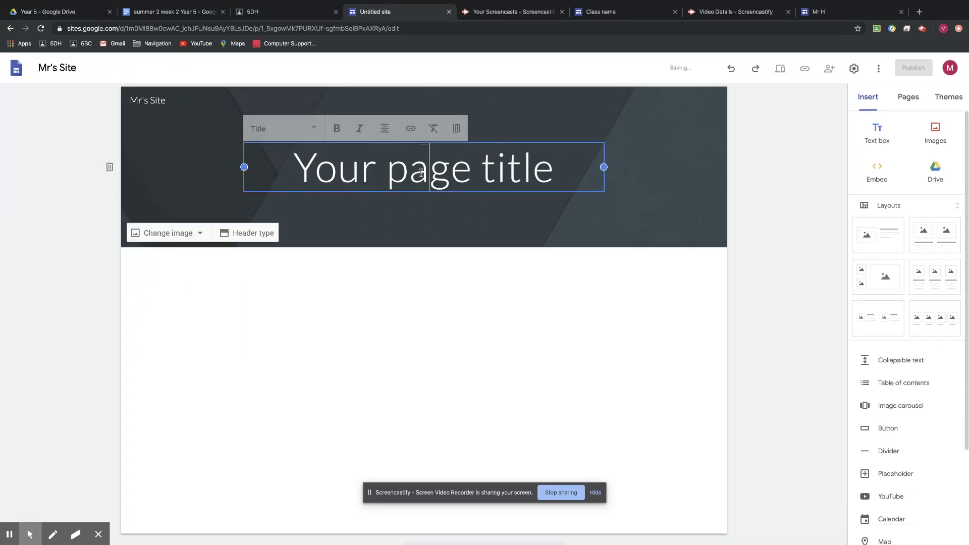
pyautogui.doubleClick(420, 173)
pyautogui.tripleClick(421, 173)
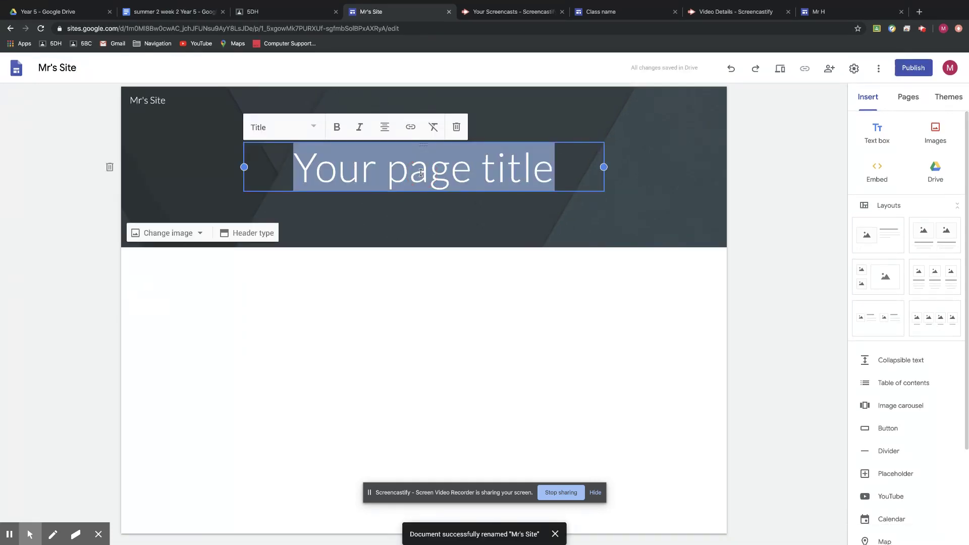
pyautogui.write('Learnin')
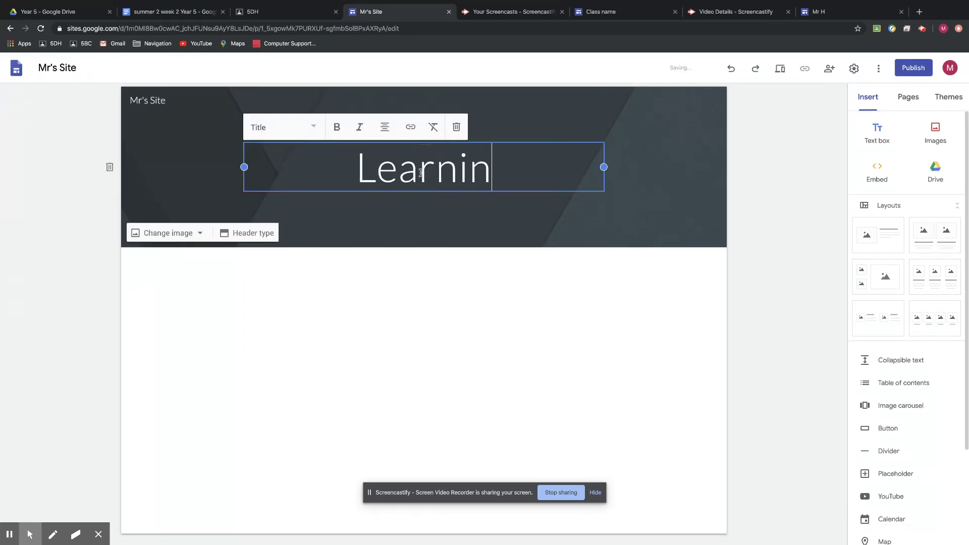
pyautogui.write('g Log')
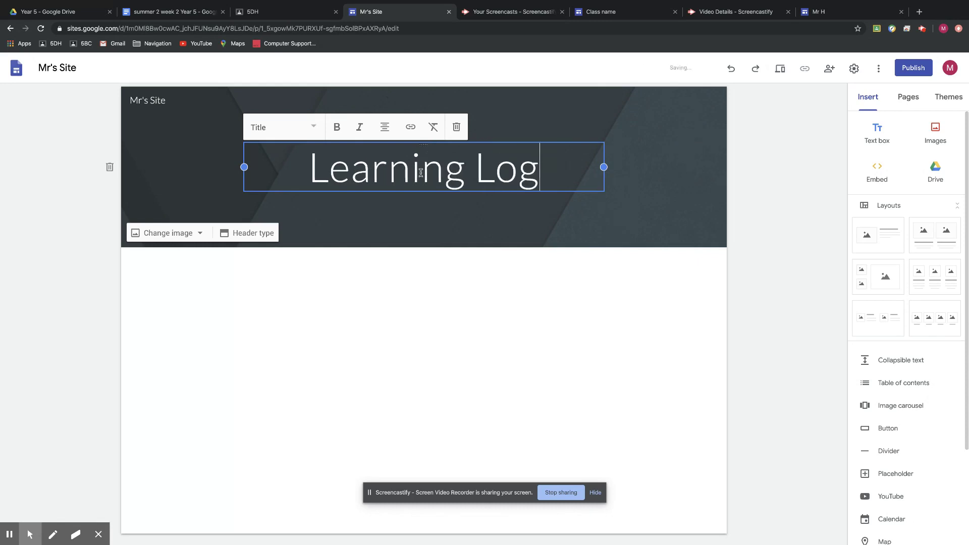
# Step: Try the Level, Vision and Impression themes on the site
pyautogui.click(424, 277)
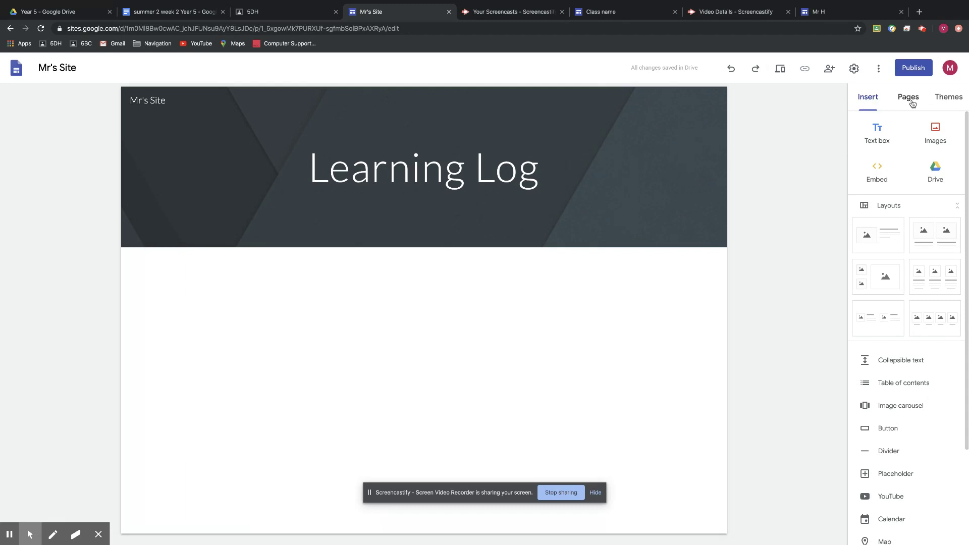
pyautogui.click(949, 97)
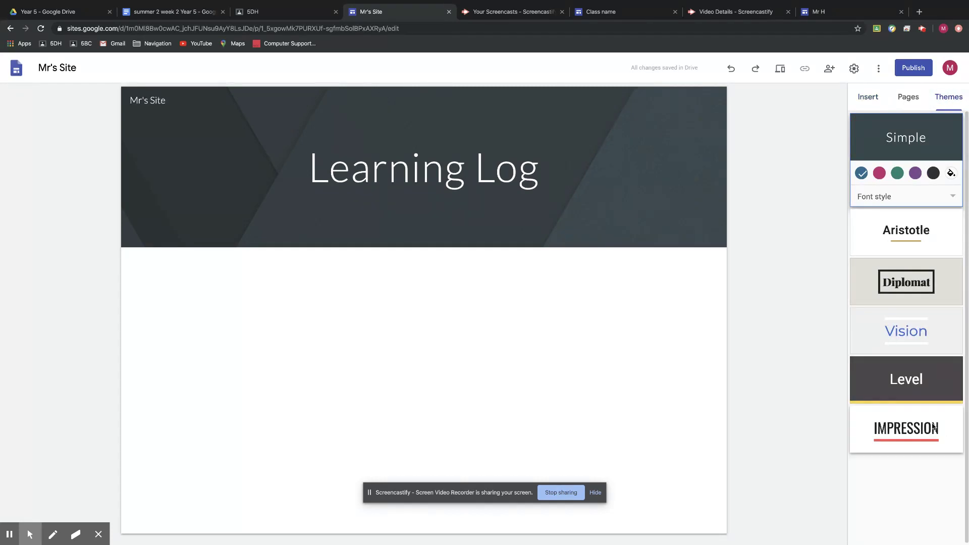
pyautogui.click(896, 387)
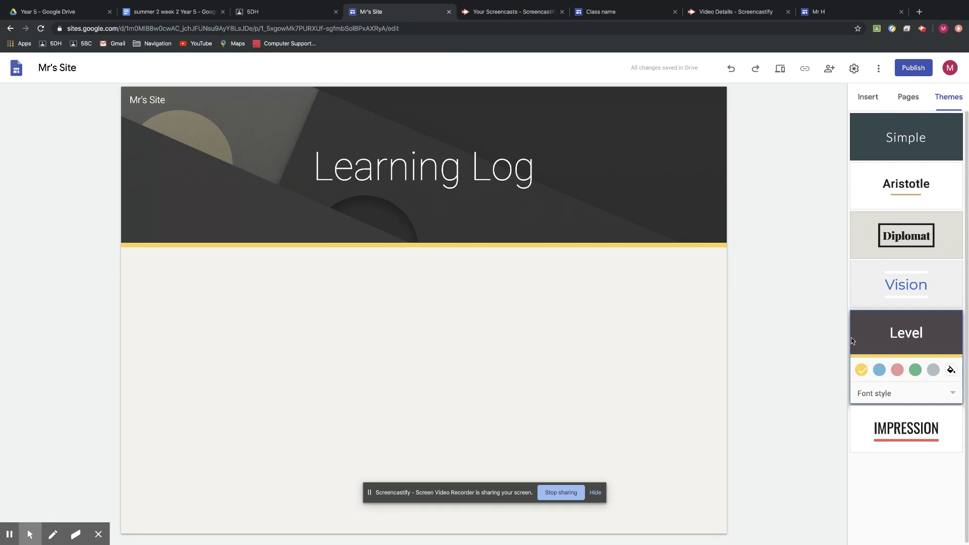
pyautogui.click(905, 281)
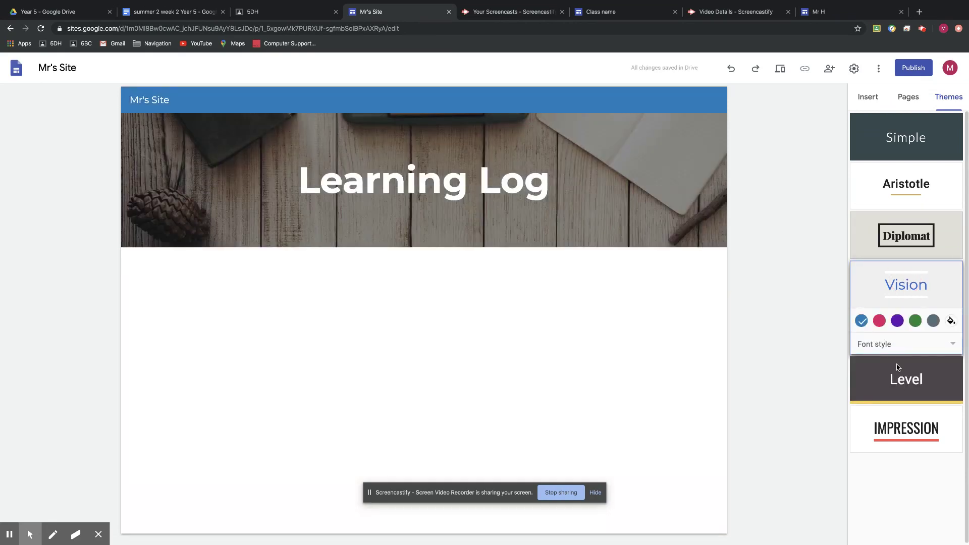
pyautogui.click(902, 427)
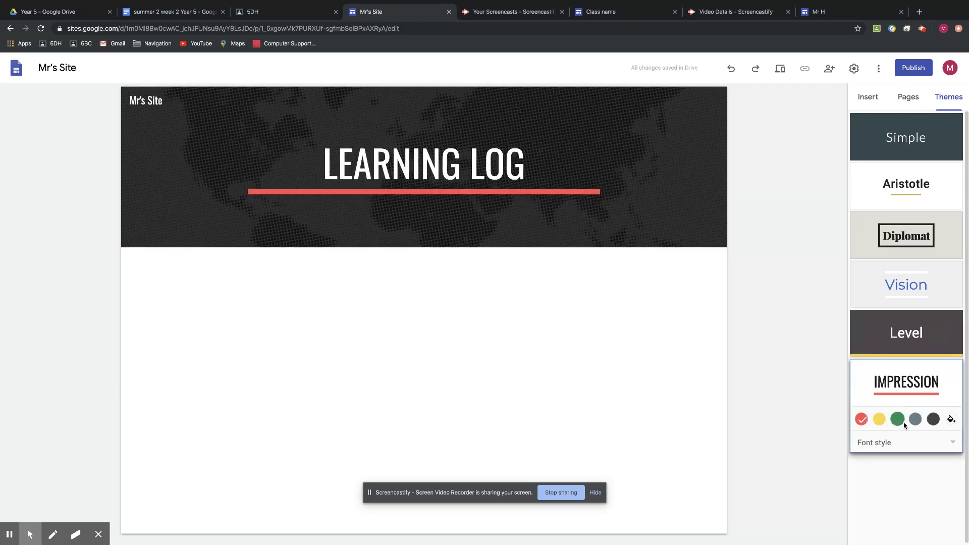
# Step: Apply the Diplomat theme to the site with the custom yellow theme colour #feff00
pyautogui.click(919, 230)
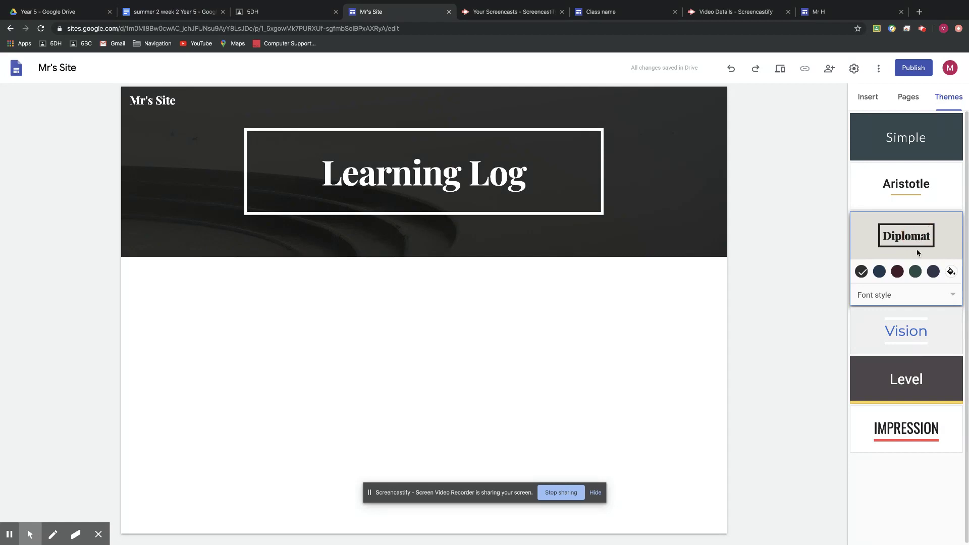
pyautogui.click(951, 272)
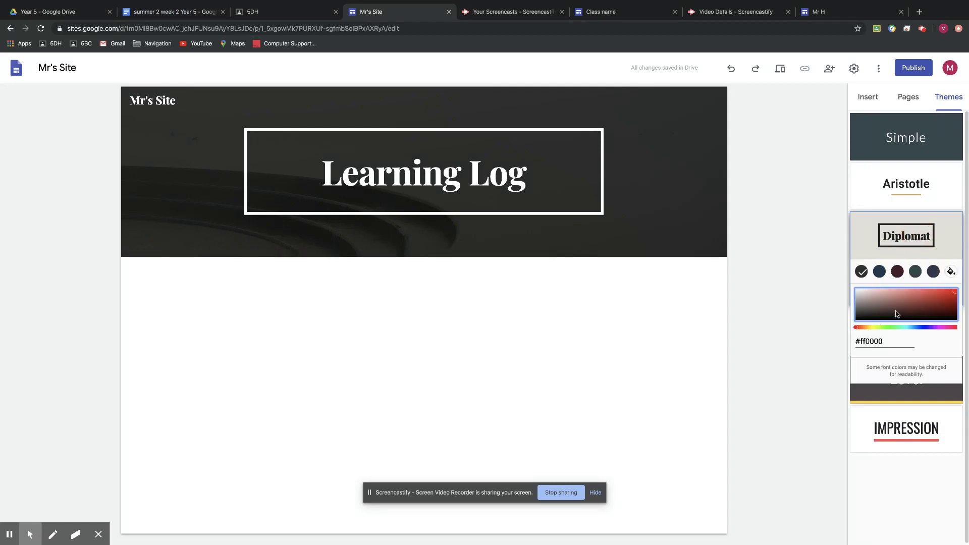
pyautogui.click(902, 328)
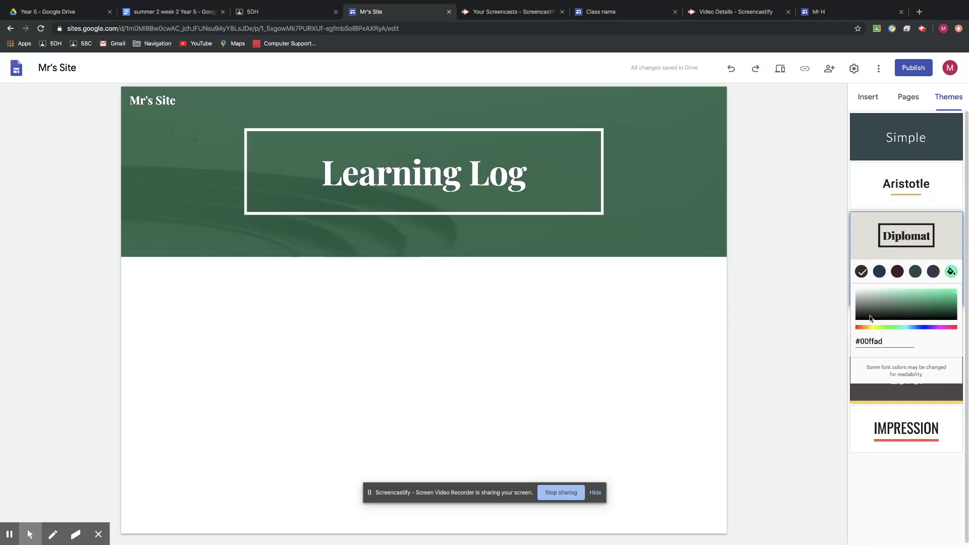
pyautogui.click(874, 329)
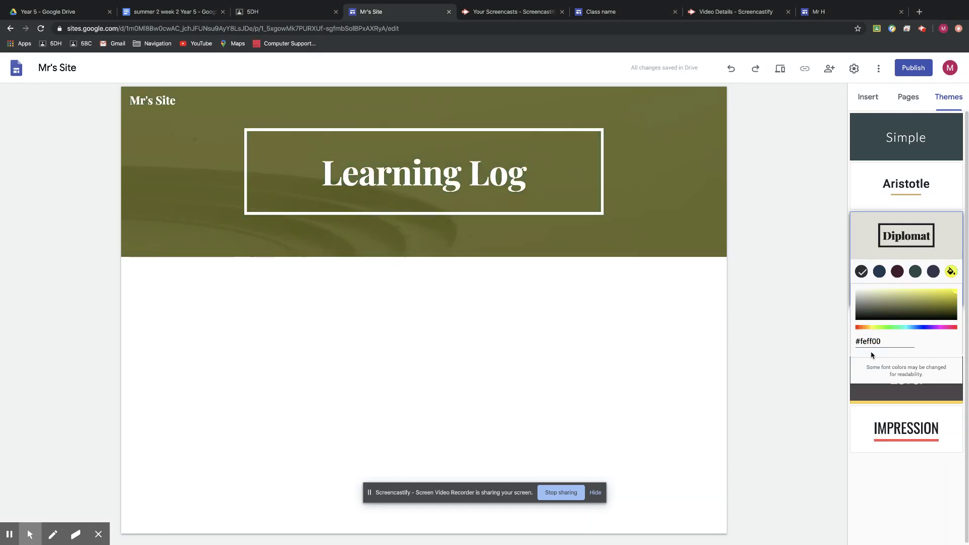
pyautogui.click(774, 346)
pyautogui.click(642, 295)
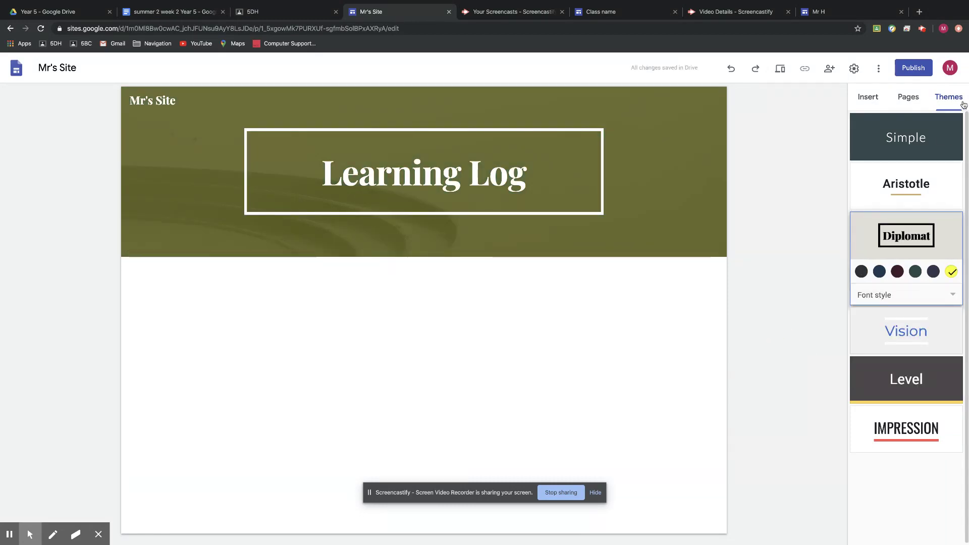
# Step: Insert a text box below the header and enter "Hello...." followed by a blank line
pyautogui.click(867, 97)
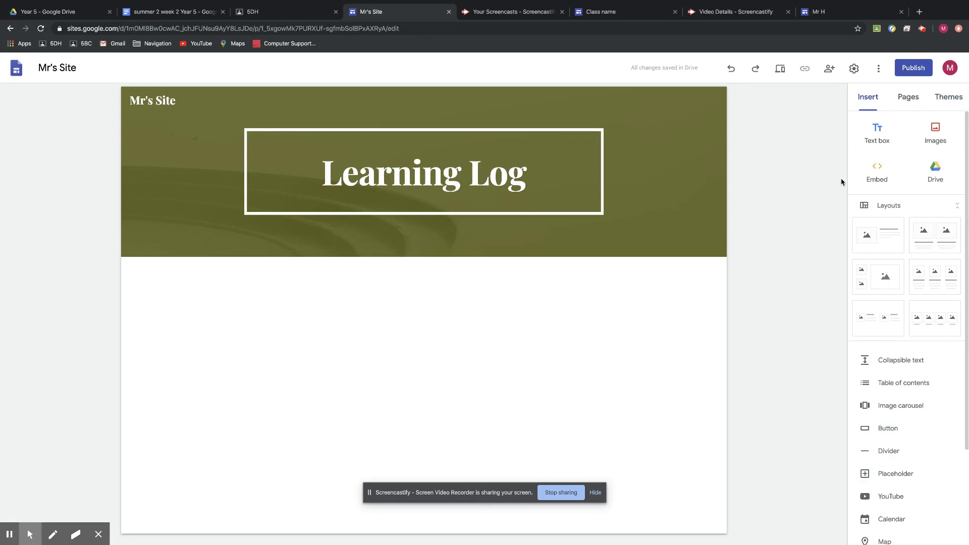
pyautogui.click(879, 130)
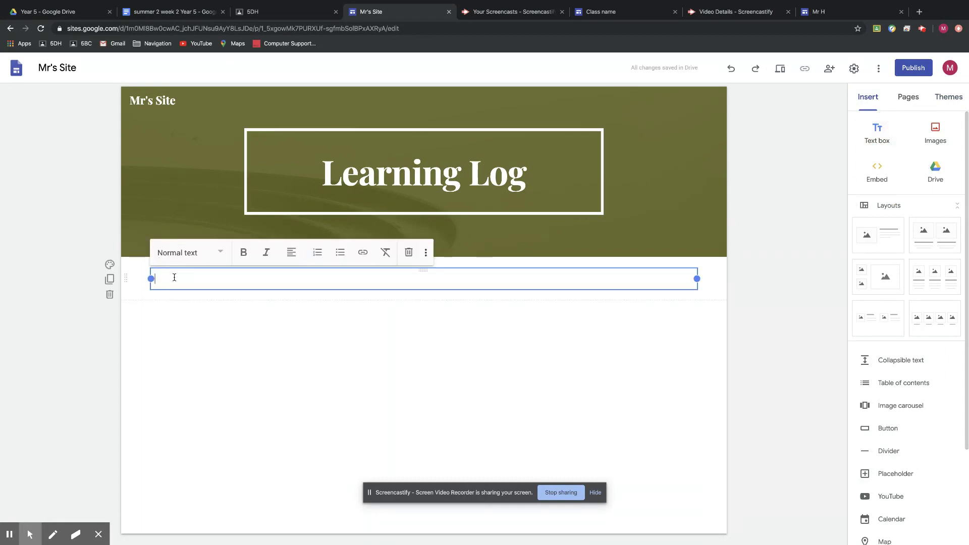
pyautogui.write('Hello..')
pyautogui.press('Return')
pyautogui.press('Return')
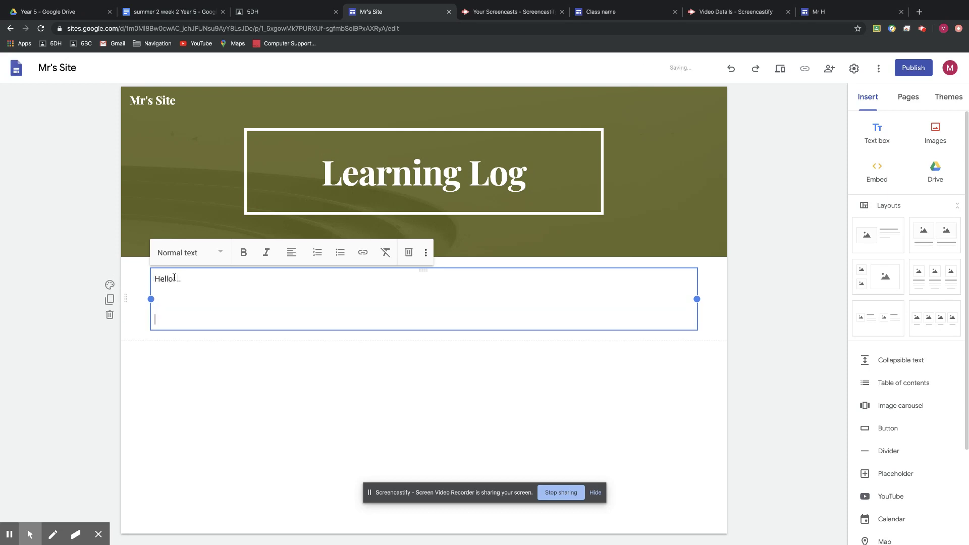
# Step: Add the filler line "wpiohfw pojw epoj wpojw pojwpo jwpoj wpgj wepogj3" below the greeting, with an empty line under it
pyautogui.write('wpiohfw pojw epoj wpojw pojwpo jwpoj wpgj wepogj3')
pyautogui.press('Return')
pyautogui.press('Return')
pyautogui.press('Return')
pyautogui.press('Return')
pyautogui.press('Return')
pyautogui.press('BackSpace')
pyautogui.press('BackSpace')
pyautogui.press('BackSpace')
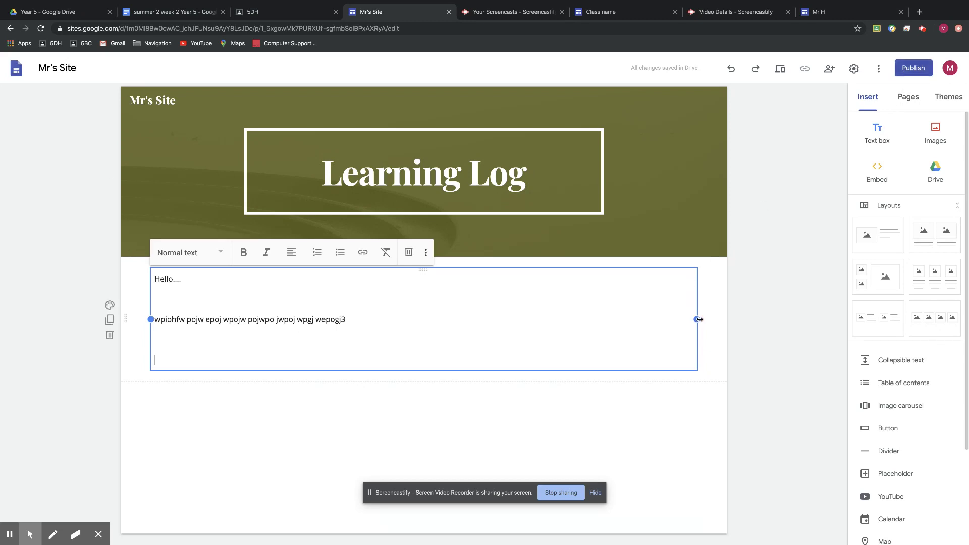
# Step: Narrow the text box to leave free space on its right and make the filler line bold
pyautogui.moveTo(700, 319); pyautogui.dragTo(599, 310)
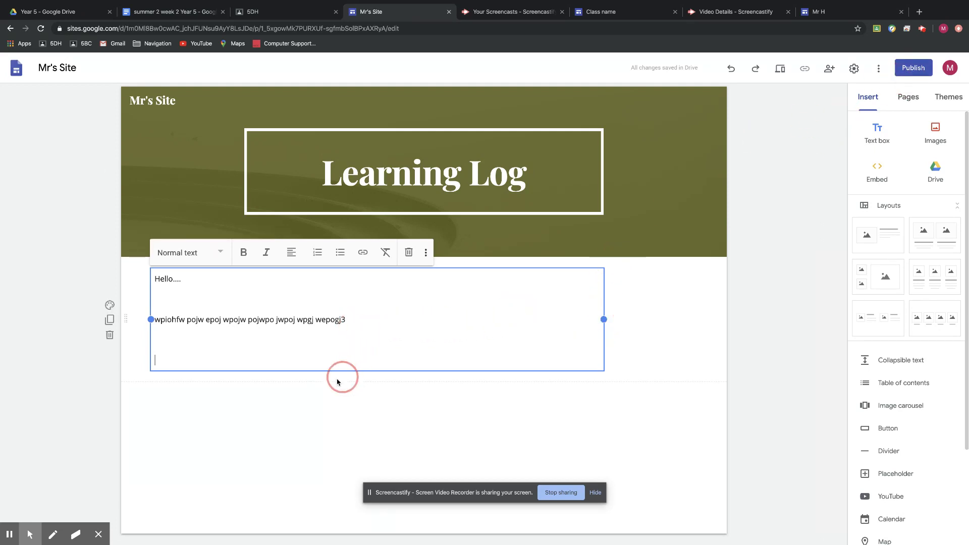
pyautogui.tripleClick(214, 324)
pyautogui.click(244, 253)
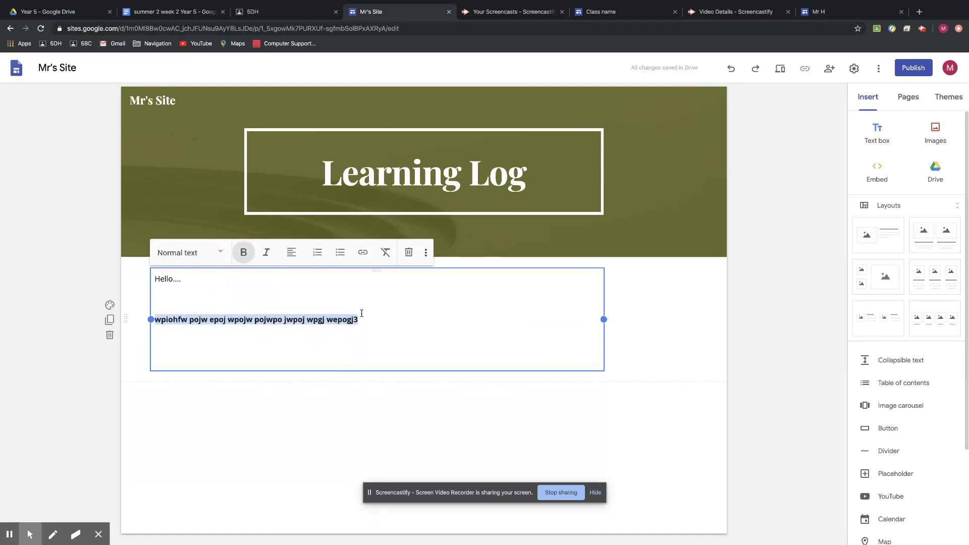
pyautogui.click(289, 281)
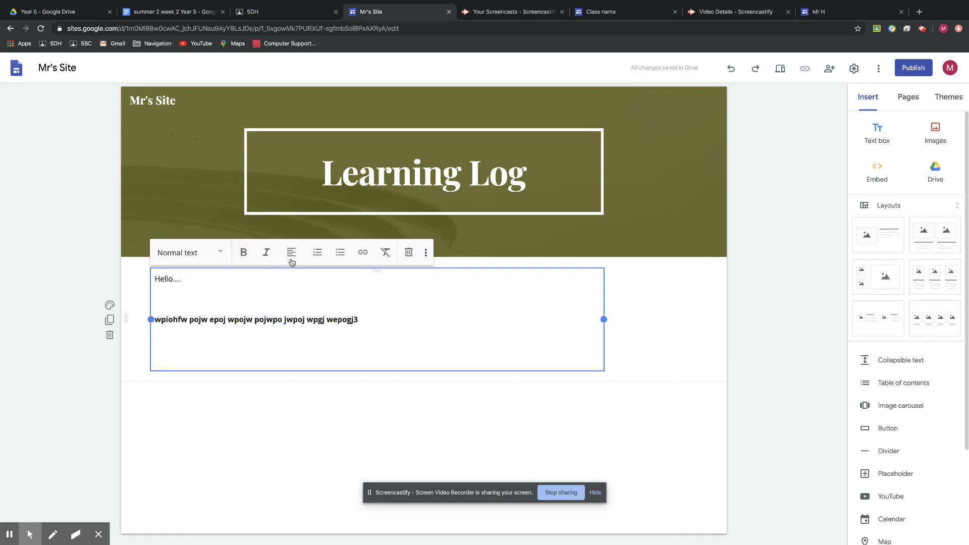
# Step: Give the section containing the greeting text box the yellow-green emphasis background
pyautogui.click(426, 253)
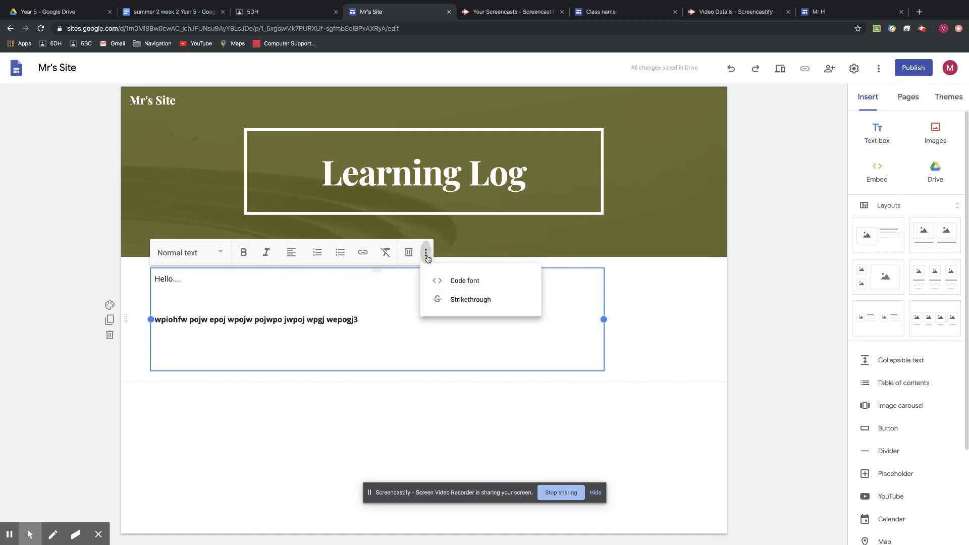
pyautogui.click(426, 255)
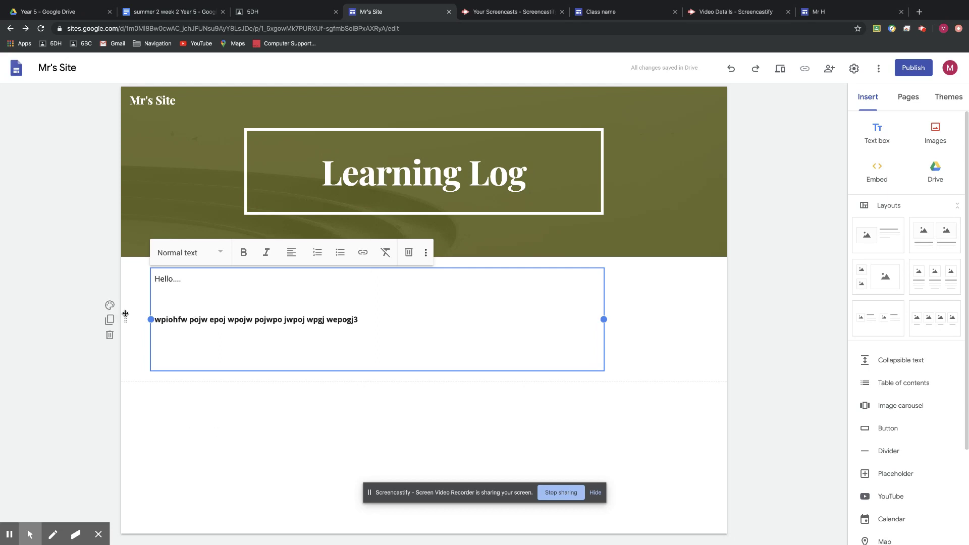
pyautogui.click(110, 305)
pyautogui.click(166, 365)
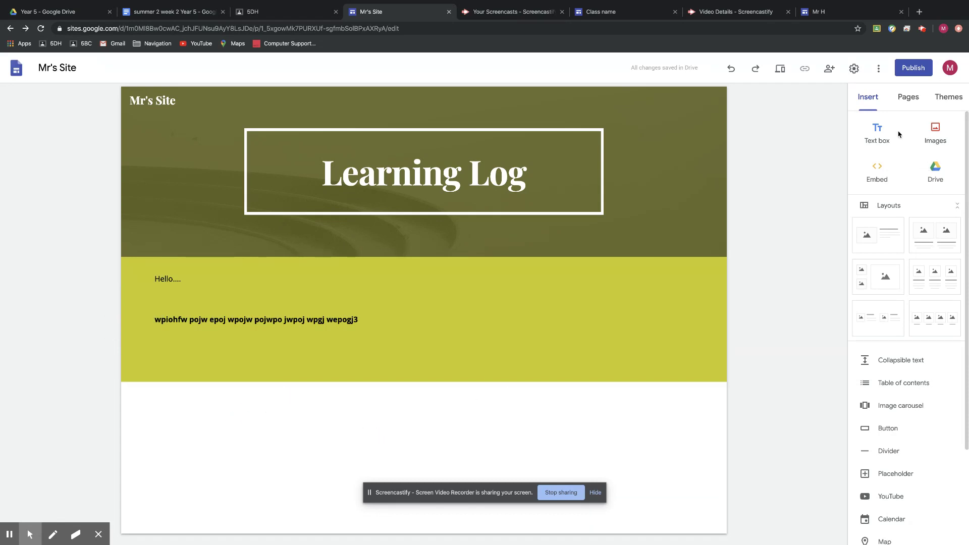
# Step: Run a Google image search for "puppy" to find a picture for the page
pyautogui.click(934, 132)
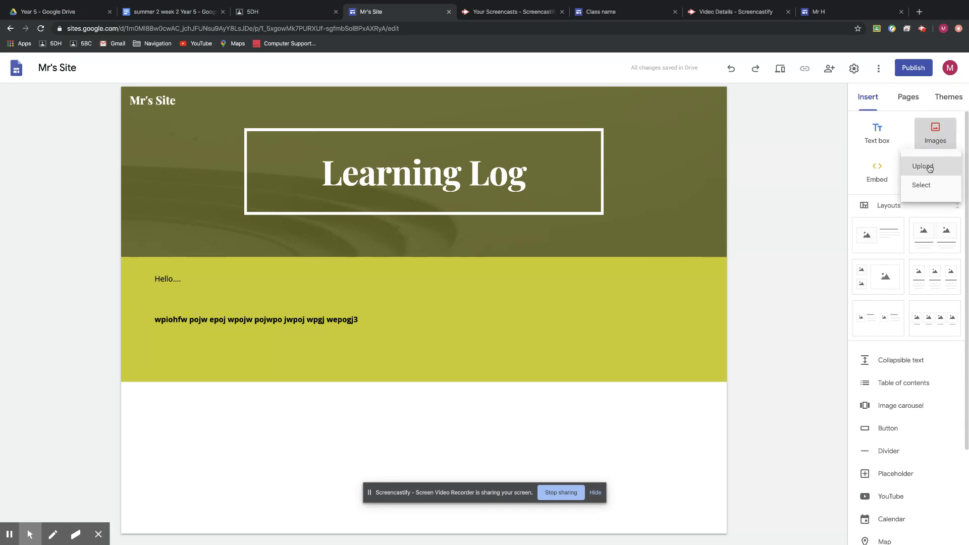
pyautogui.click(927, 184)
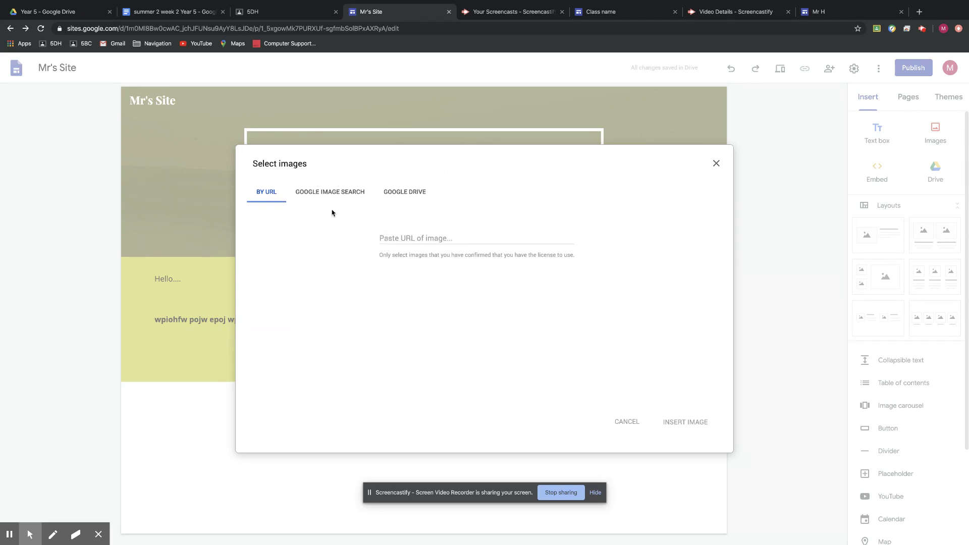
pyautogui.click(327, 192)
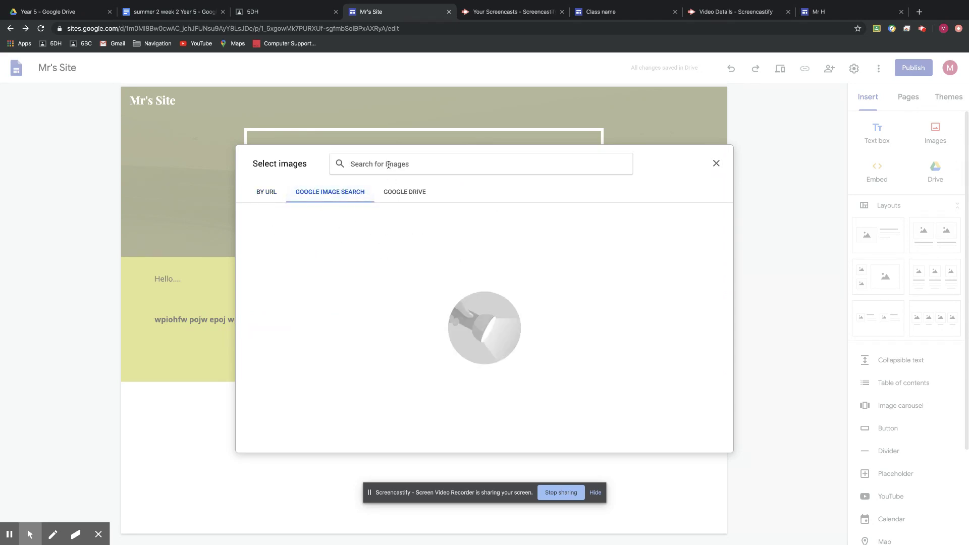
pyautogui.click(390, 166)
pyautogui.write('puppy')
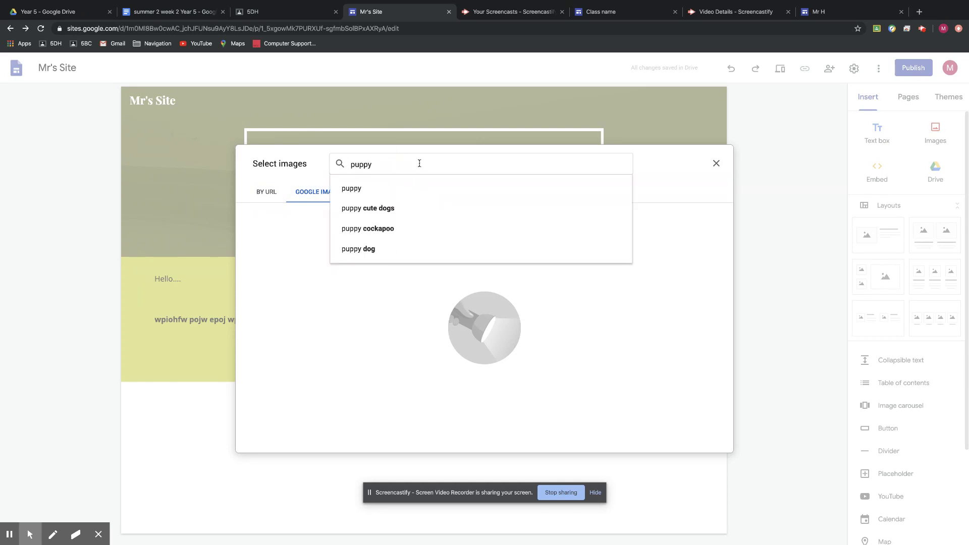
pyautogui.press('Return')
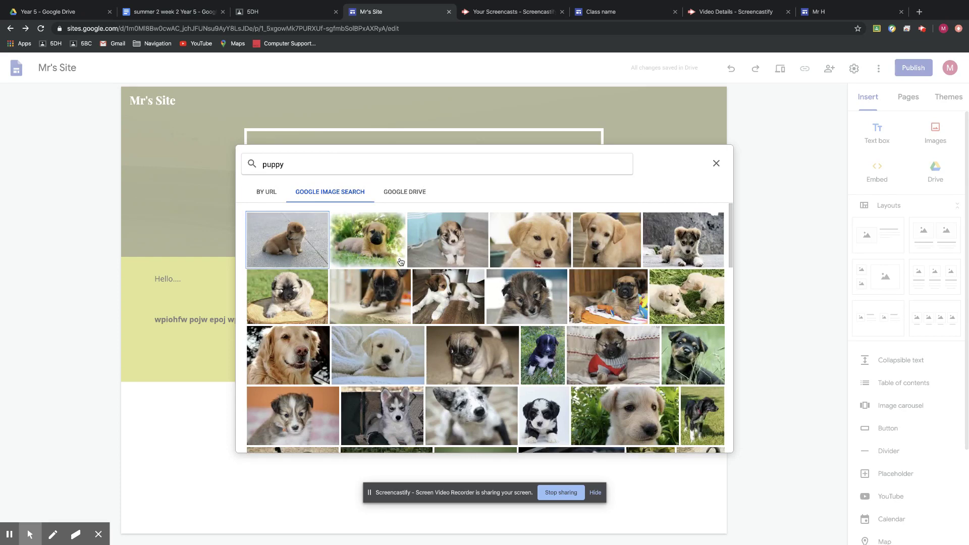
# Step: Insert the picture of the brown-and-white puppy on an orange background and move it to the right side of its section
pyautogui.scroll(-1, 485, 320)
pyautogui.scroll(1, 485, 320)
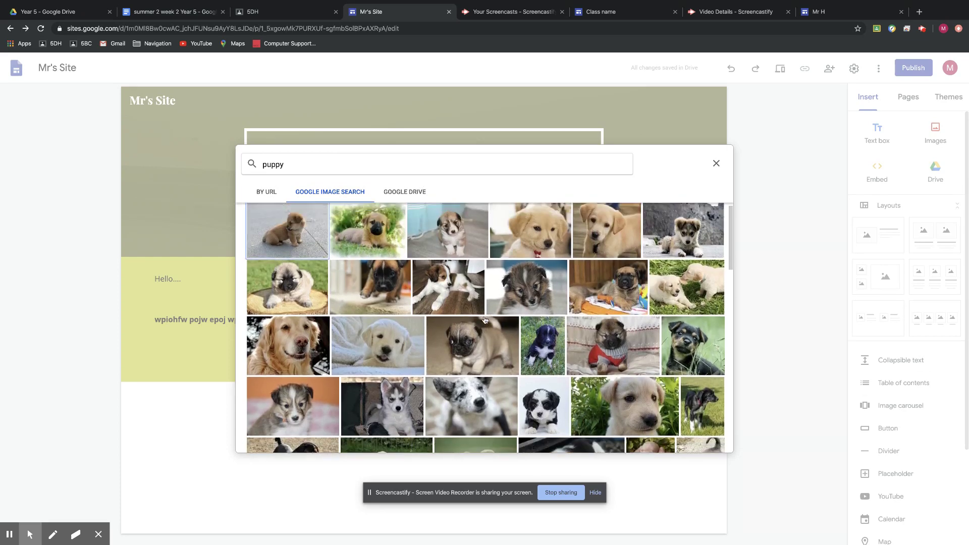
pyautogui.click(299, 412)
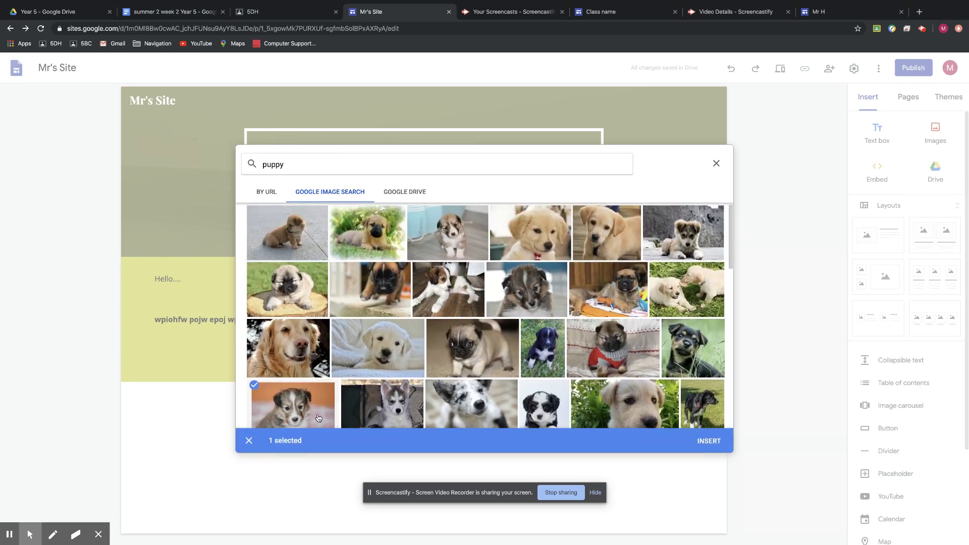
pyautogui.click(709, 441)
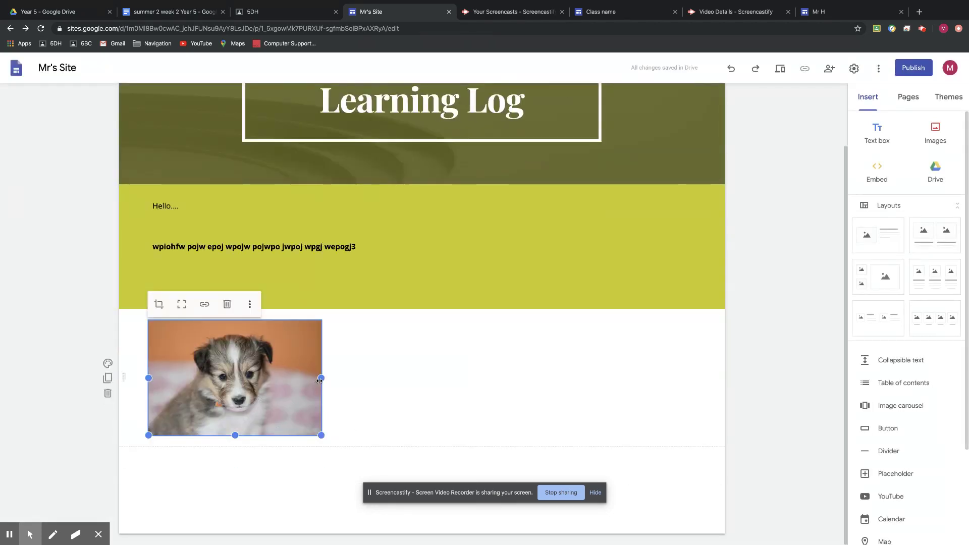
pyautogui.click(320, 437)
pyautogui.moveTo(283, 402); pyautogui.dragTo(625, 357)
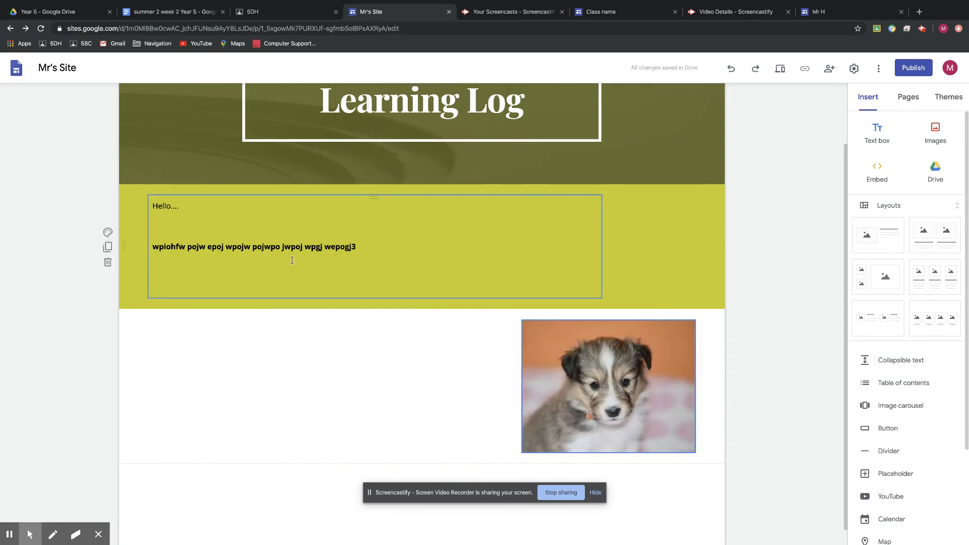
# Step: Insert a new text box, narrow it and place it beside the puppy picture in the same section
pyautogui.click(877, 132)
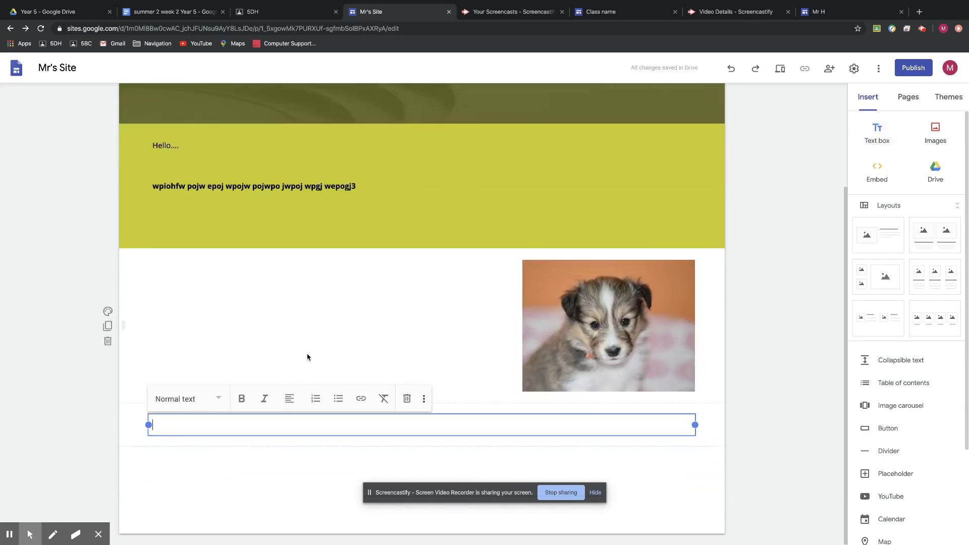
pyautogui.moveTo(696, 425); pyautogui.dragTo(508, 425)
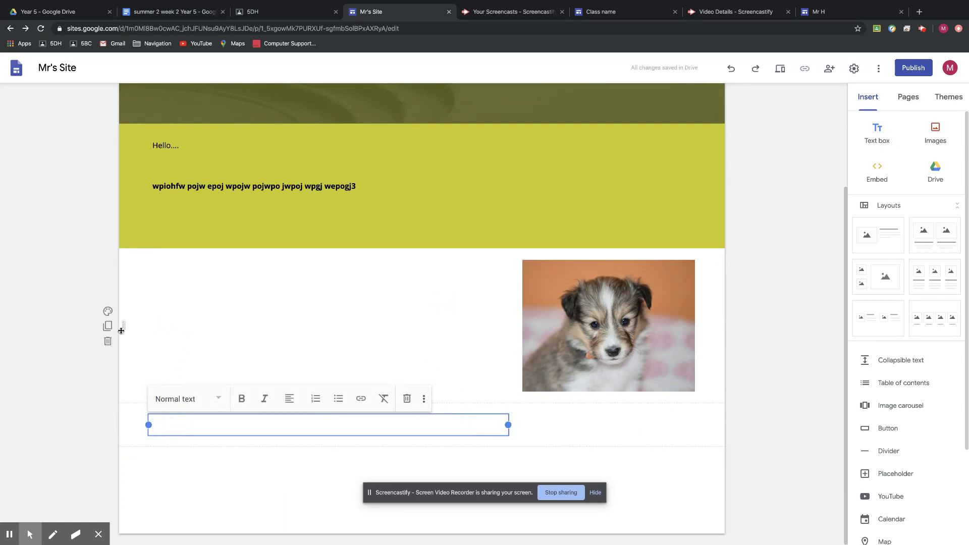
pyautogui.moveTo(123, 426); pyautogui.dragTo(135, 309)
pyautogui.moveTo(634, 378); pyautogui.dragTo(641, 265)
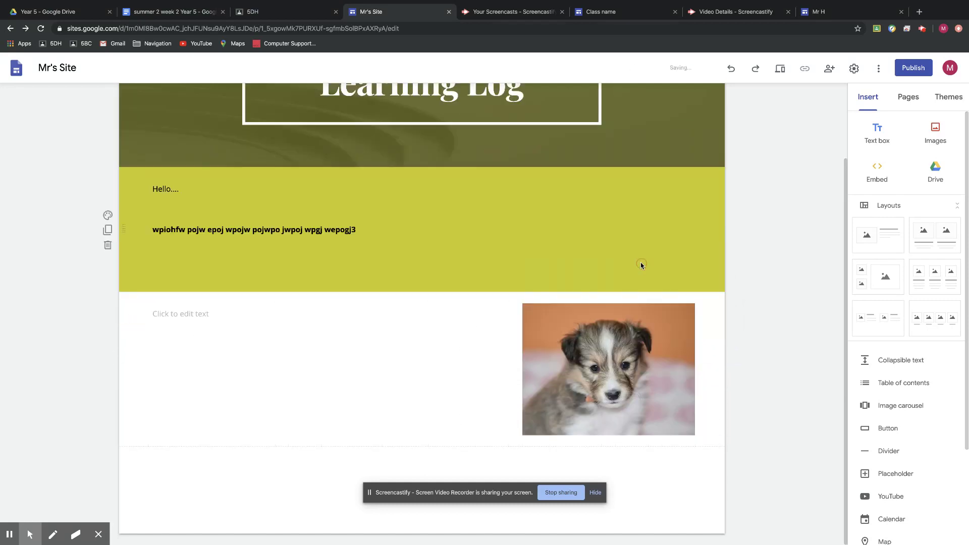
# Step: Enter "jasiof sf poj eopj ege" in the text box beside the puppy picture
pyautogui.click(196, 310)
pyautogui.write('jasio')
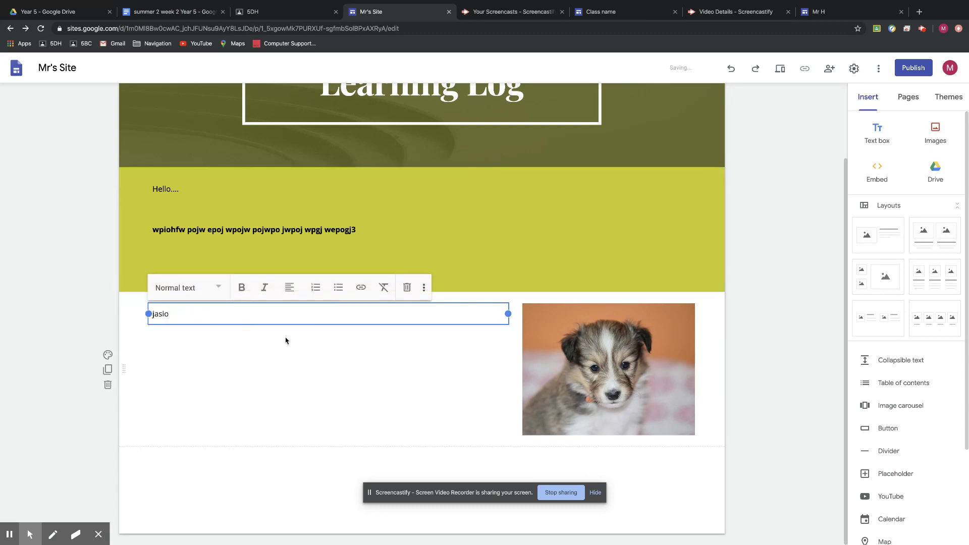
pyautogui.write('f sf poj eopj ege')
# Step: Move the puppy picture into the yellow-green section beside the greeting text and enlarge it to match the text box's height
pyautogui.moveTo(606, 374); pyautogui.dragTo(554, 217)
pyautogui.click(626, 323)
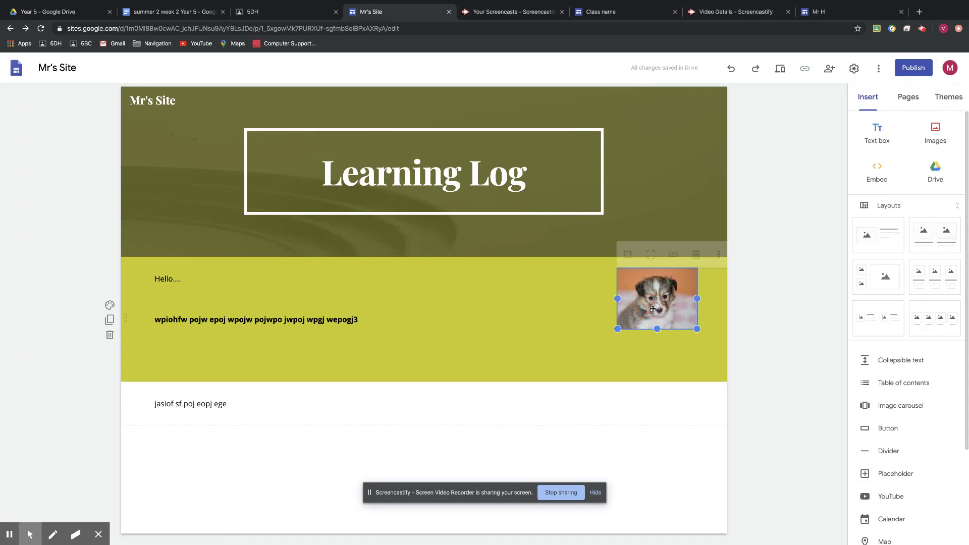
pyautogui.moveTo(618, 329); pyautogui.dragTo(525, 370)
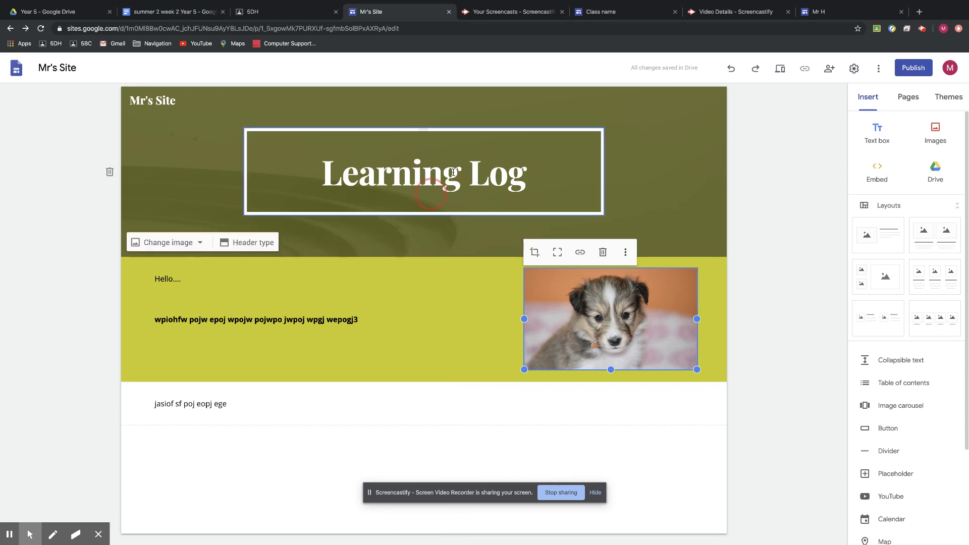
# Step: Switch to the example My Learning Log site and look through its Remote Learning, Home Schooling!, Music and Magic pages
pyautogui.click(625, 16)
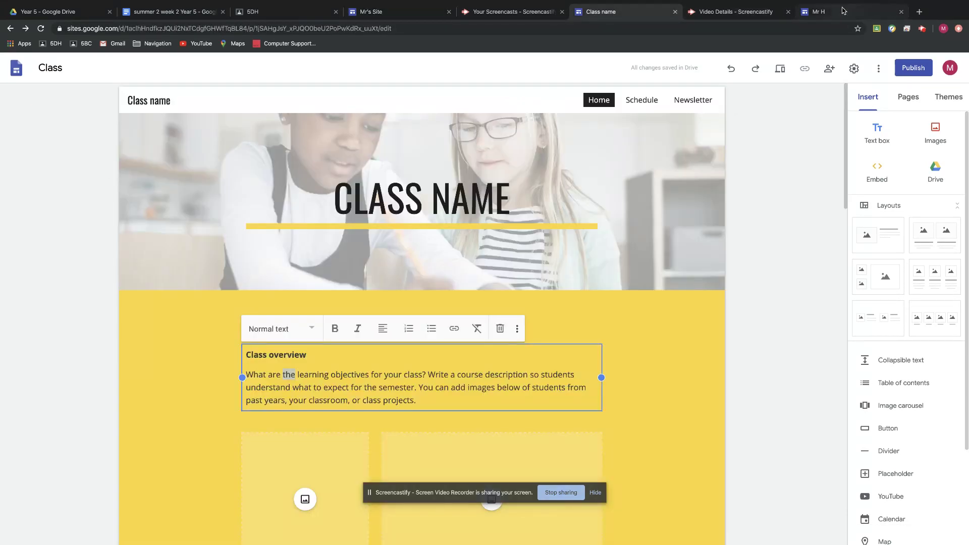
pyautogui.click(842, 11)
pyautogui.click(624, 430)
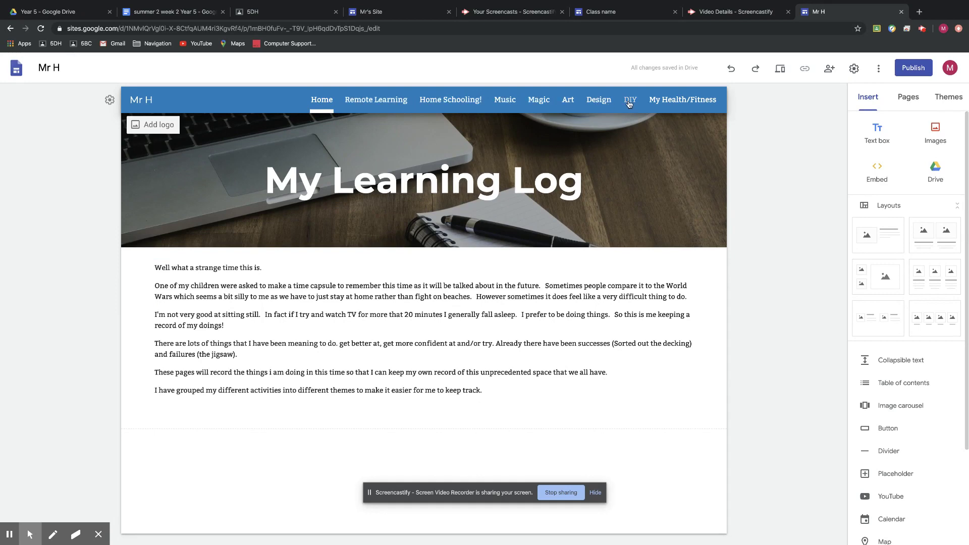
pyautogui.click(383, 103)
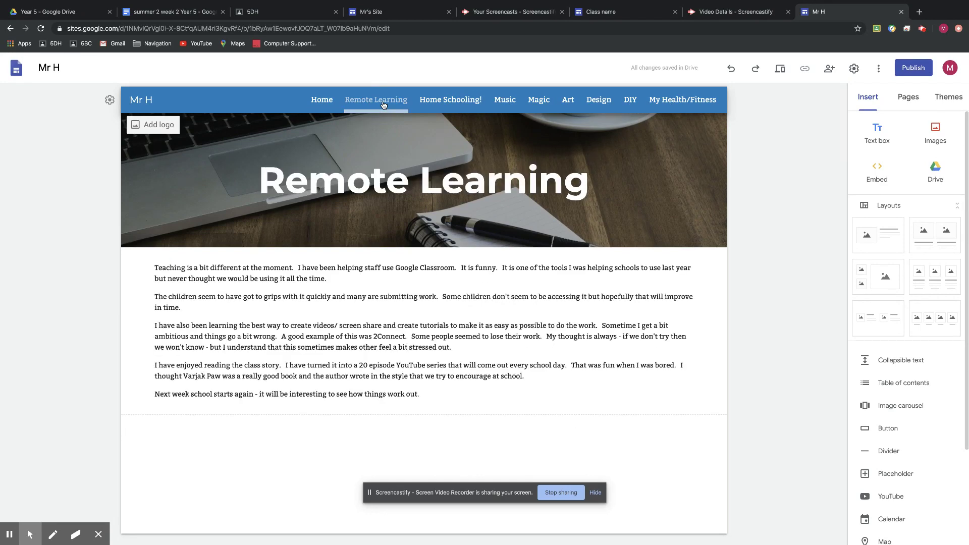
pyautogui.click(435, 103)
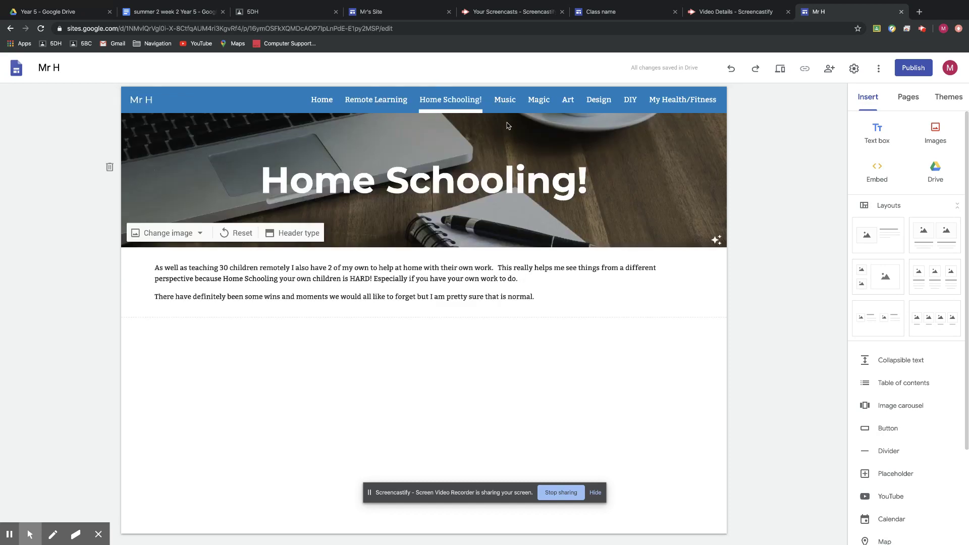
pyautogui.click(510, 103)
pyautogui.click(538, 101)
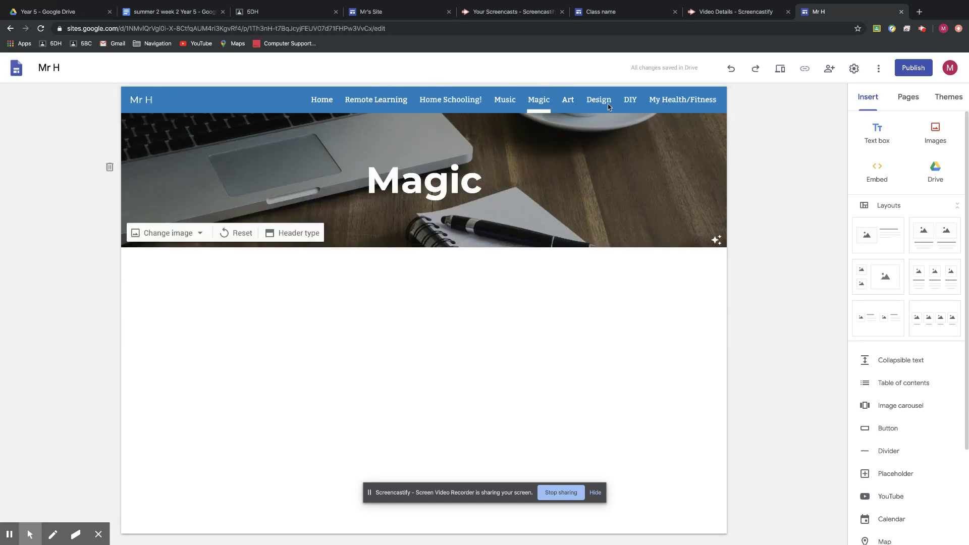
# Step: Return to the new Learning Log site and add a page named Maths
pyautogui.click(369, 10)
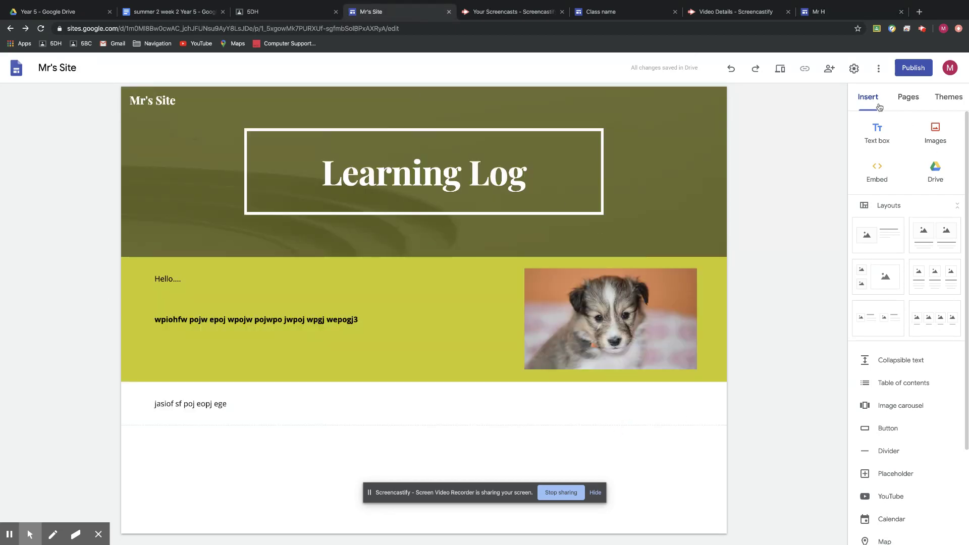
pyautogui.click(908, 99)
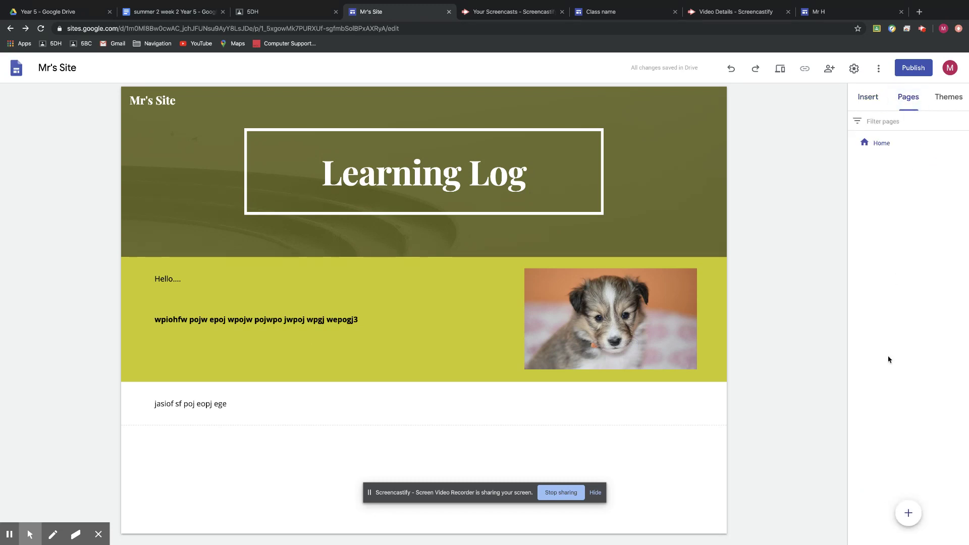
pyautogui.click(909, 515)
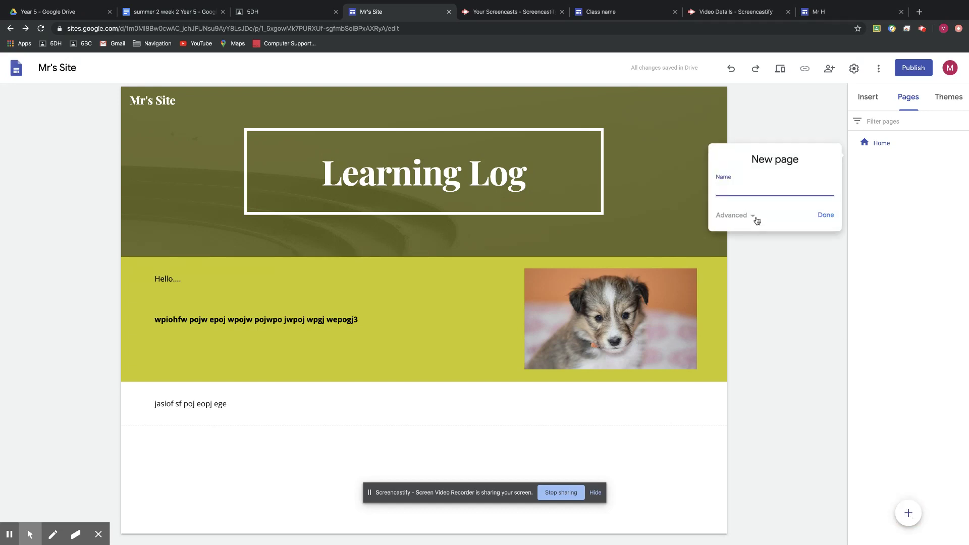
pyautogui.write('Maths')
pyautogui.click(823, 216)
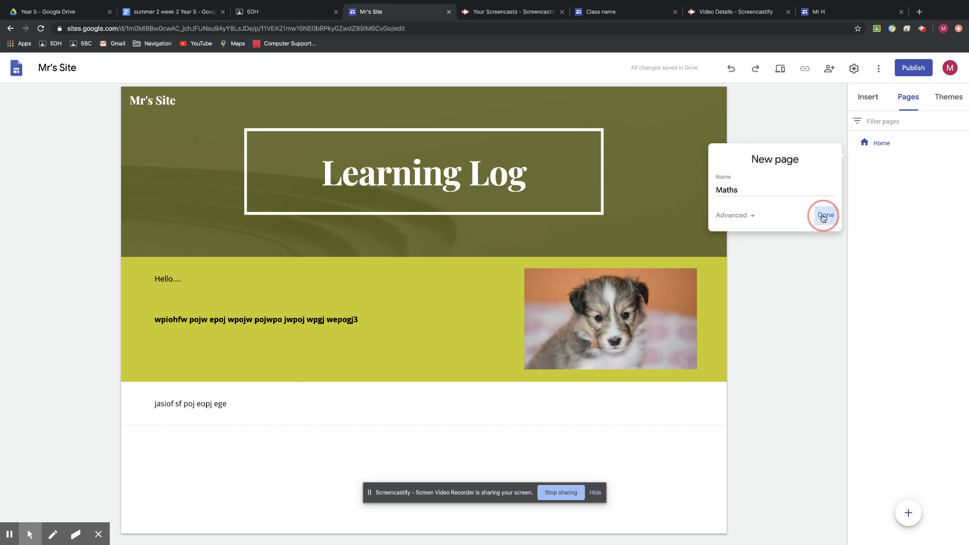
# Step: Add two more pages to the site, named Bat Care and Antler Adventures
pyautogui.click(908, 513)
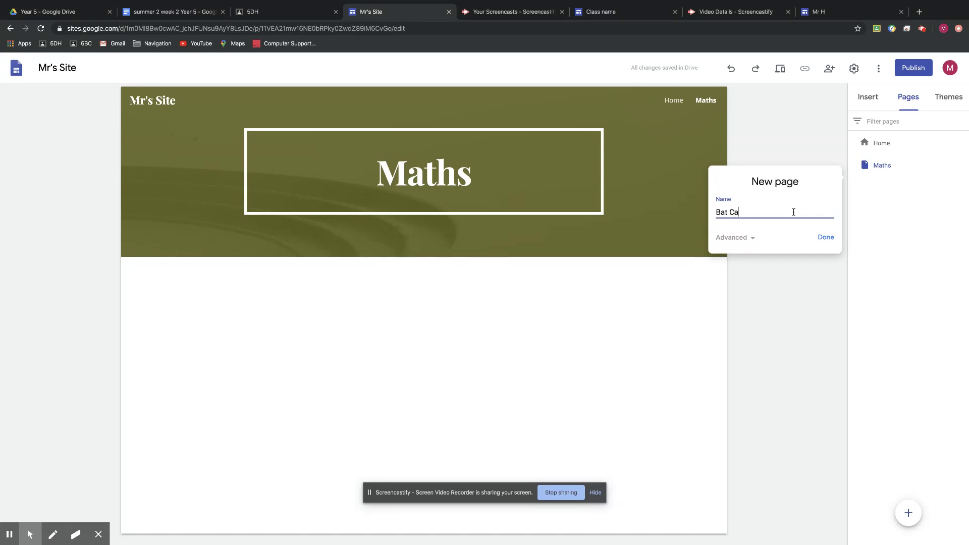
pyautogui.click(824, 238)
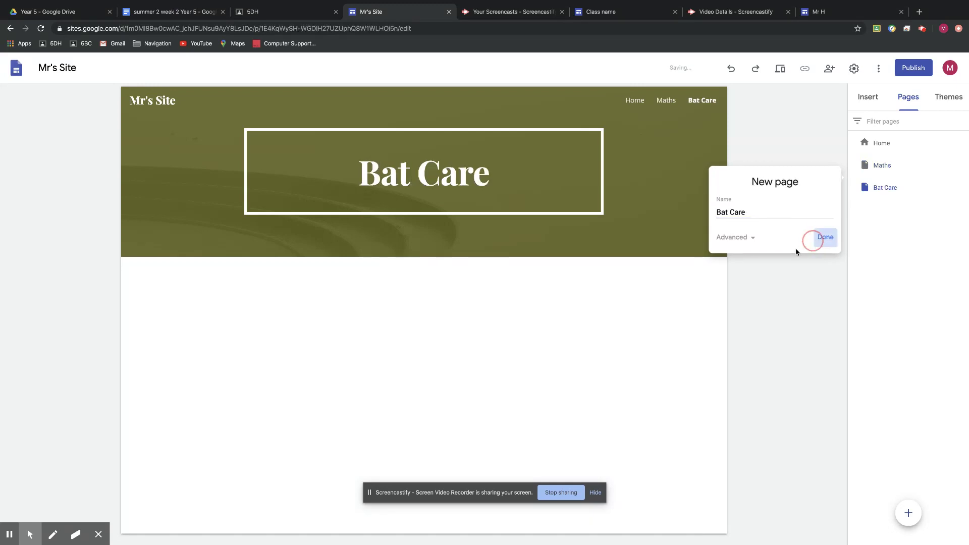
pyautogui.click(909, 513)
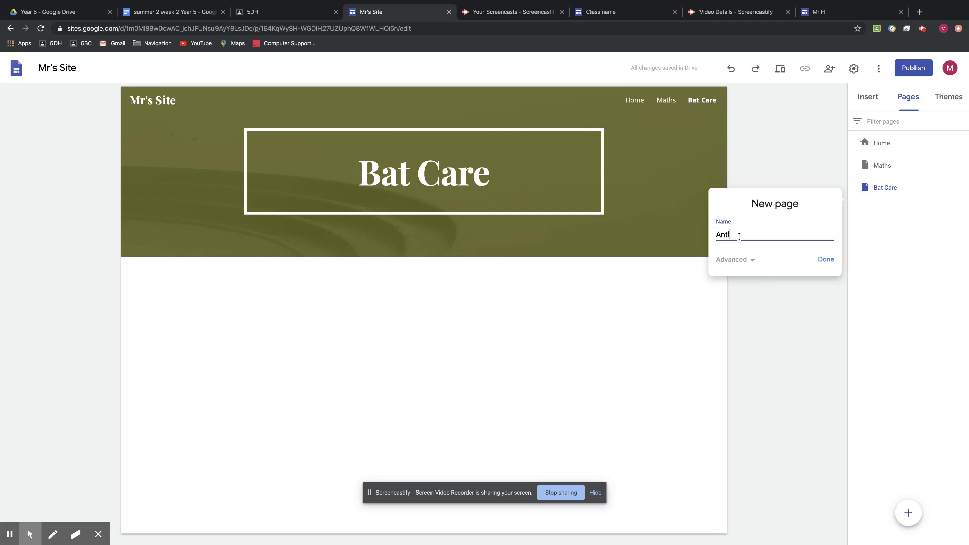
pyautogui.write('Antler Adventures')
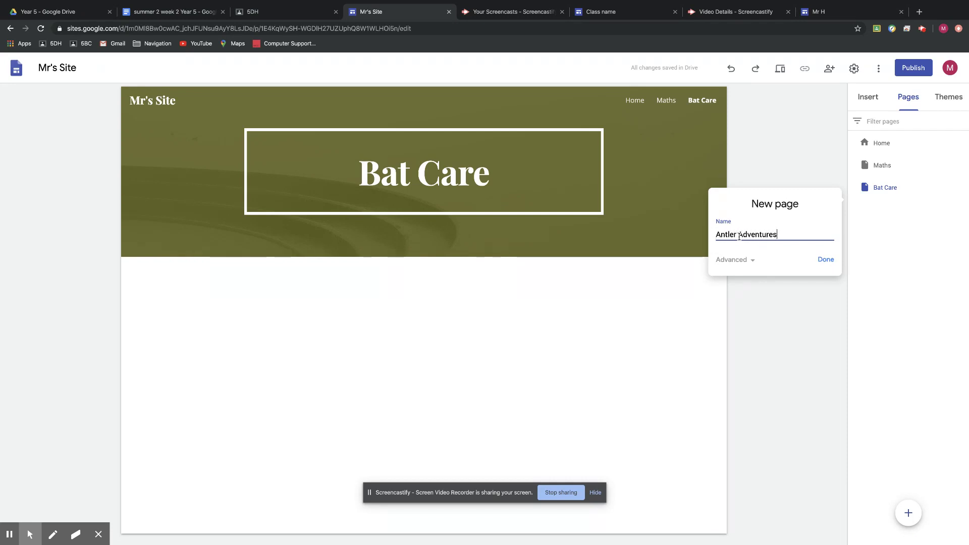
pyautogui.click(824, 261)
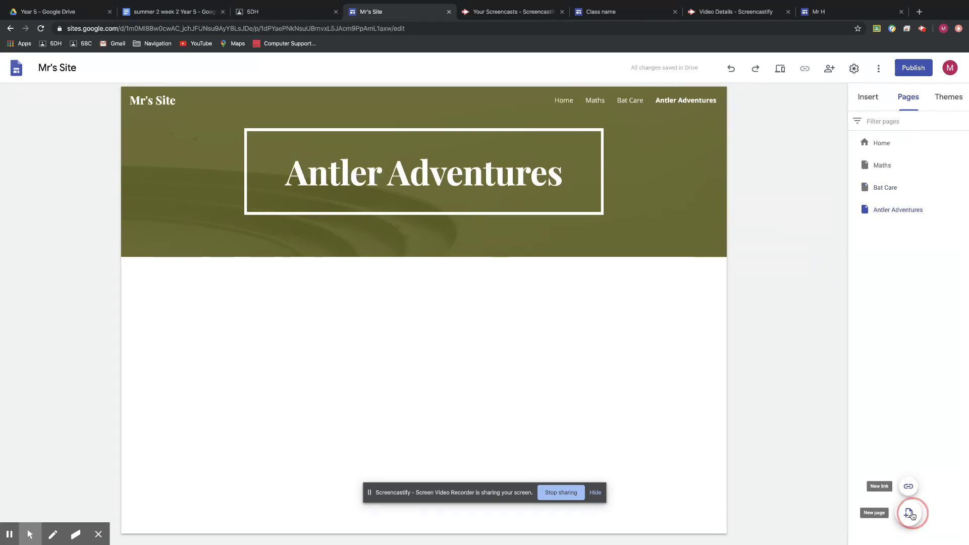
# Step: Add another page to the site named Scratch Projects
pyautogui.click(908, 514)
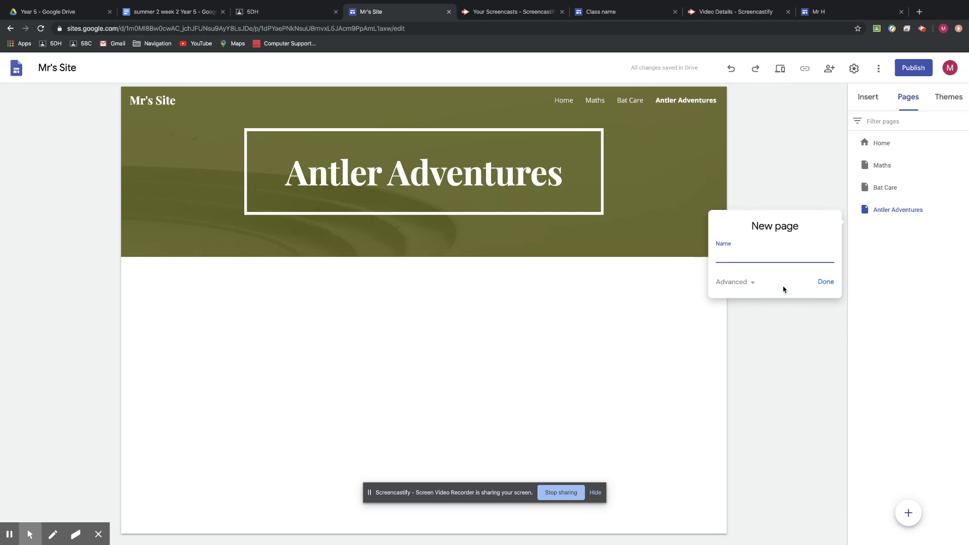
pyautogui.write('Scratch Pro')
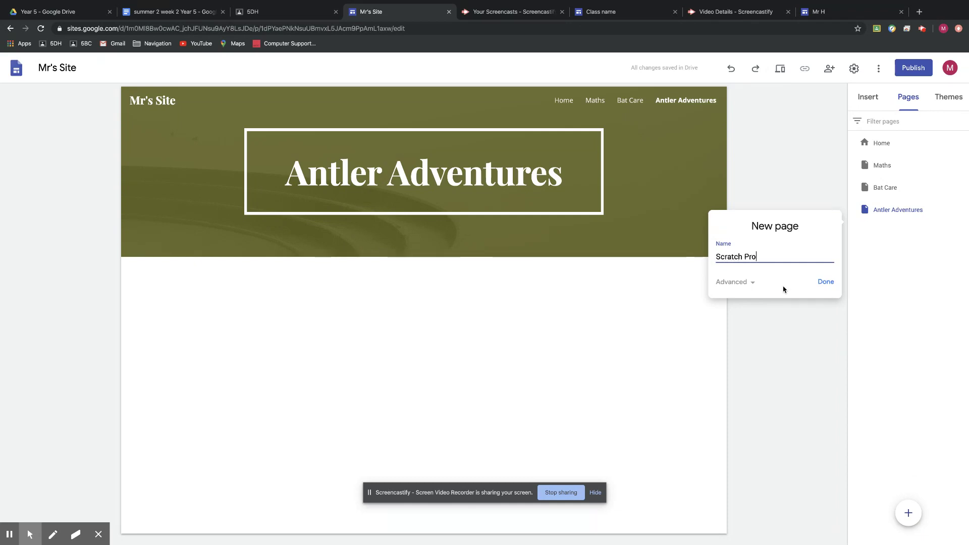
pyautogui.write('jects')
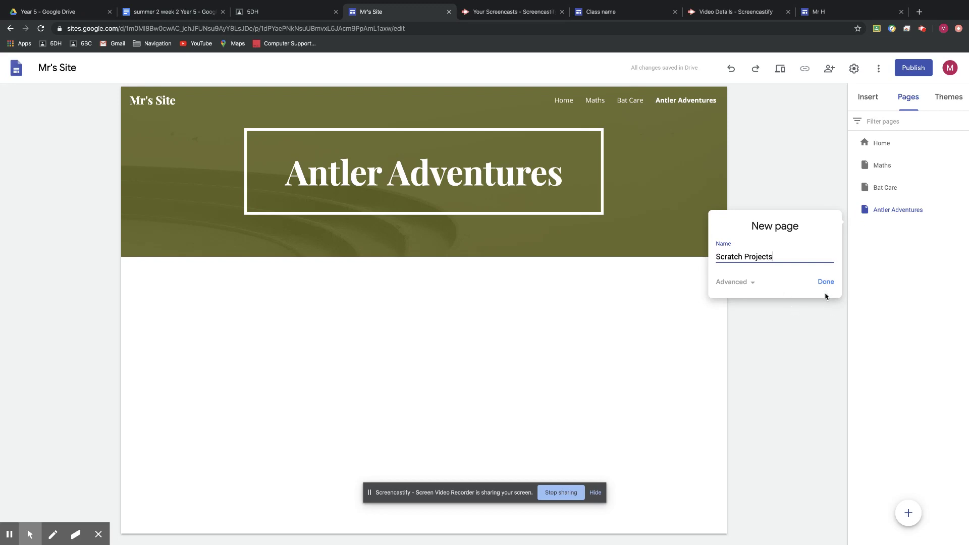
pyautogui.click(824, 283)
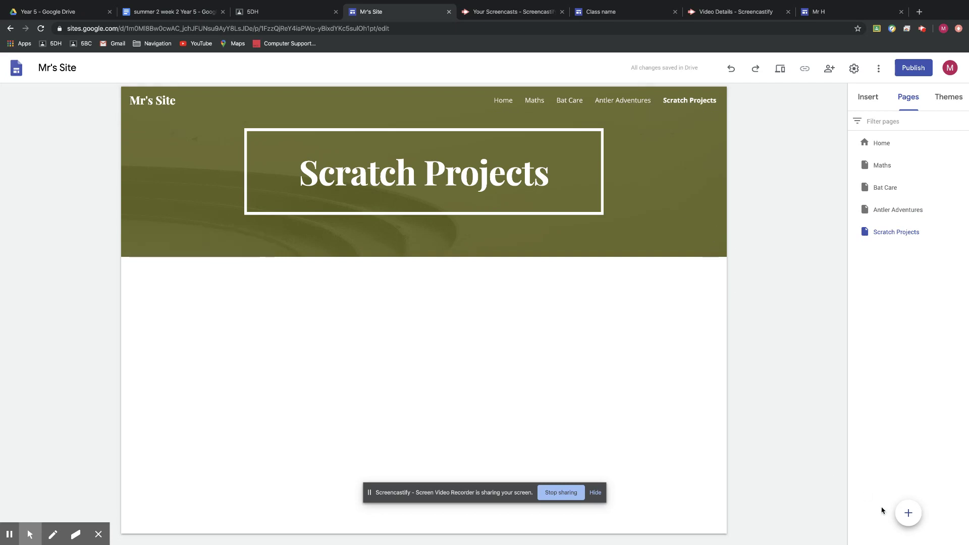
pyautogui.moveTo(906, 514)
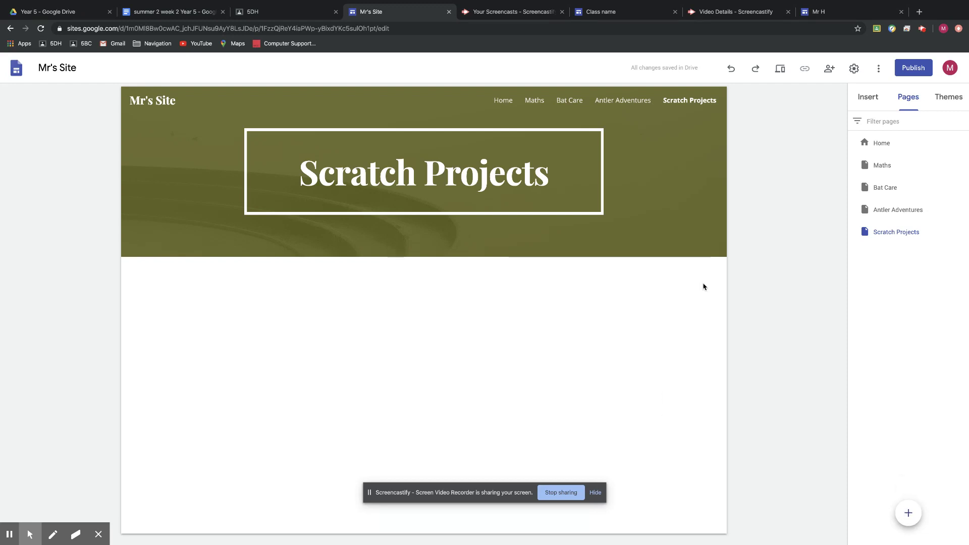
# Step: Insert the four-column image-and-caption layout on the Scratch Projects page and fill its first placeholder with the first Google image found for "bat"
pyautogui.click(864, 101)
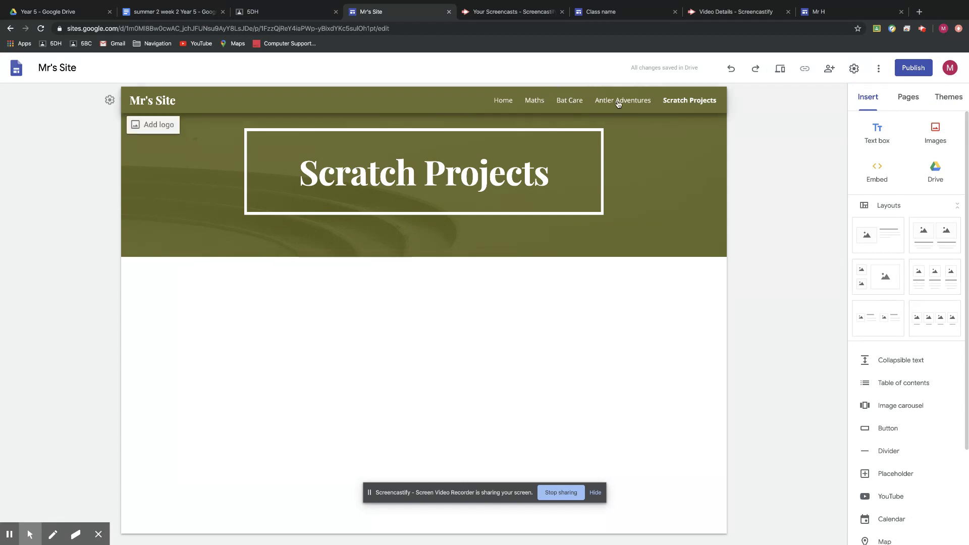
pyautogui.click(940, 325)
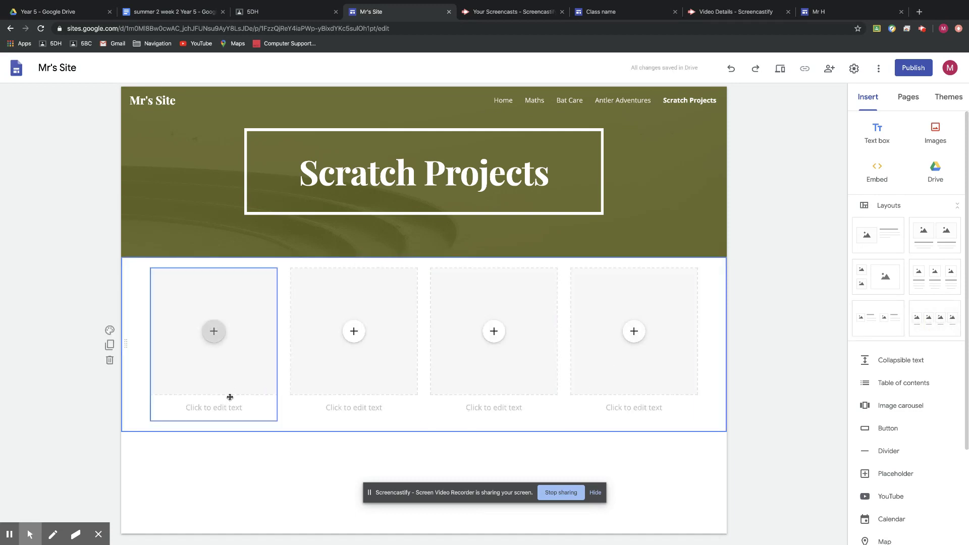
pyautogui.click(214, 332)
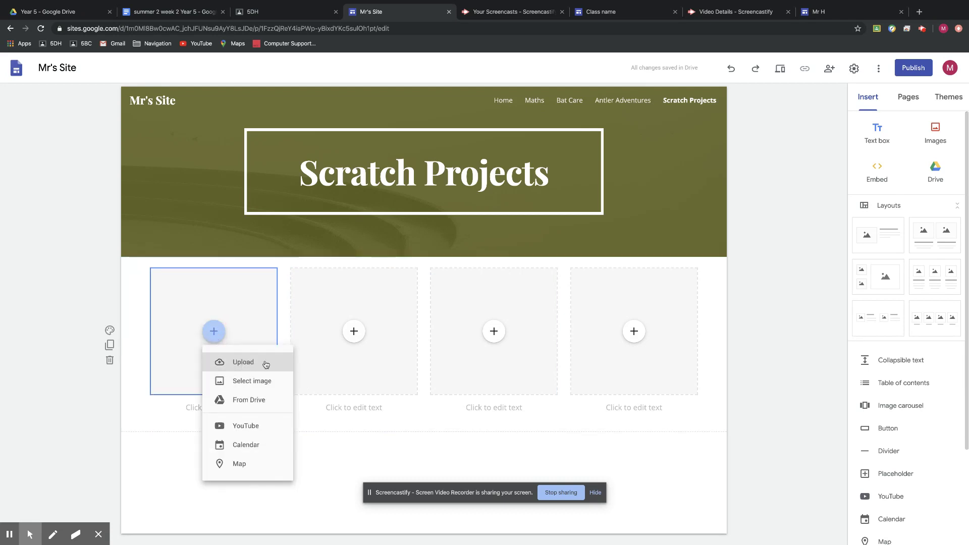
pyautogui.click(254, 381)
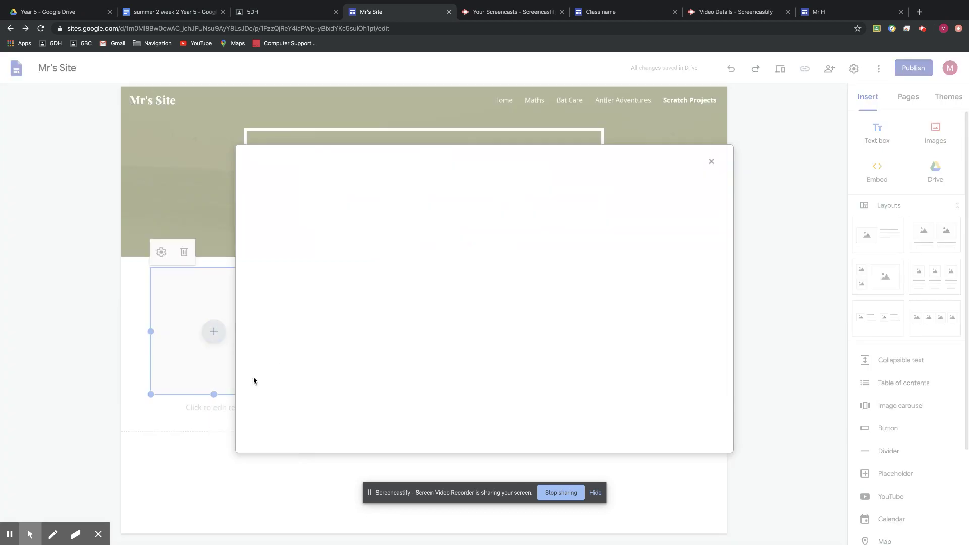
pyautogui.click(339, 195)
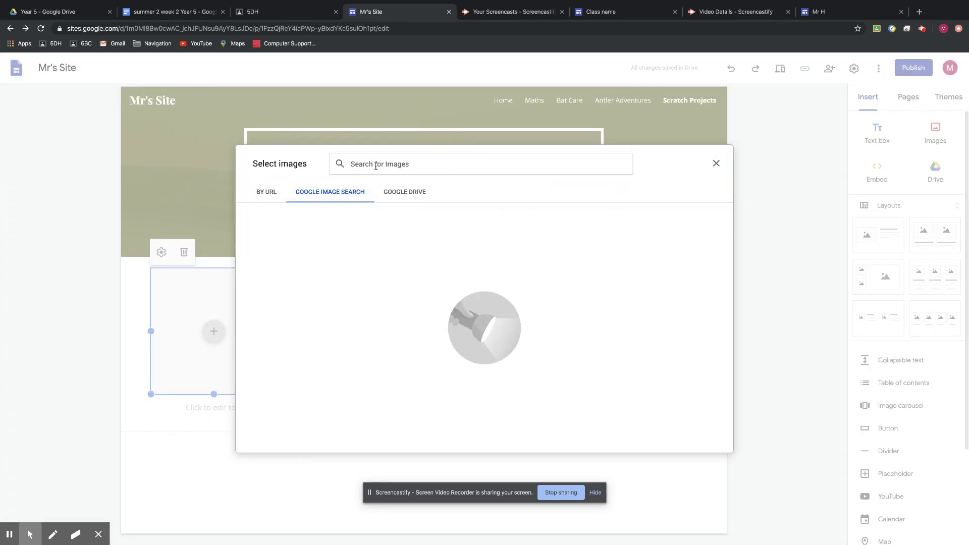
pyautogui.write('bat')
pyautogui.press('Return')
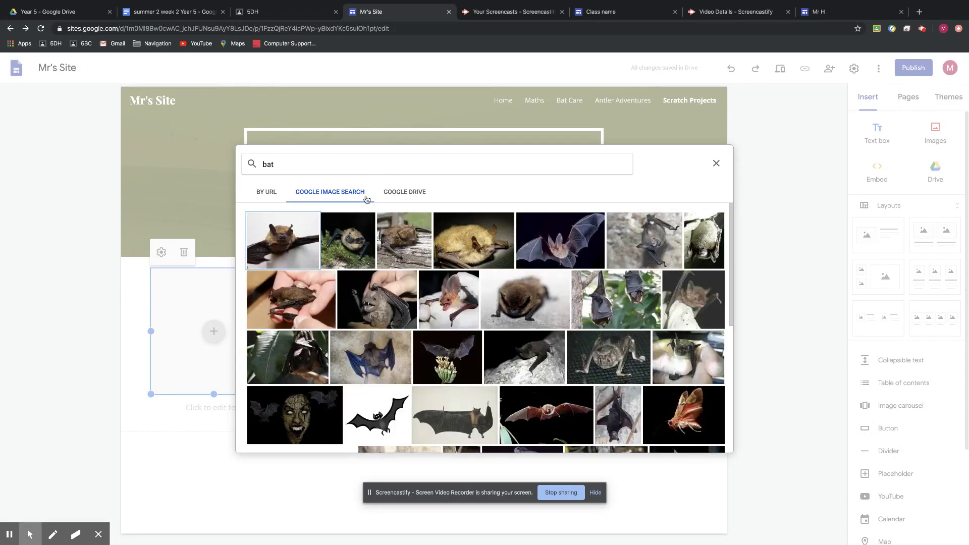
pyautogui.click(294, 235)
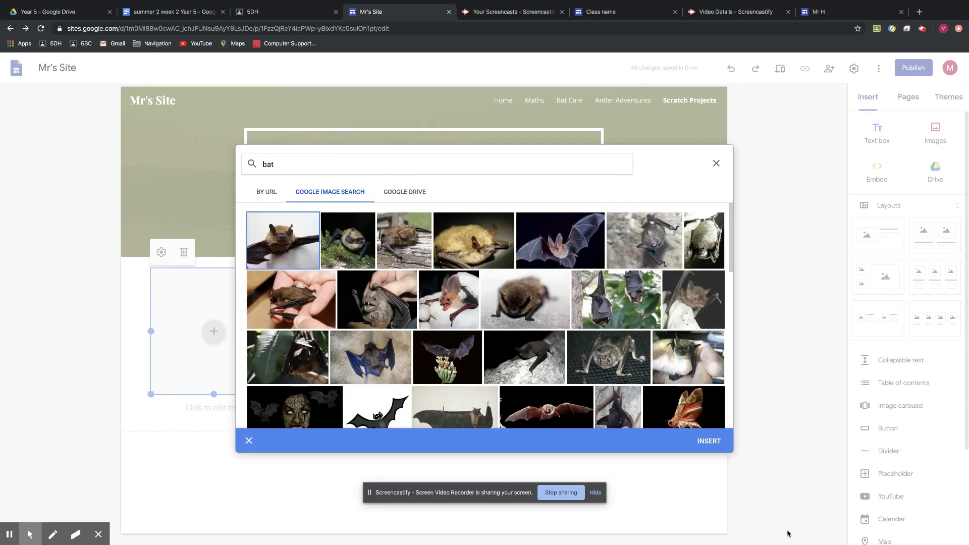
pyautogui.click(703, 444)
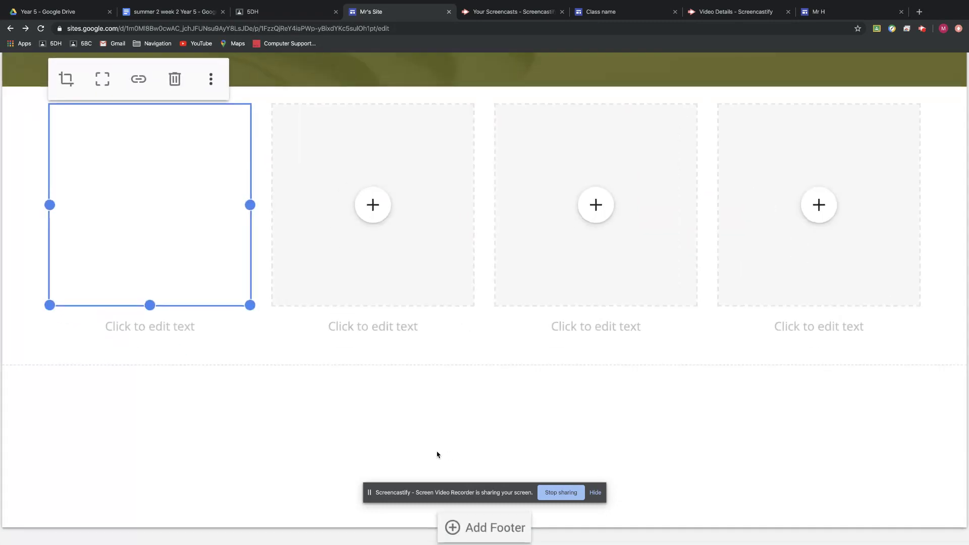
pyautogui.click(159, 322)
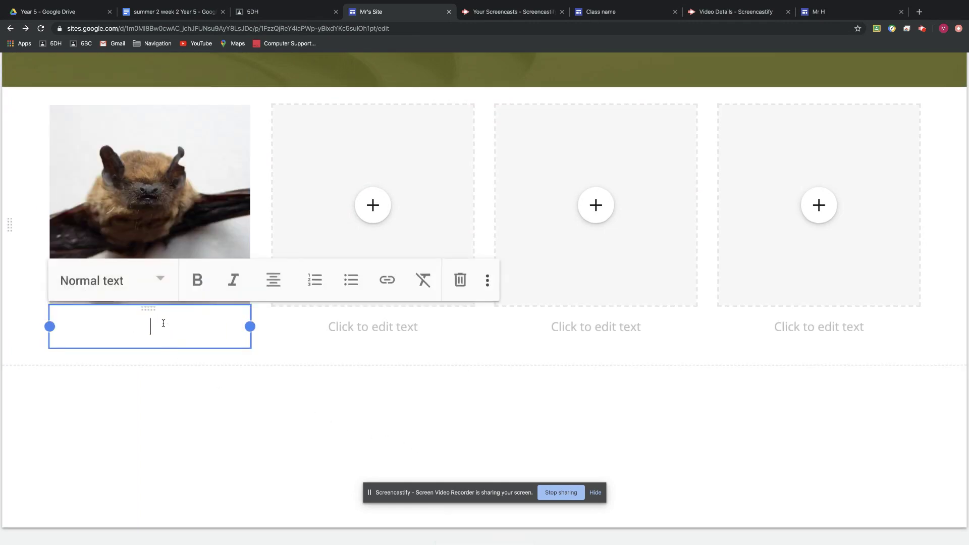
pyautogui.write('Bat')
pyautogui.press('BackSpace')
pyautogui.press('BackSpace')
pyautogui.press('BackSpace')
pyautogui.click(172, 357)
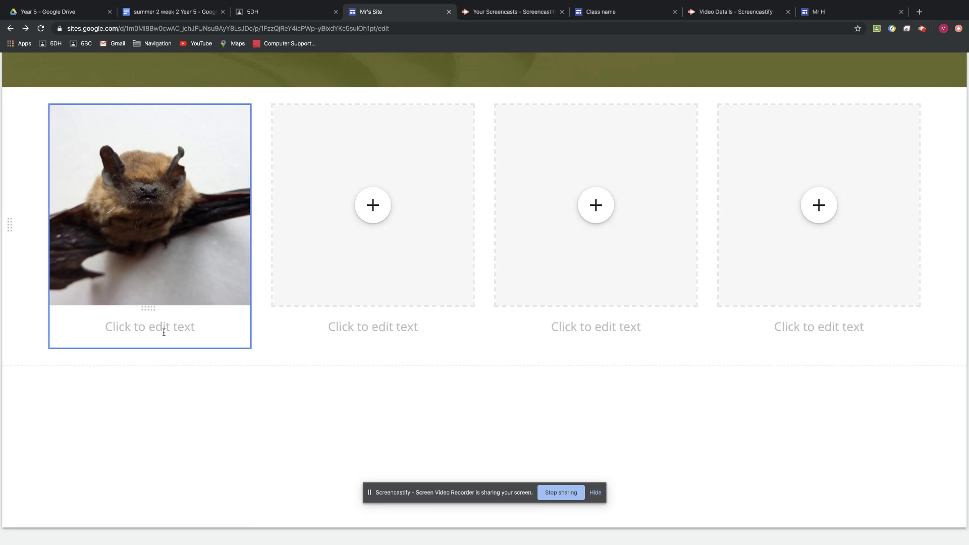
pyautogui.scroll(-5, 164, 332)
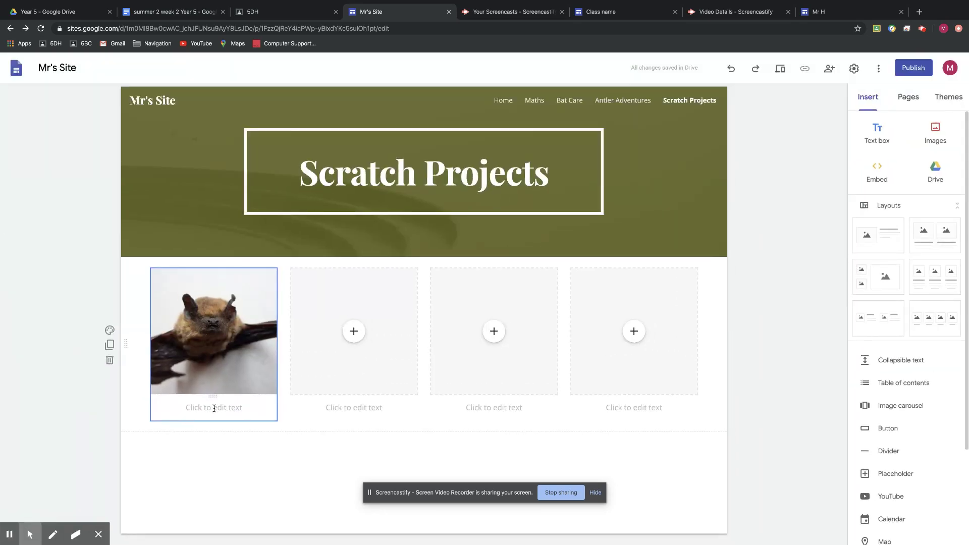
# Step: Insert a link to the site's Bat Care page as the caption under the bat picture, with Bat Care as its text
pyautogui.click(214, 409)
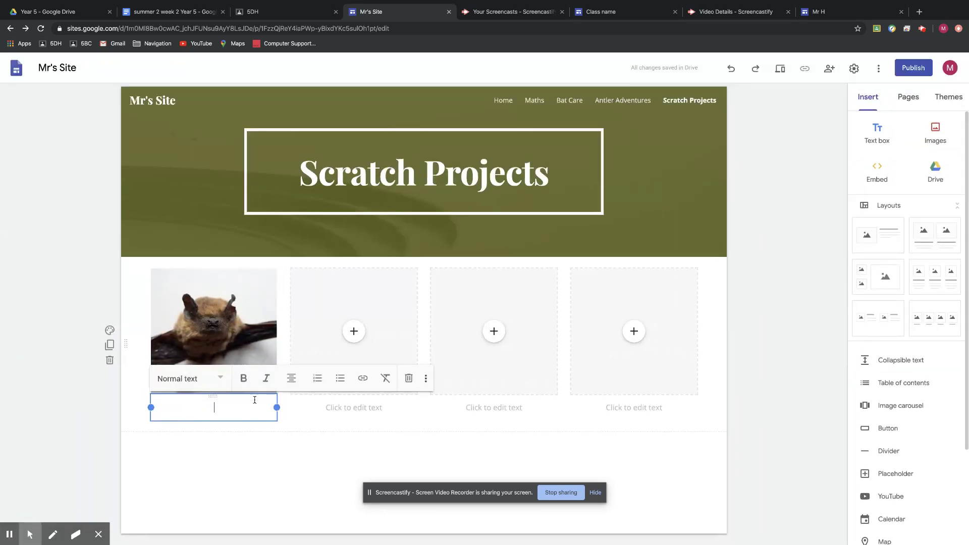
pyautogui.click(364, 379)
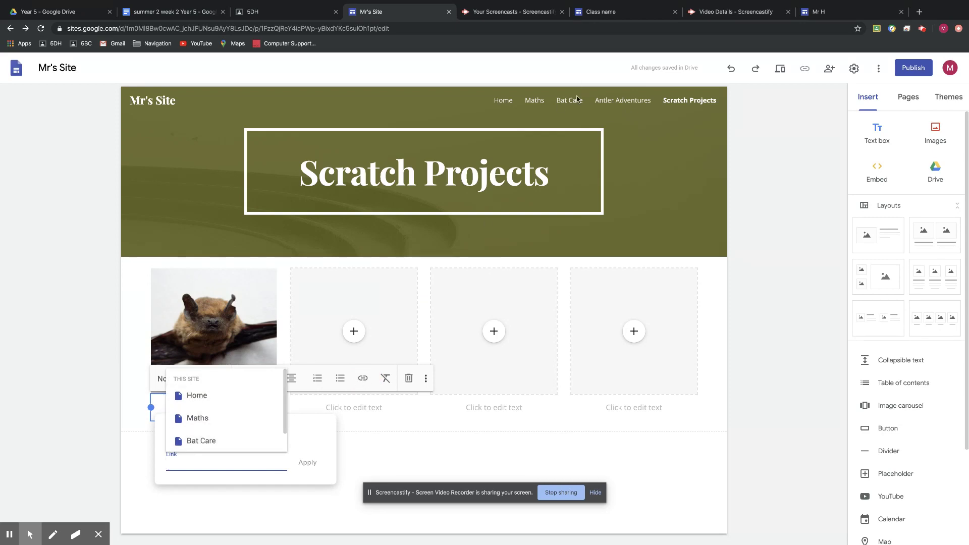
pyautogui.click(202, 441)
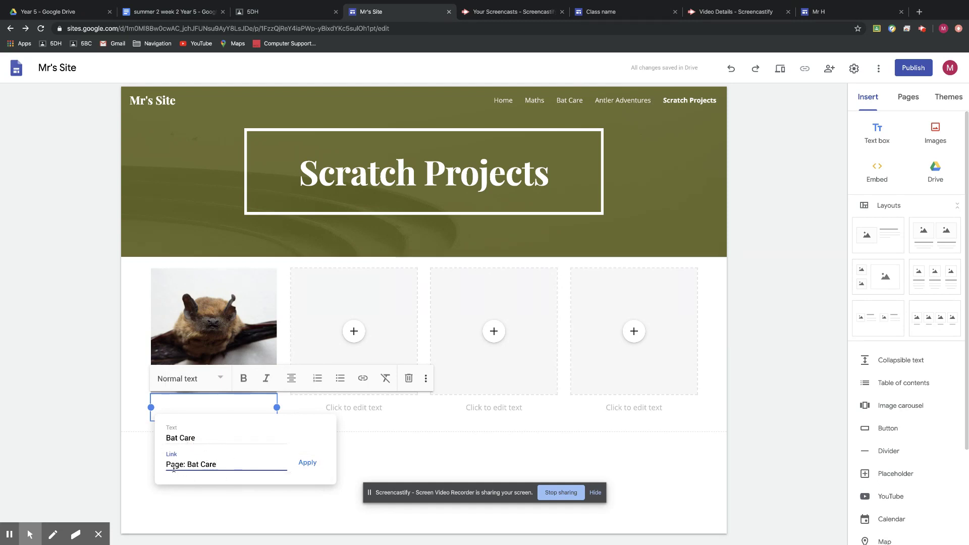
pyautogui.click(310, 464)
pyautogui.click(289, 467)
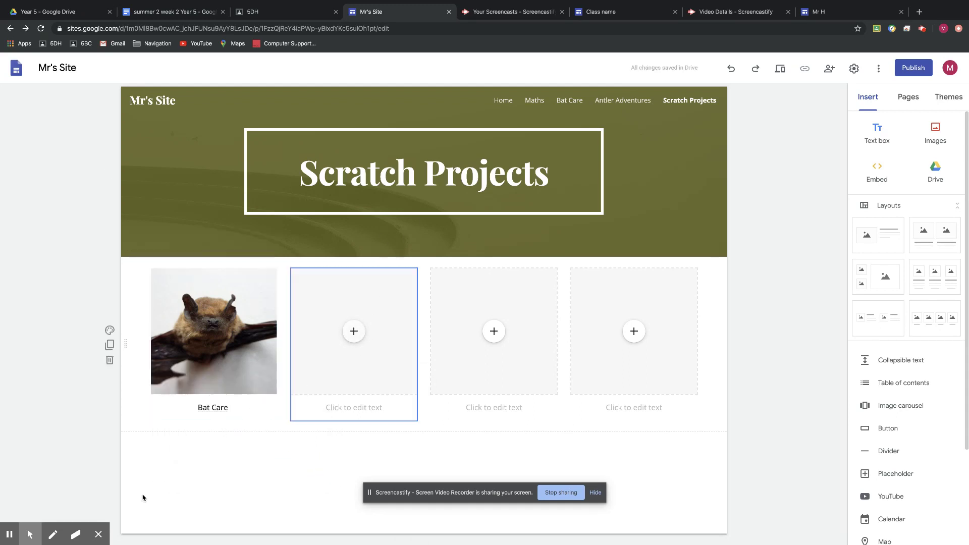
pyautogui.doubleClick(207, 409)
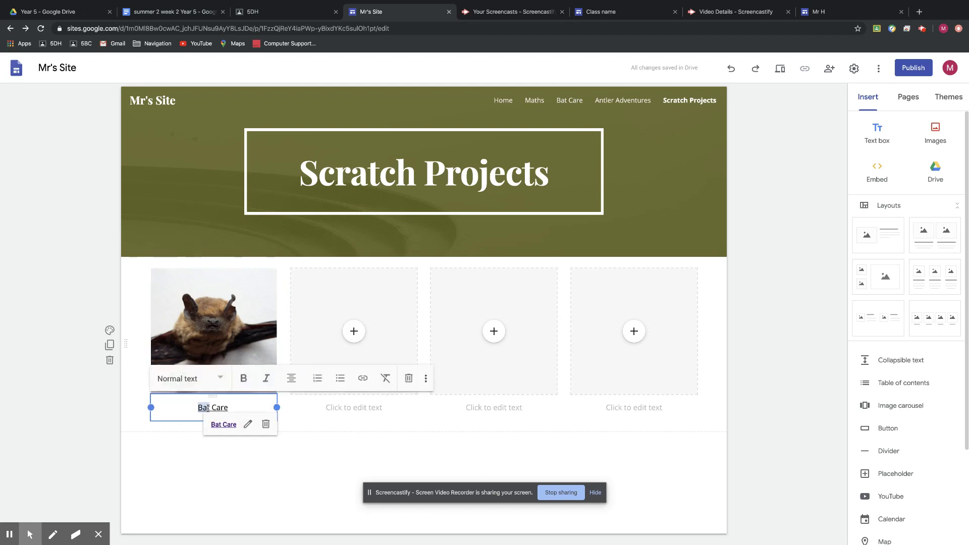
# Step: Preview the site, follow the Bat Care link under the bat picture to test it, and close the preview
pyautogui.click(240, 461)
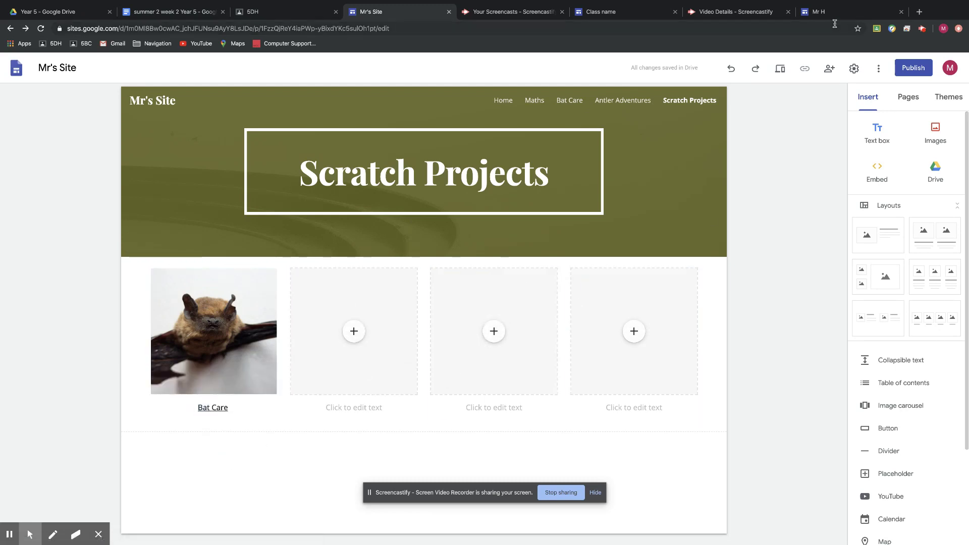
pyautogui.click(780, 70)
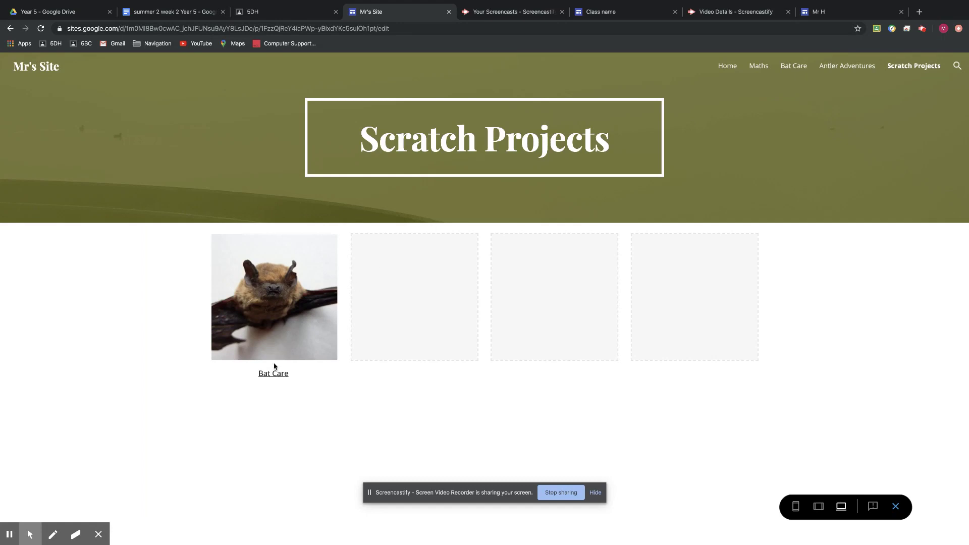
pyautogui.click(273, 374)
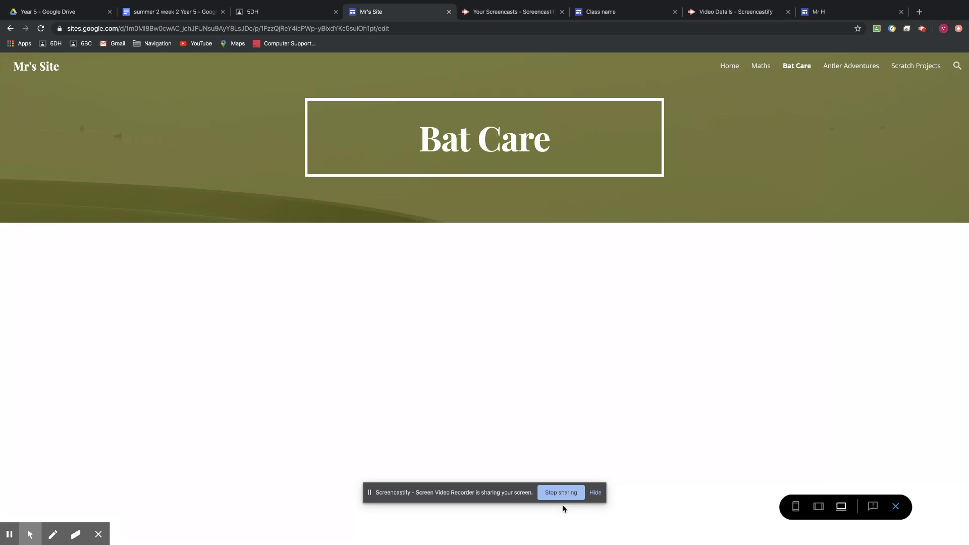
pyautogui.click(896, 507)
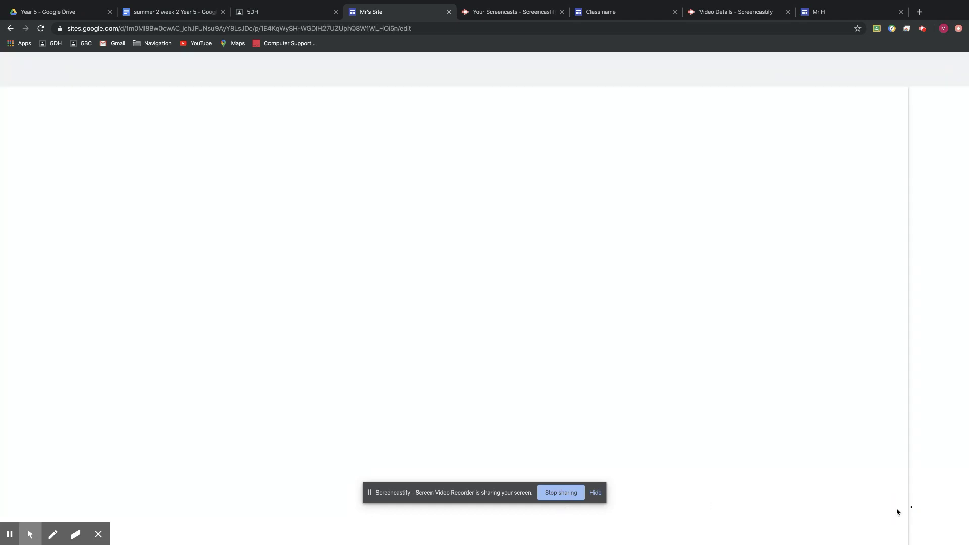
pyautogui.moveTo(404, 224)
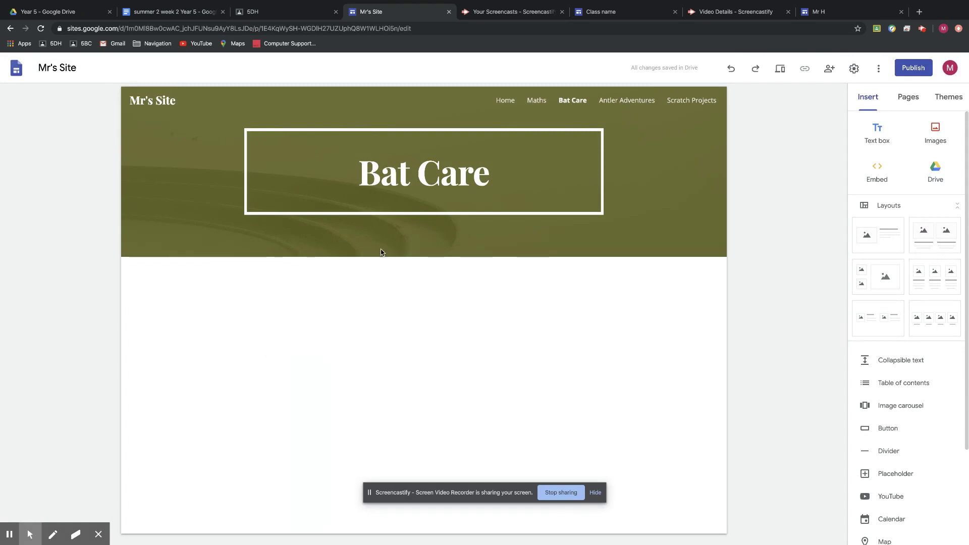
# Step: Check the site's pages in turn: Home, Maths, Bat Care, Antler Adventures and Scratch Projects
pyautogui.click(505, 100)
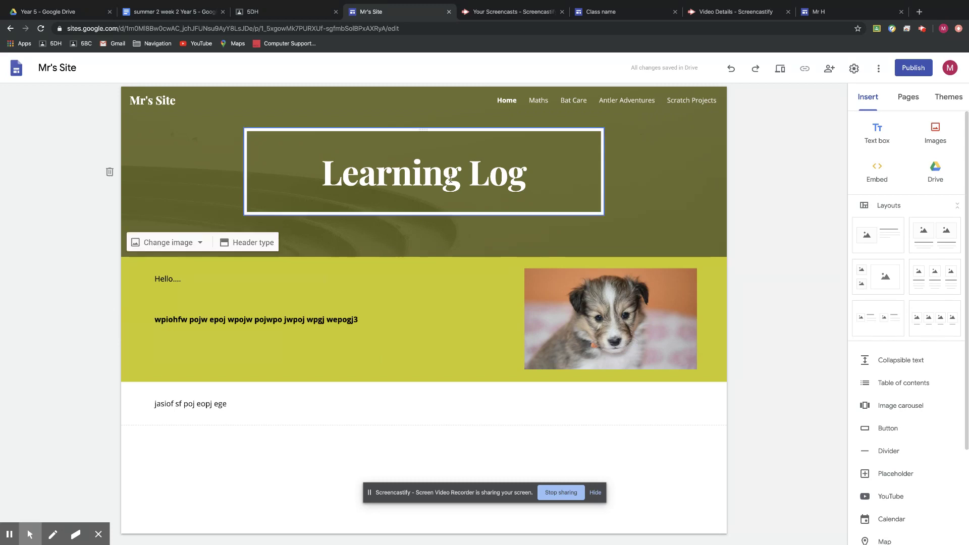
pyautogui.click(538, 101)
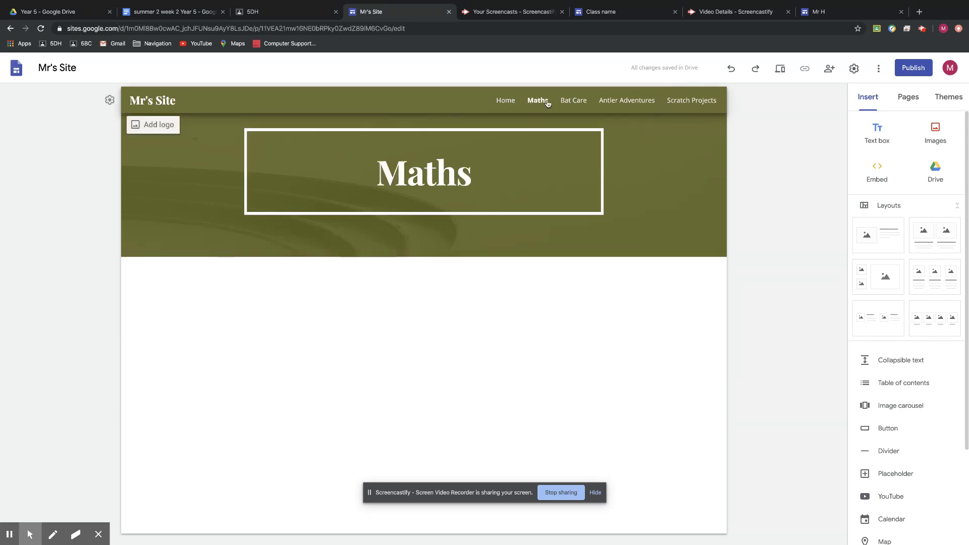
pyautogui.click(576, 101)
pyautogui.click(613, 101)
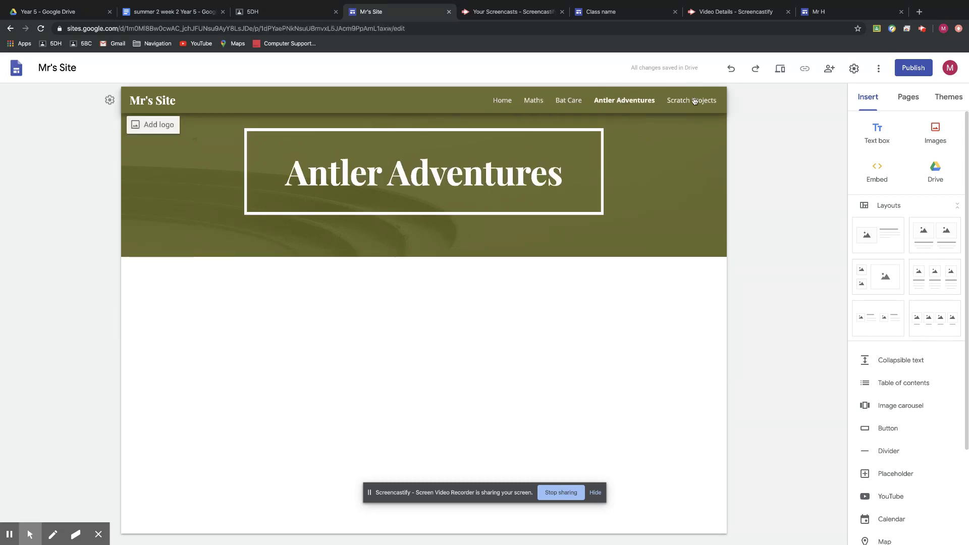
pyautogui.click(695, 101)
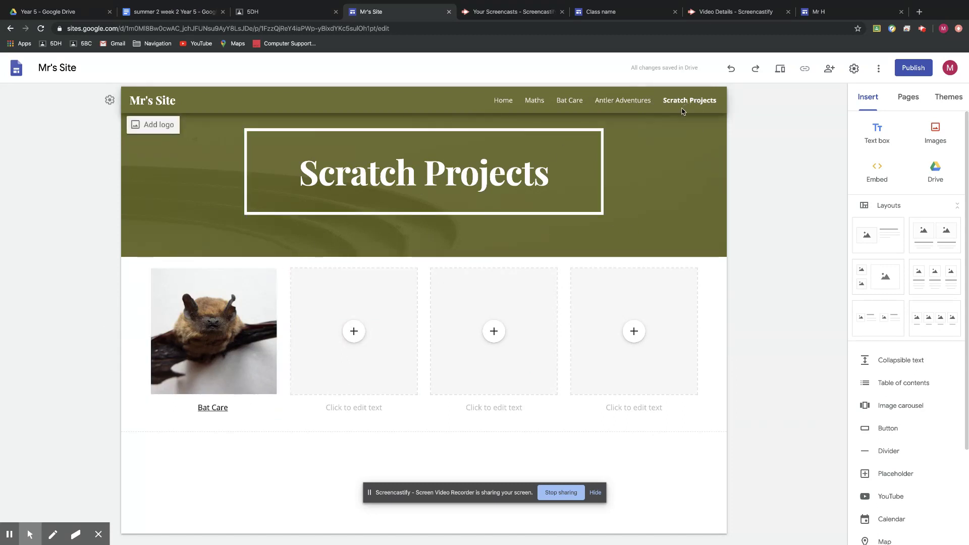
# Step: On the Home page, replace the plain text section below the puppy picture with the four-column image-and-caption layout
pyautogui.click(503, 100)
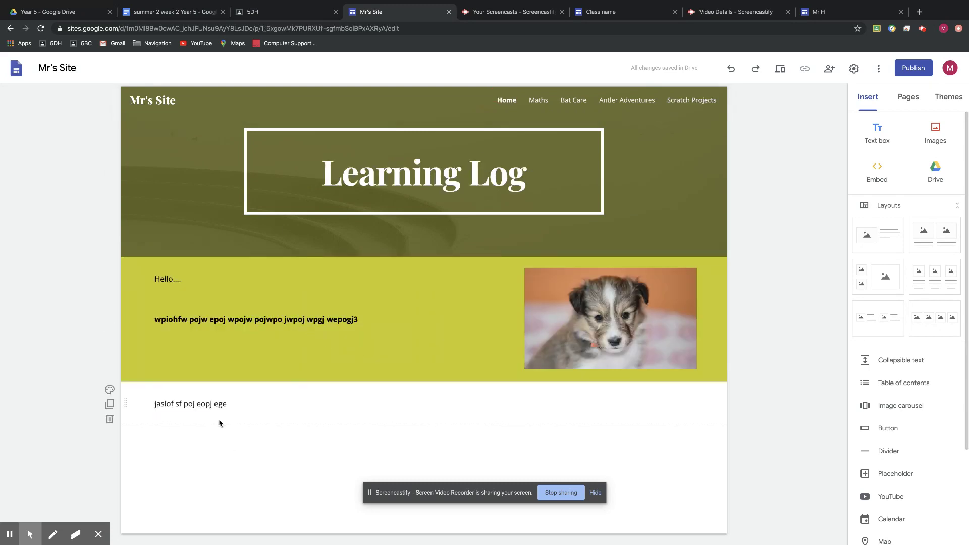
pyautogui.click(258, 409)
pyautogui.click(109, 419)
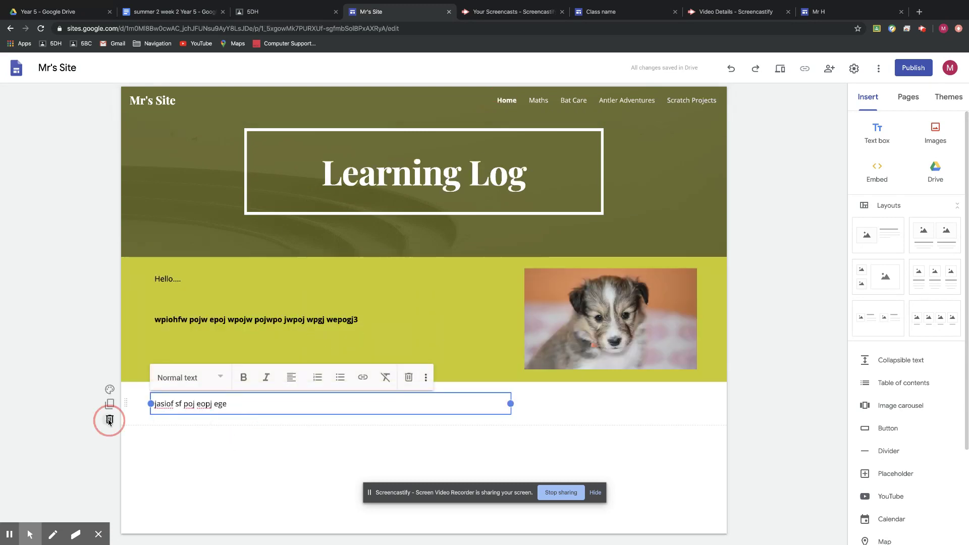
pyautogui.click(935, 318)
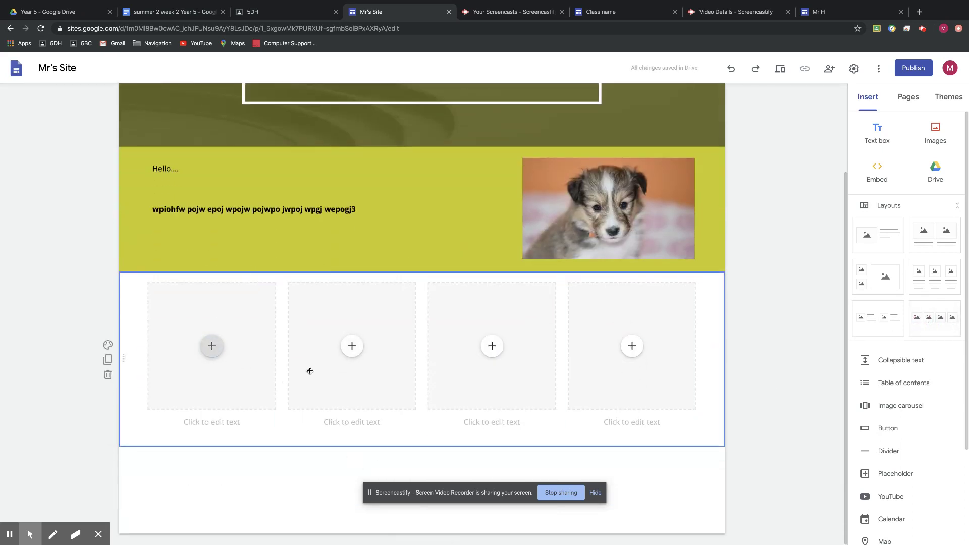
pyautogui.click(385, 200)
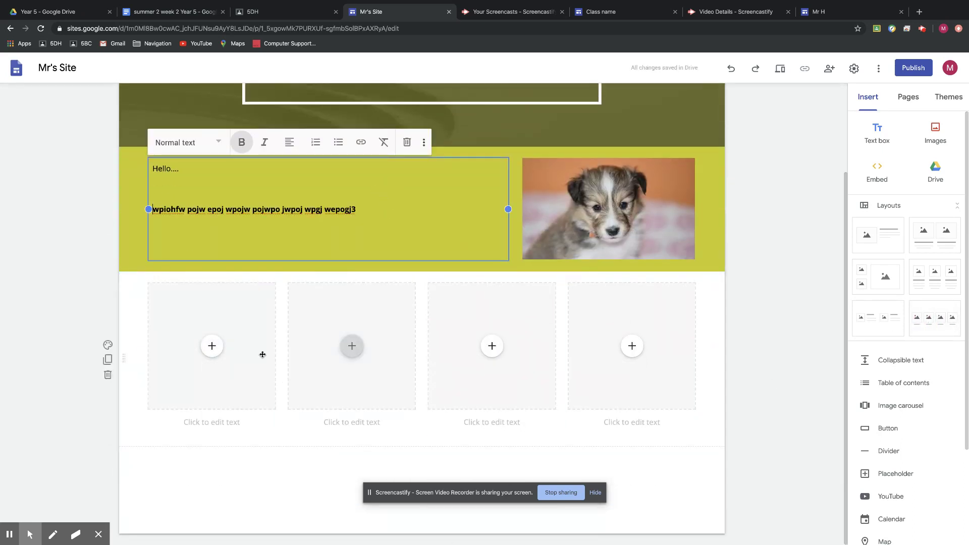
# Step: Switch to the example My Learning Log site and insert the four-column image-and-caption layout below its home page introduction
pyautogui.click(825, 15)
pyautogui.click(322, 99)
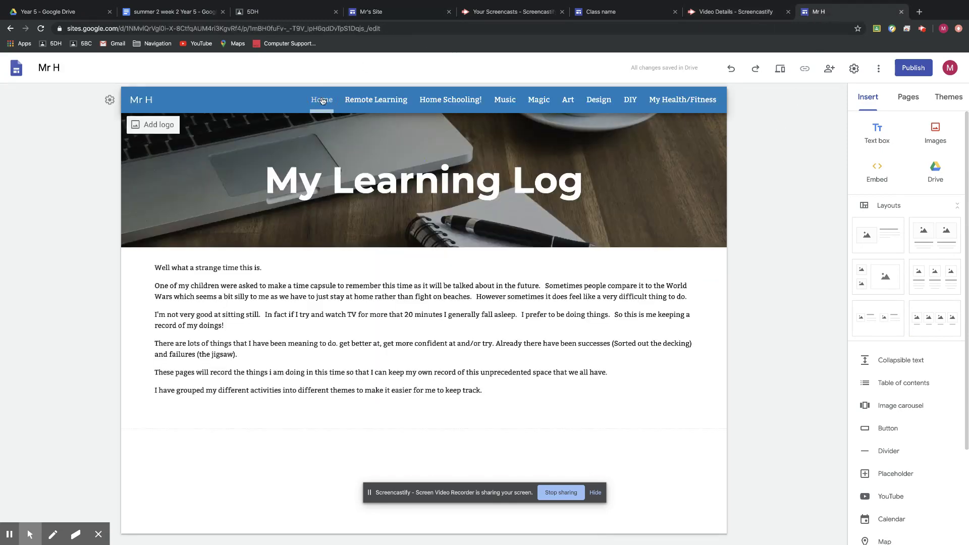
pyautogui.click(378, 437)
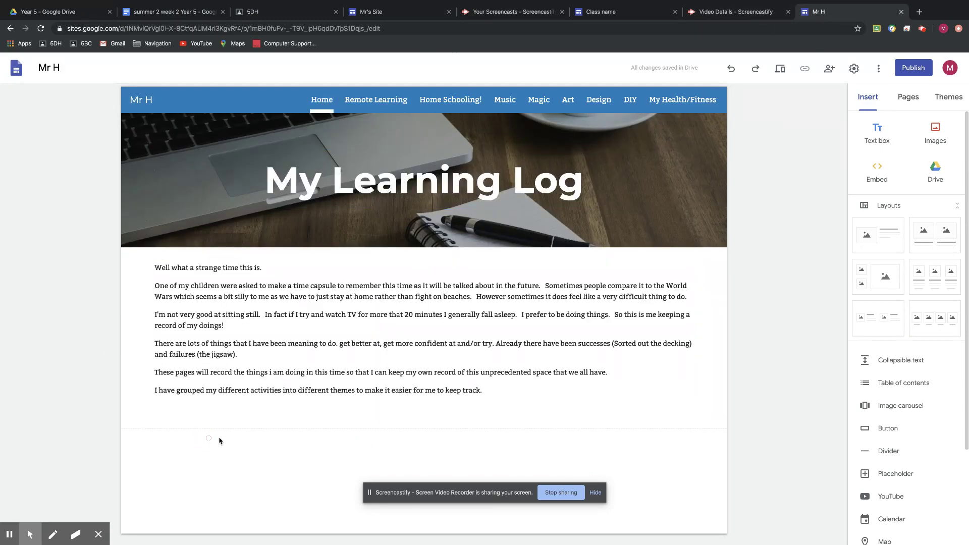
pyautogui.click(944, 316)
pyautogui.scroll(3, 426, 329)
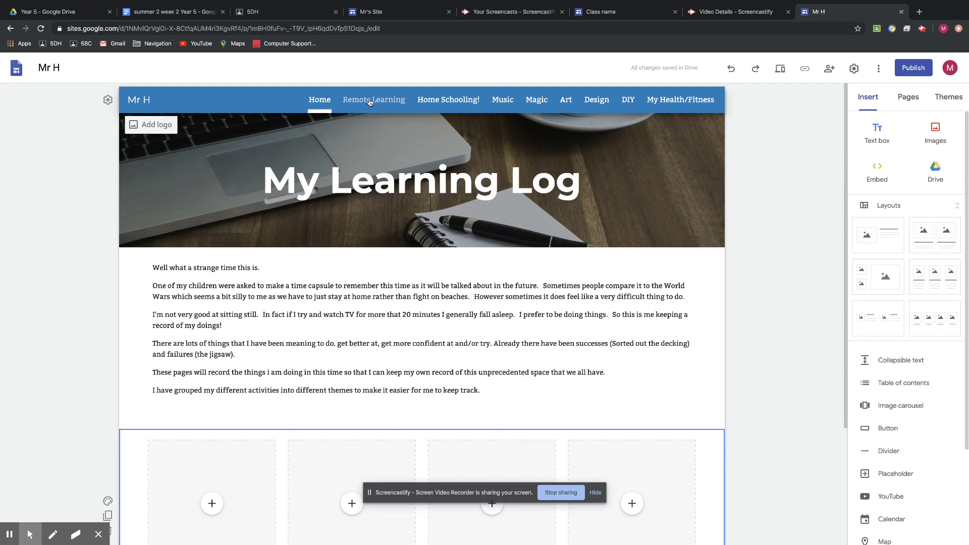
# Step: Go to the example site's Remote Learning page and open the video search for inserting a YouTube video
pyautogui.click(376, 100)
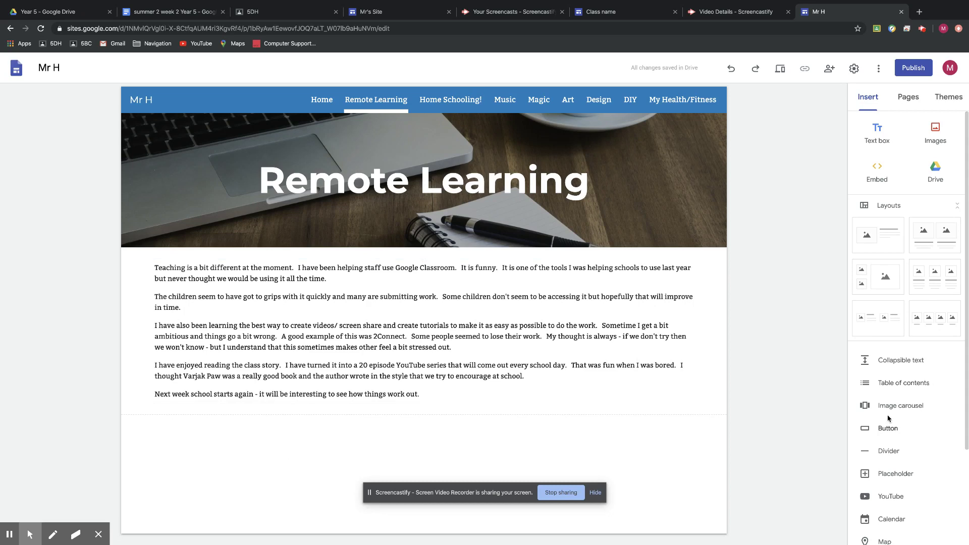
pyautogui.scroll(-5, 904, 354)
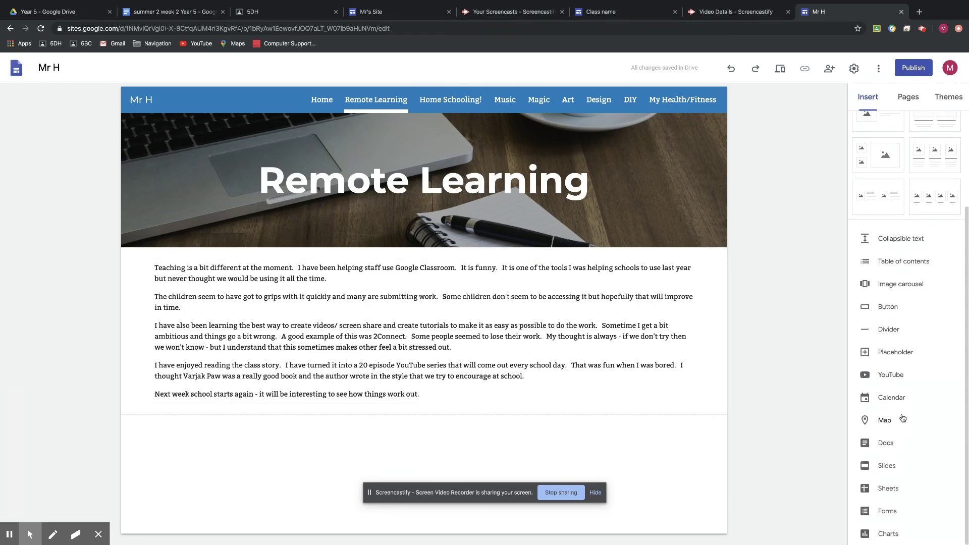
pyautogui.click(892, 375)
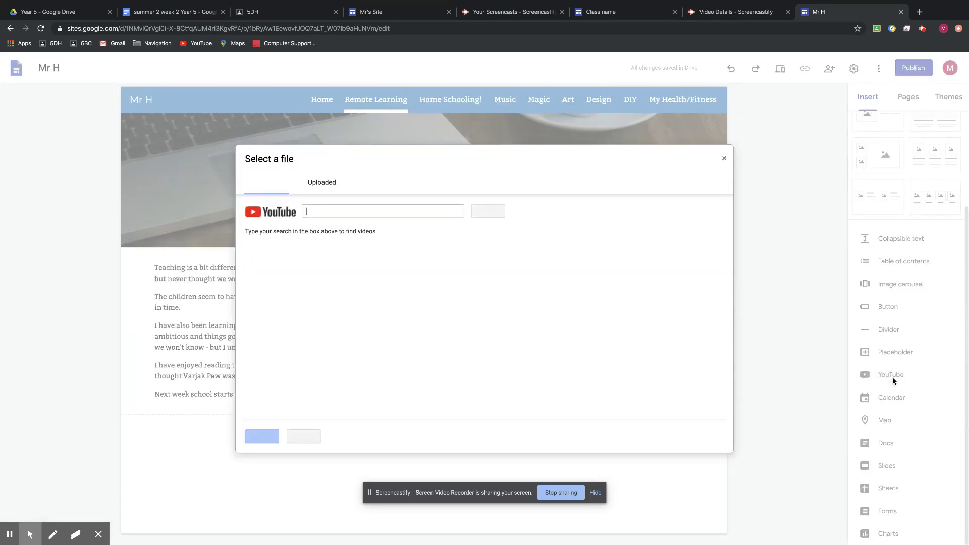
pyautogui.click(324, 211)
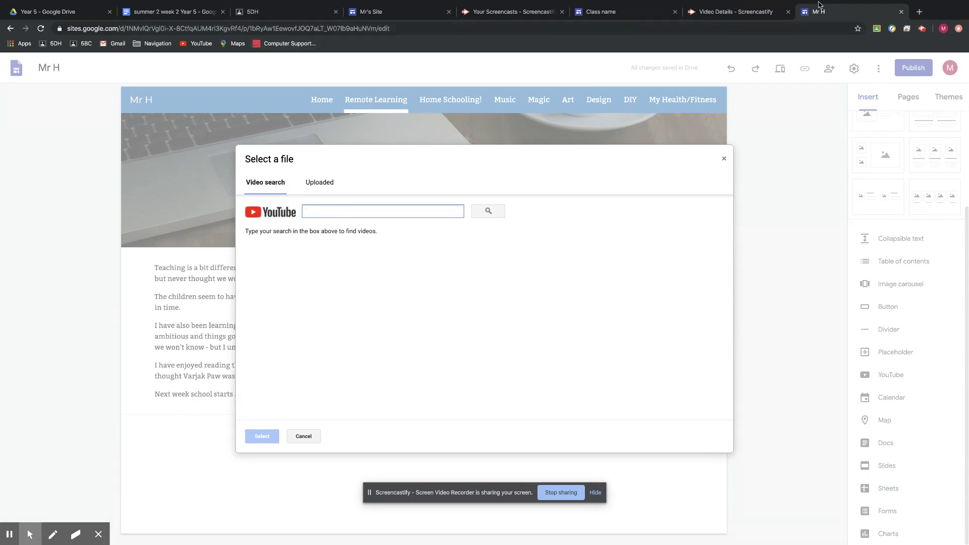
# Step: In a new YouTube tab, open the uploaded video "How to edit anyone elses work and make your own (better) version in Scratch" and copy its address
pyautogui.click(918, 13)
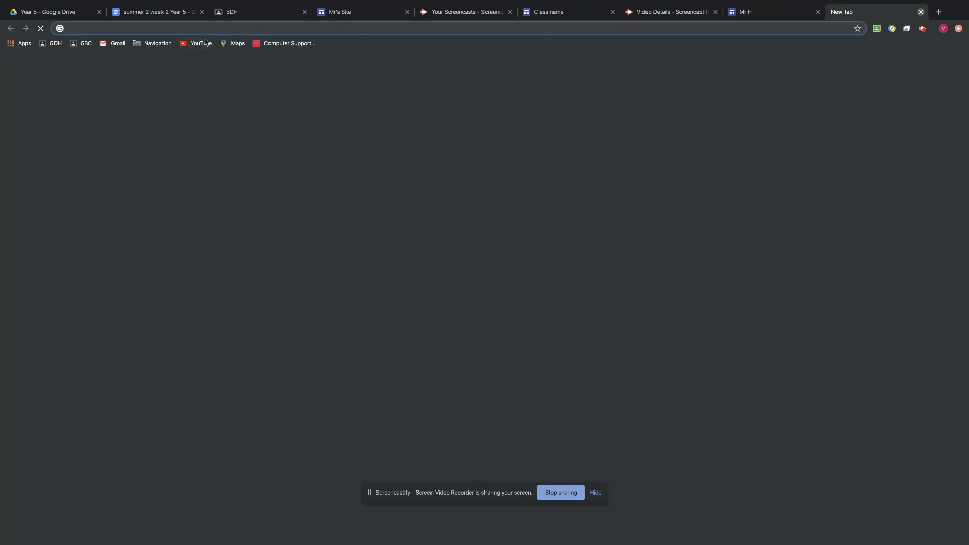
pyautogui.write('you')
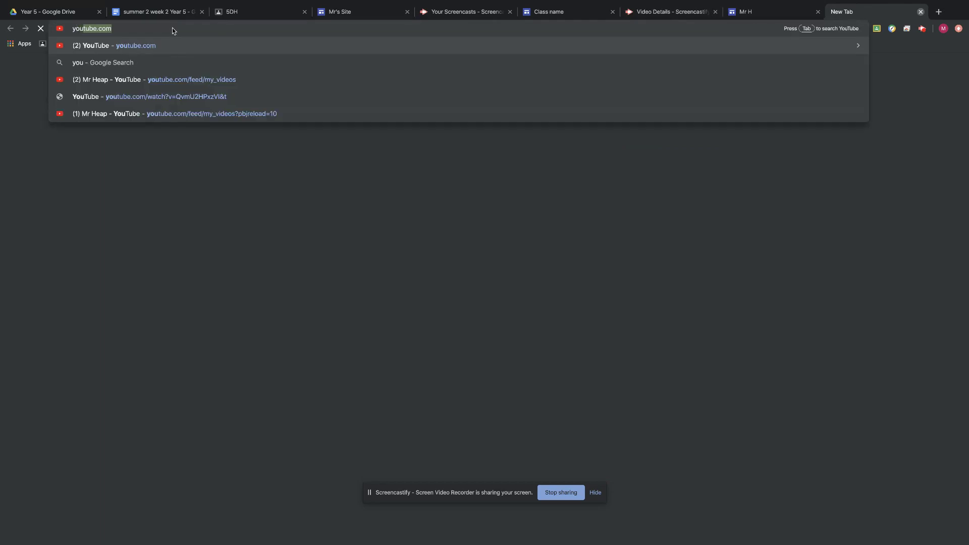
pyautogui.press('Down')
pyautogui.press('Down')
pyautogui.press('Down')
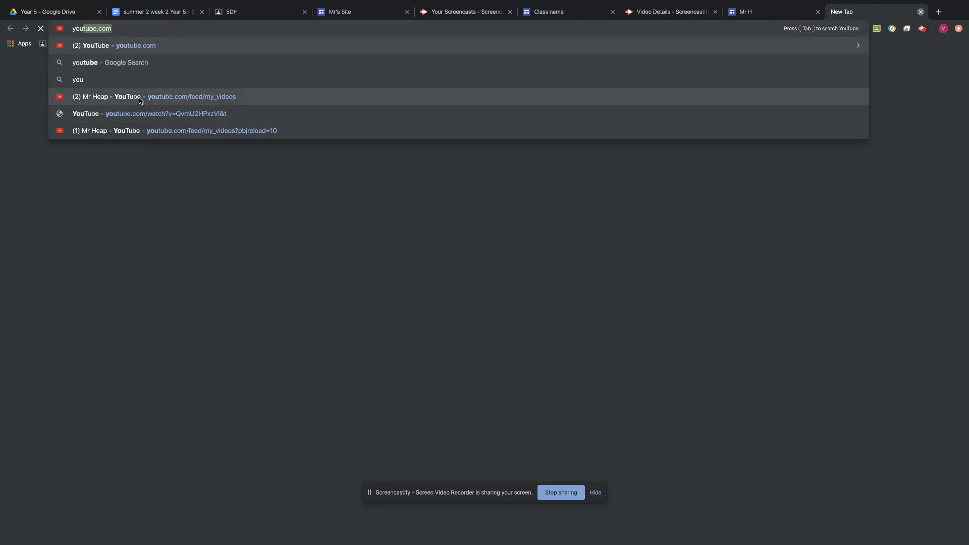
pyautogui.press('Return')
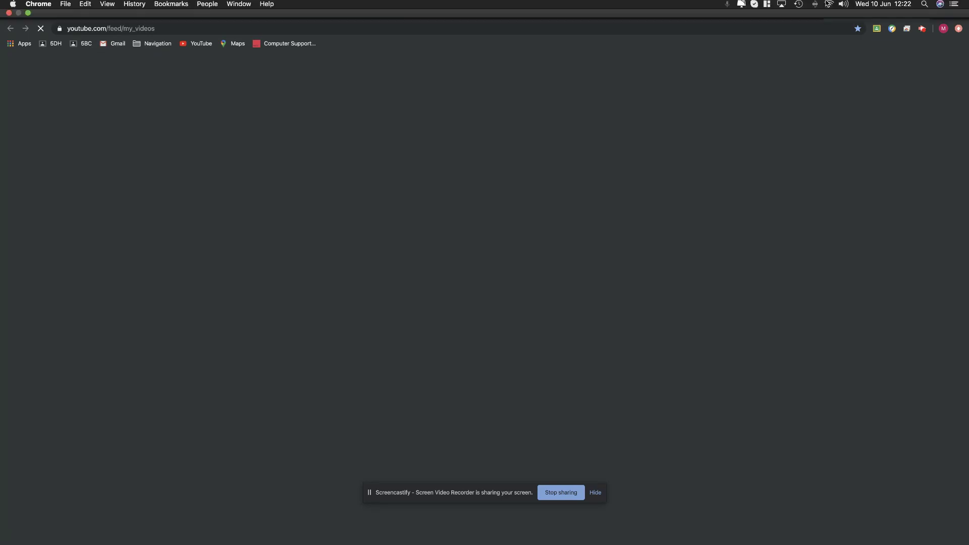
pyautogui.moveTo(793, 3)
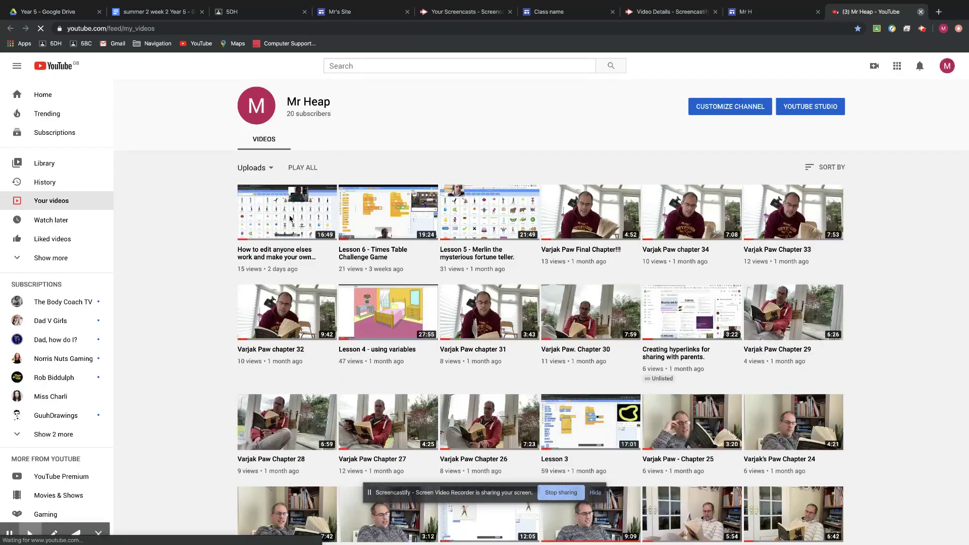
pyautogui.click(303, 216)
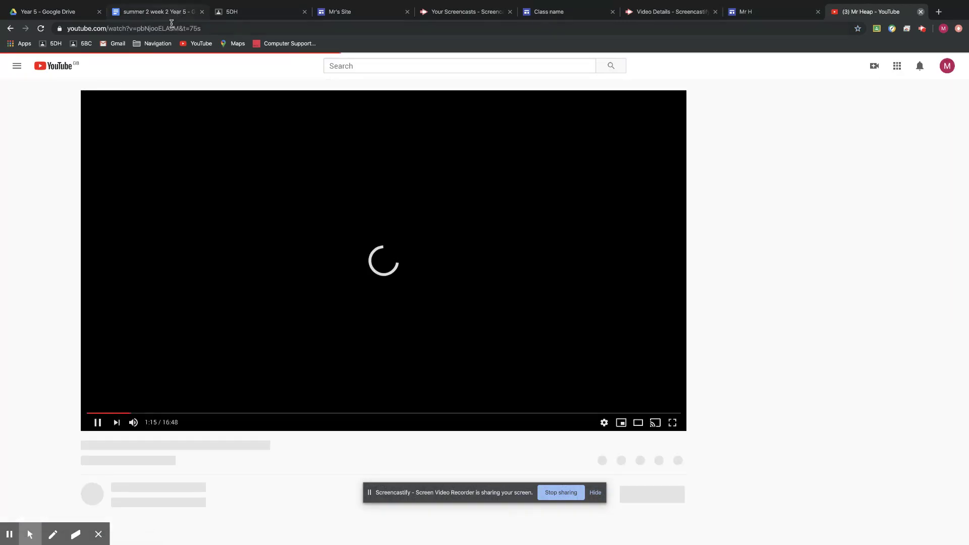
pyautogui.click(172, 23)
pyautogui.hotkey('ctrl', 'c')
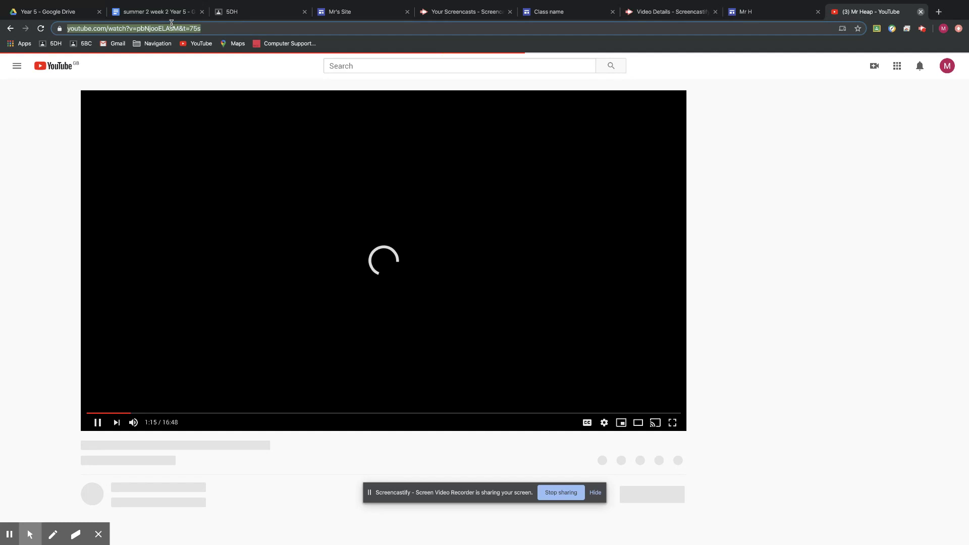
# Step: Go back to the YouTube tab and pause the playing Scratch video
pyautogui.click(555, 11)
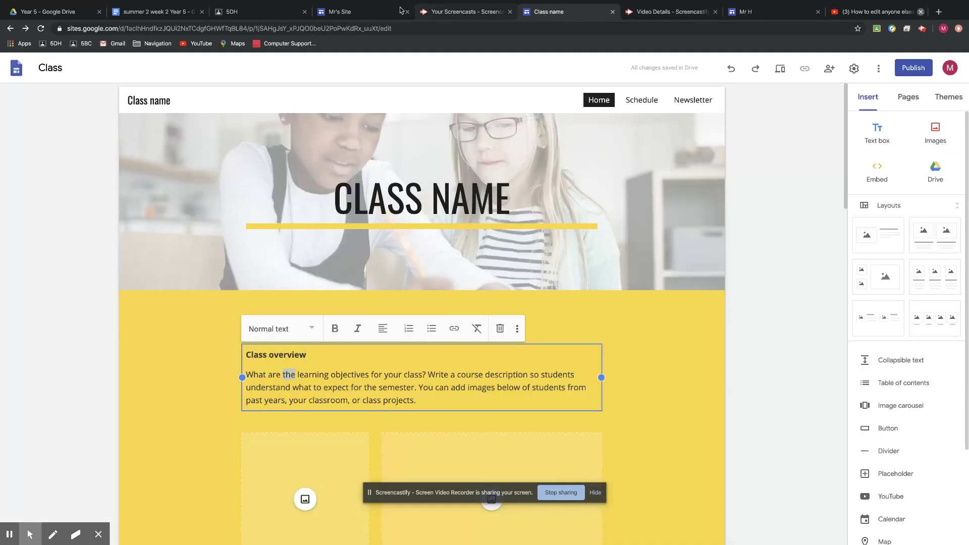
pyautogui.click(354, 11)
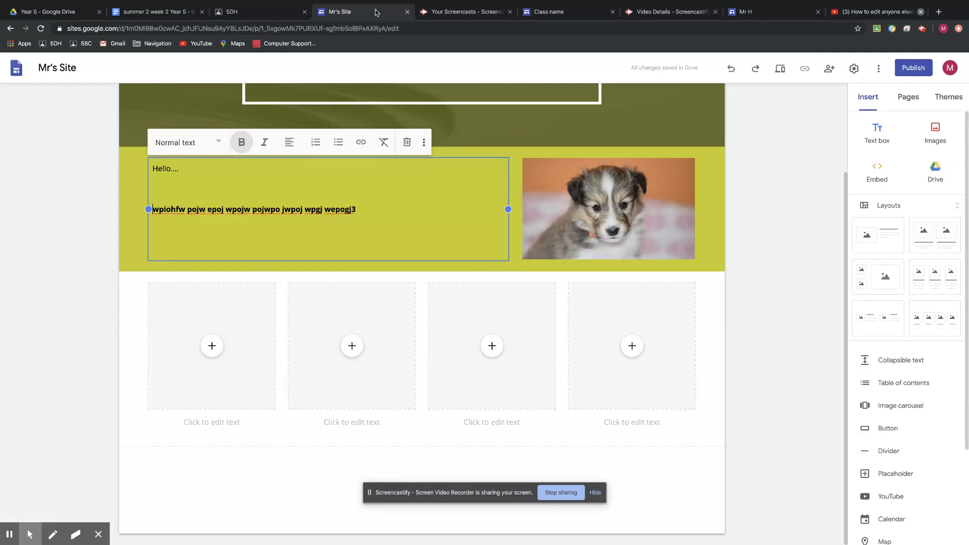
pyautogui.click(664, 12)
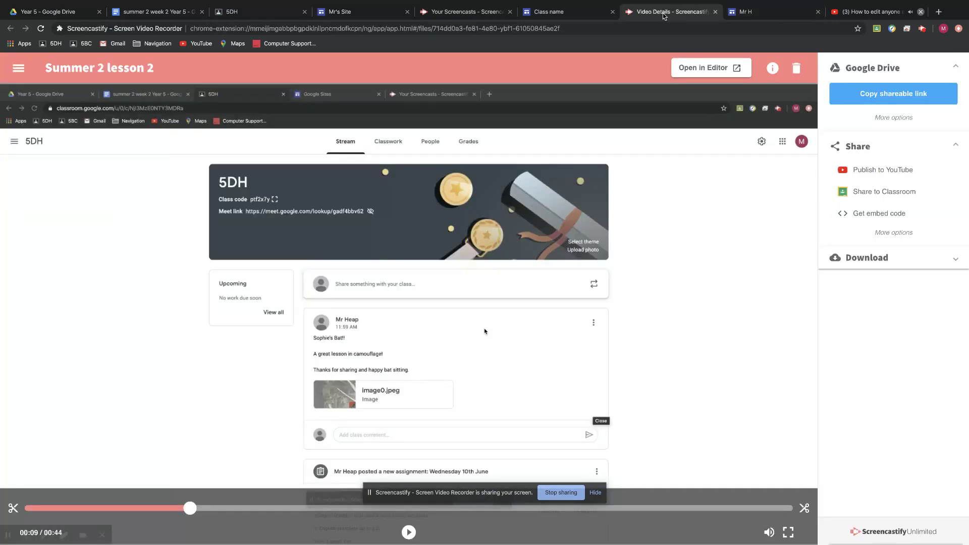
pyautogui.click(842, 13)
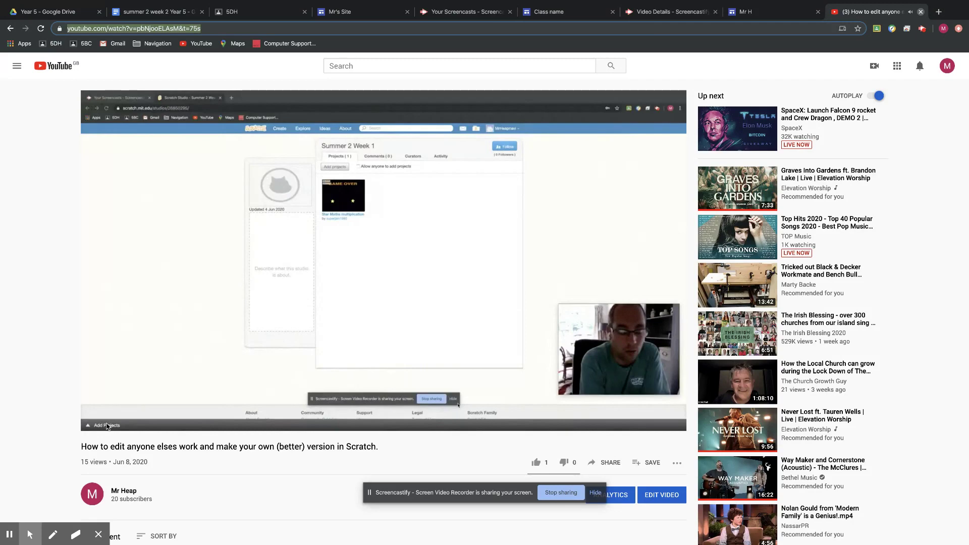
pyautogui.click(104, 424)
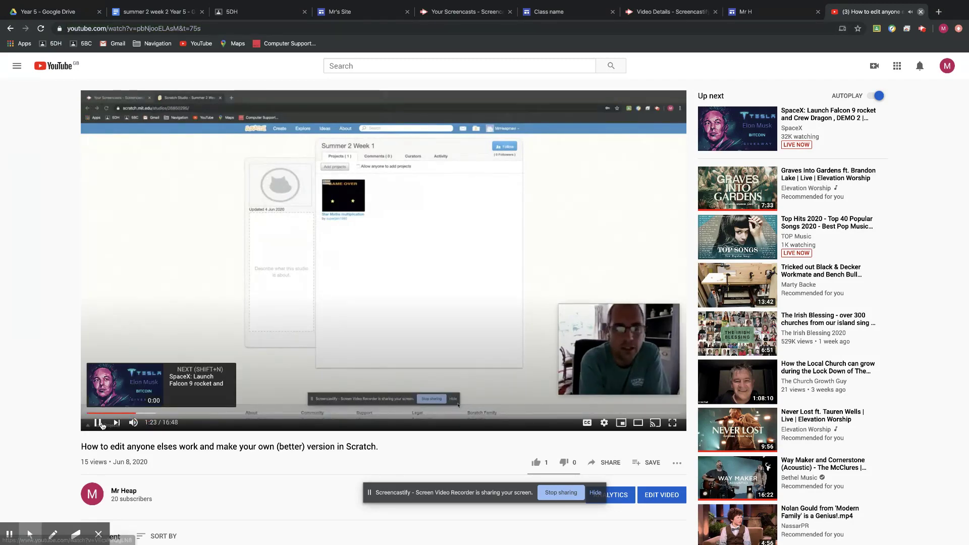
# Step: On the example site's Remote Learning page, search with the copied YouTube address and insert the video "How to edit anyone elses work and make your own (better) version in Scratch"
pyautogui.click(459, 11)
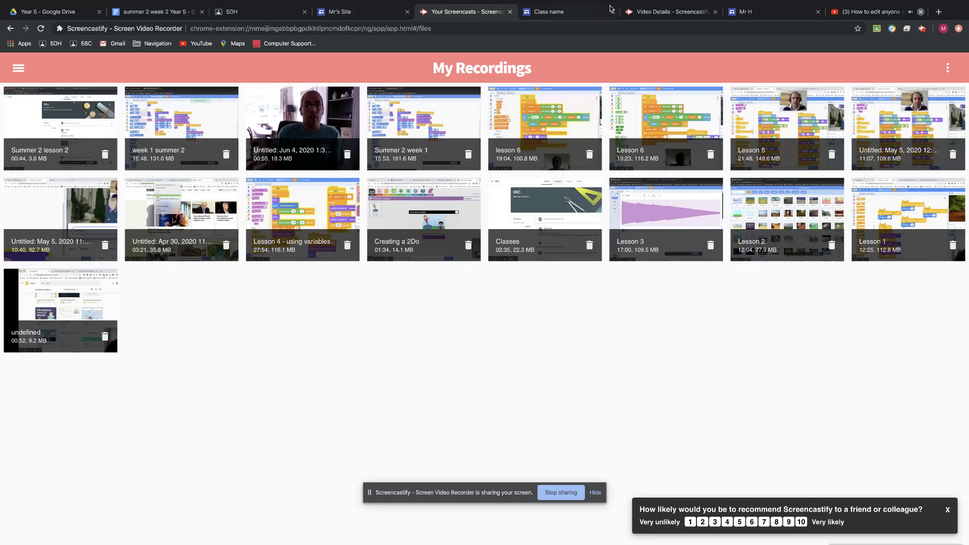
pyautogui.click(757, 11)
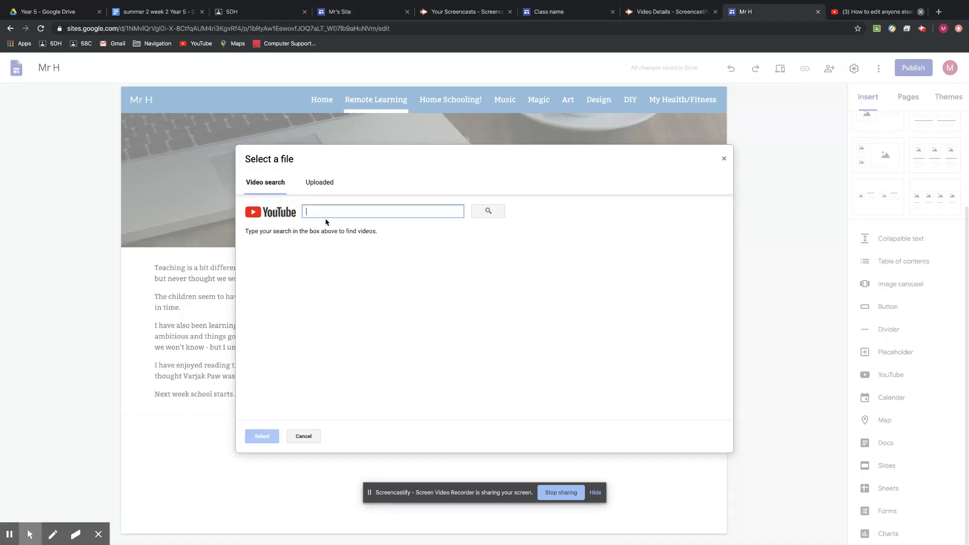
pyautogui.hotkey('ctrl', 'v')
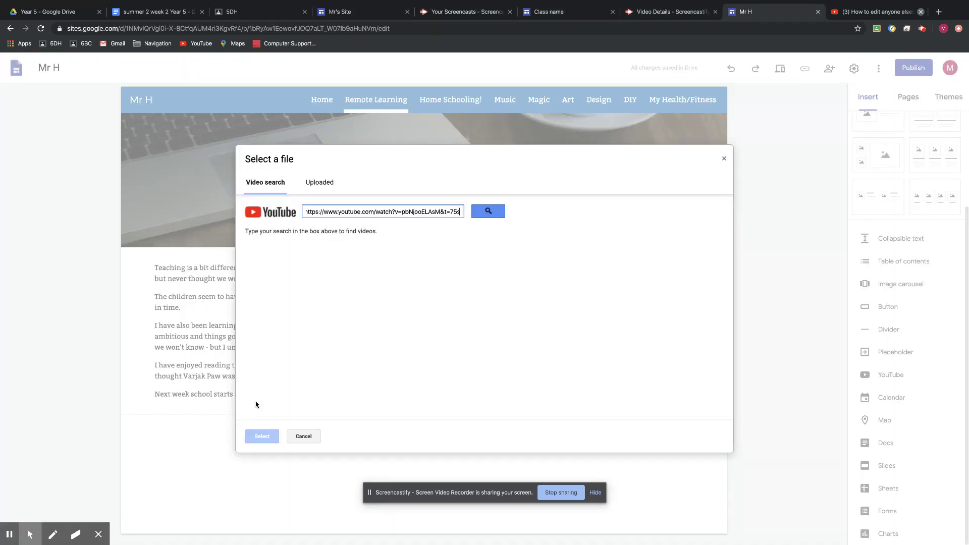
pyautogui.click(482, 210)
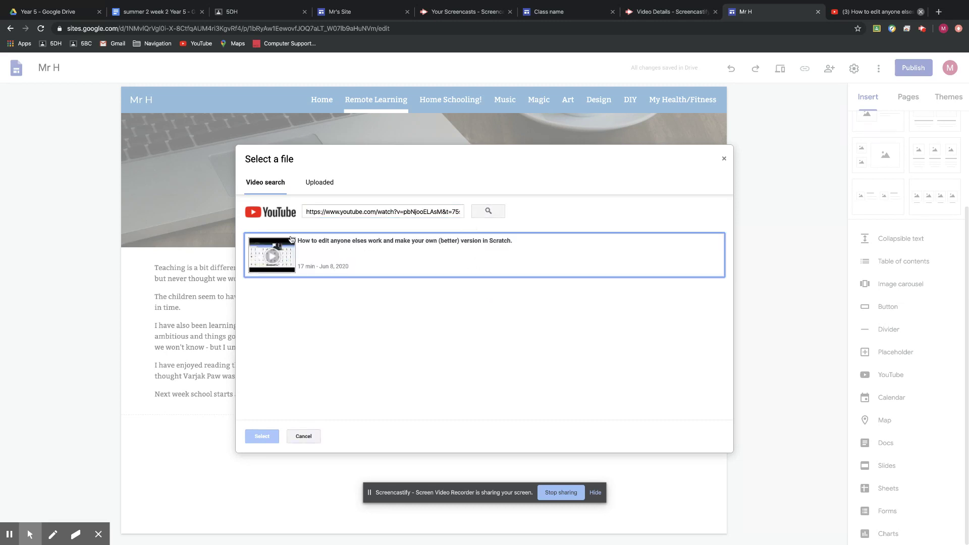
pyautogui.click(342, 246)
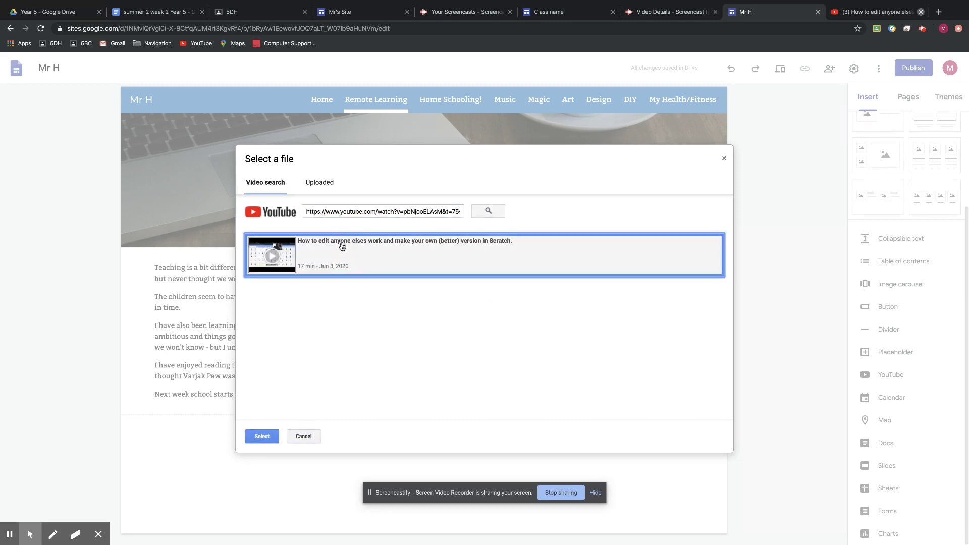
pyautogui.click(254, 438)
# Step: Shrink the embedded Scratch video and move it to the right end of its section below the Remote Learning text
pyautogui.scroll(-3, 373, 414)
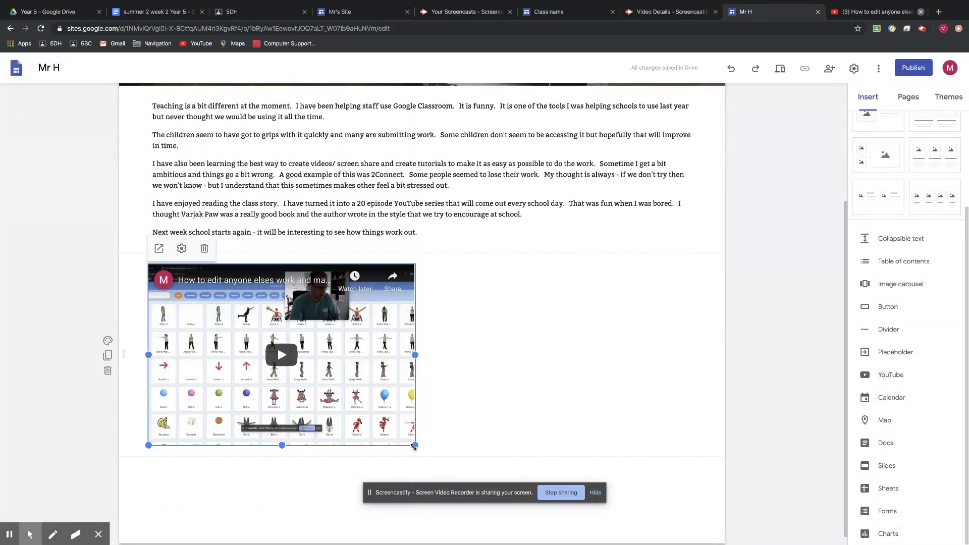
pyautogui.moveTo(413, 445); pyautogui.dragTo(448, 359)
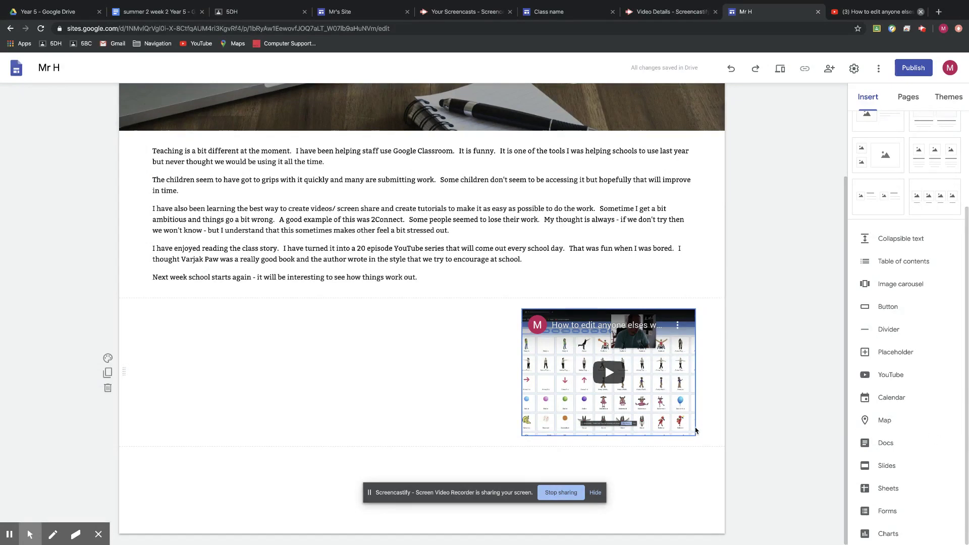
# Step: Look through the content types that can be inserted, from text boxes and layouts to forms and charts, beside the Remote Learning page
pyautogui.scroll(4, 903, 404)
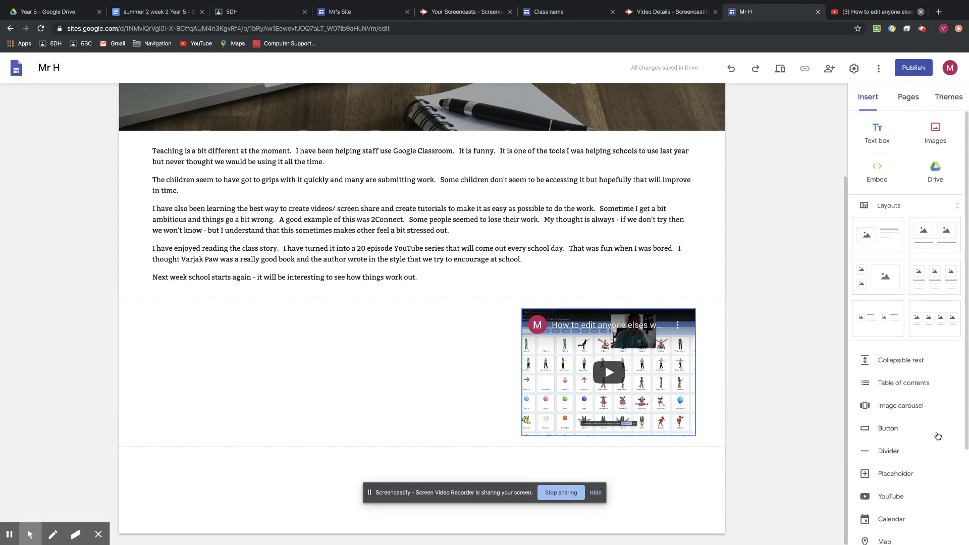
pyautogui.scroll(-4, 926, 444)
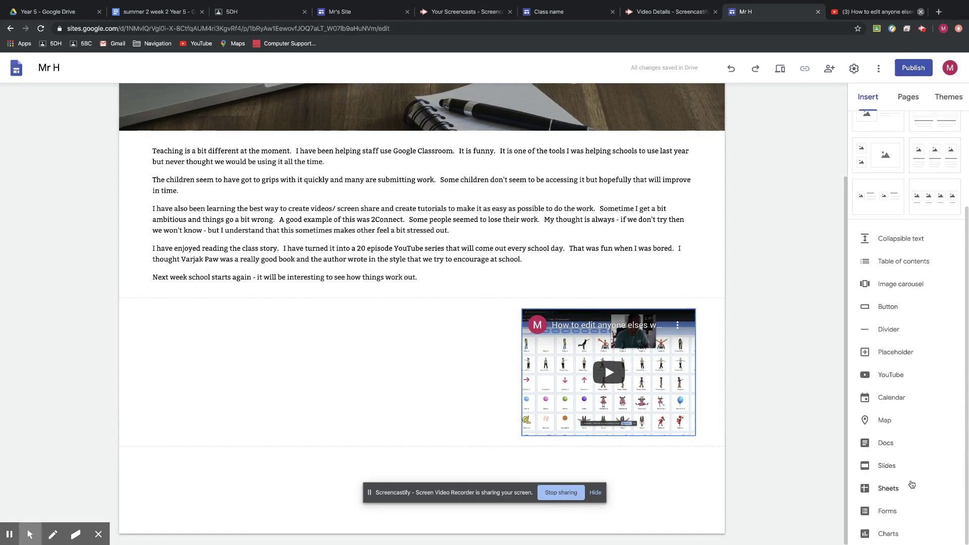
pyautogui.scroll(1, 912, 485)
pyautogui.scroll(3, 697, 144)
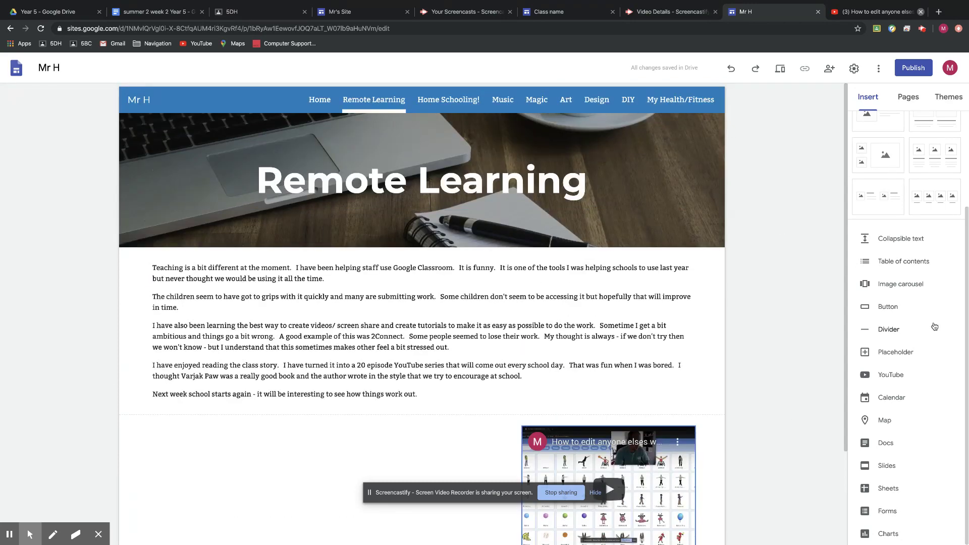
pyautogui.scroll(-3, 778, 384)
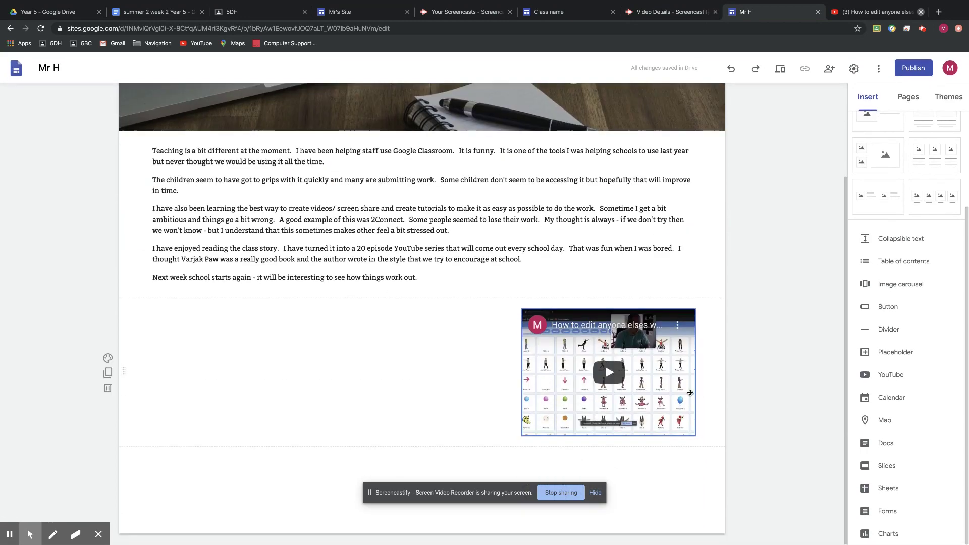
pyautogui.scroll(3, 847, 260)
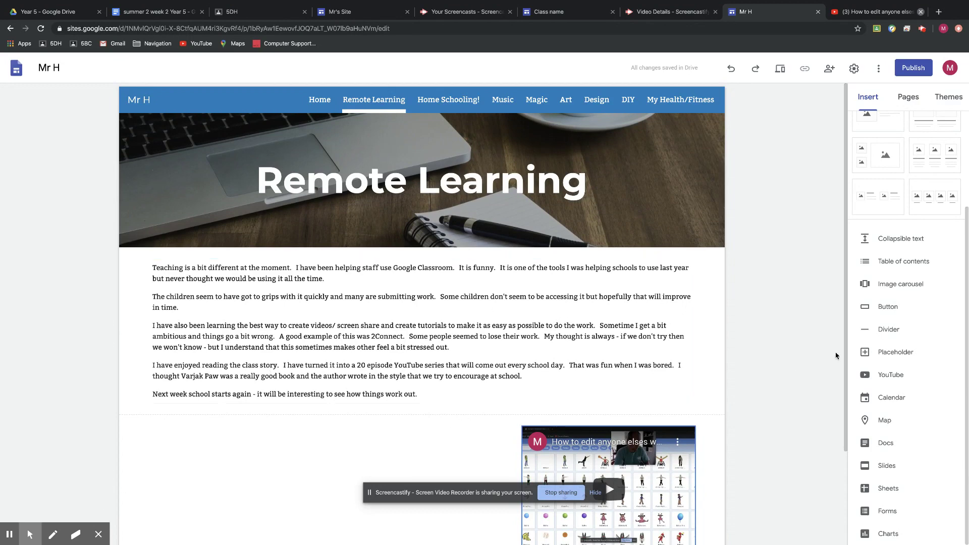
pyautogui.click(908, 97)
pyautogui.click(868, 97)
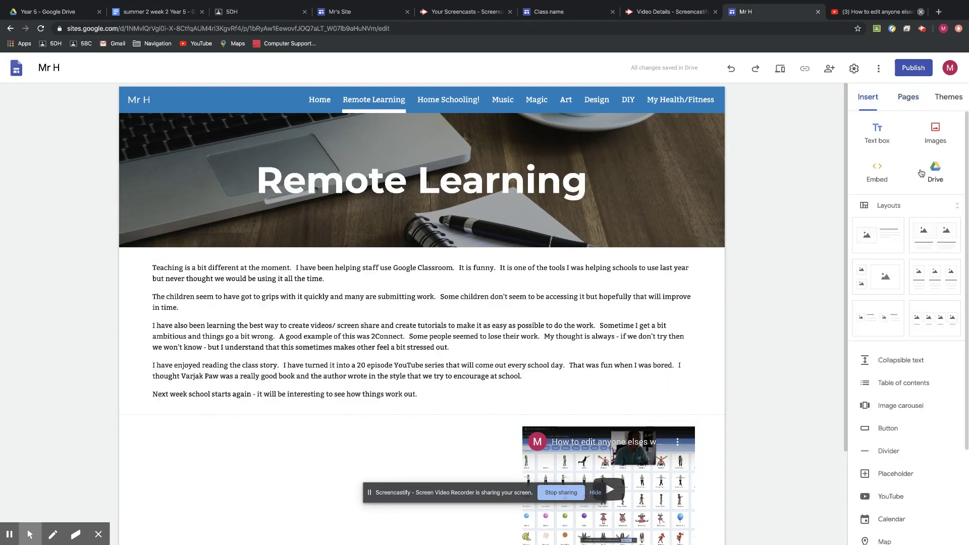
# Step: View the URL and embed code options for embedding web content, then close them without inserting anything
pyautogui.click(876, 167)
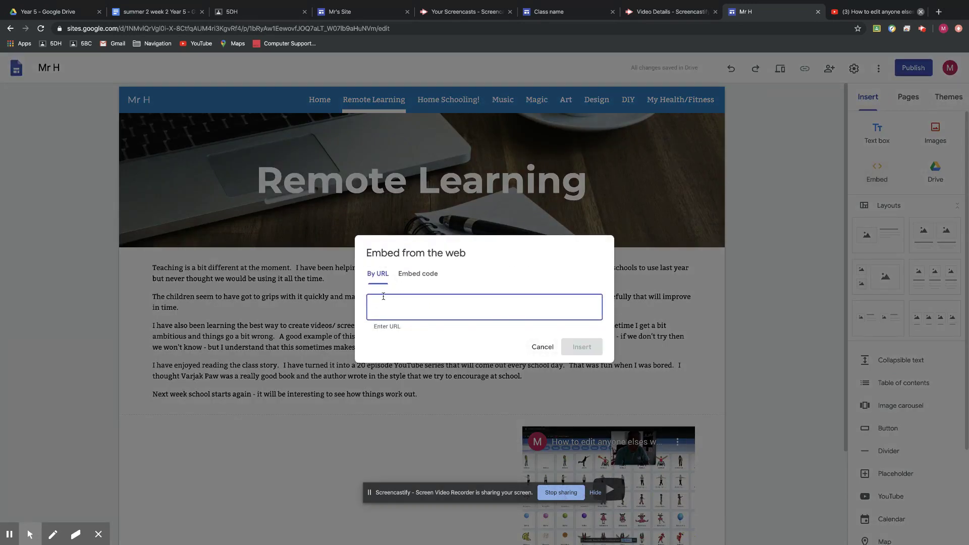
pyautogui.click(416, 275)
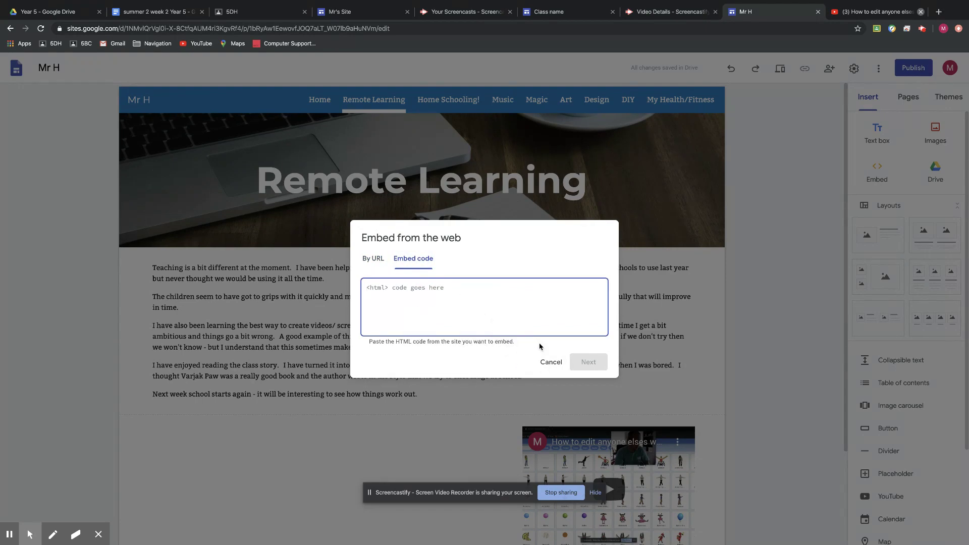
pyautogui.click(551, 362)
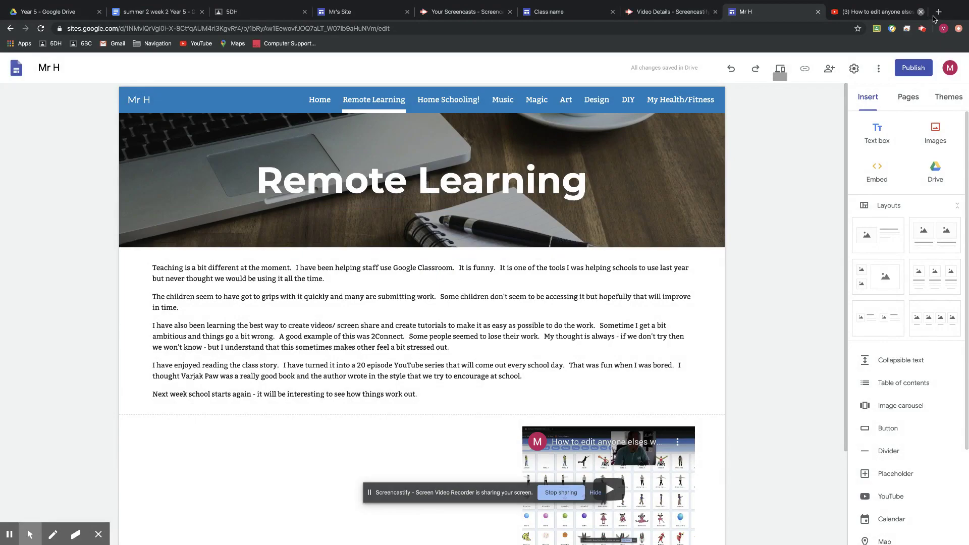
pyautogui.click(939, 12)
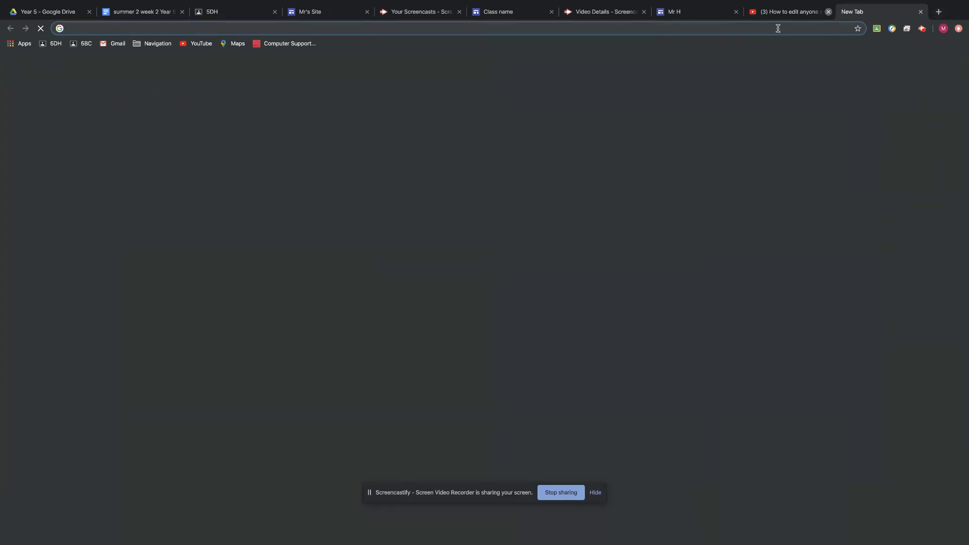
pyautogui.click(701, 15)
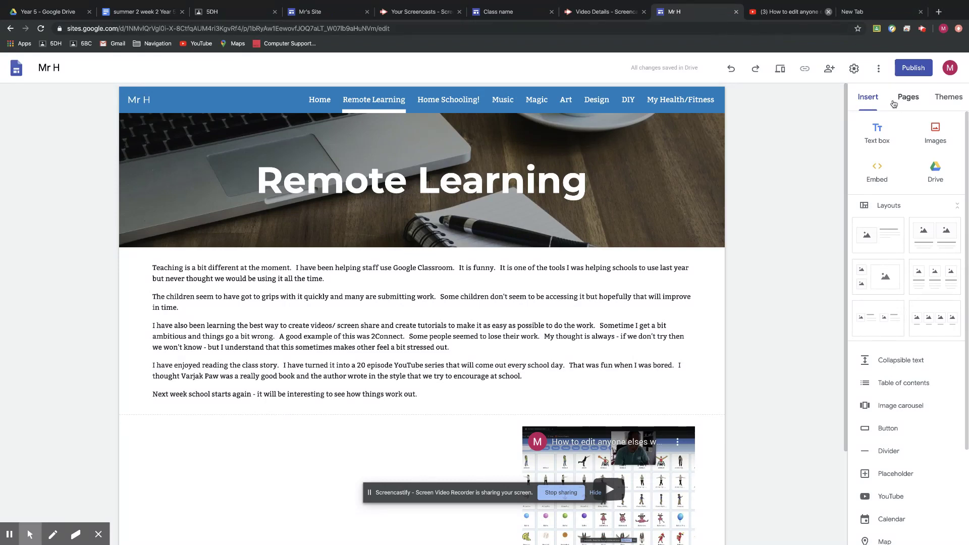
pyautogui.click(662, 315)
pyautogui.scroll(-2, 662, 315)
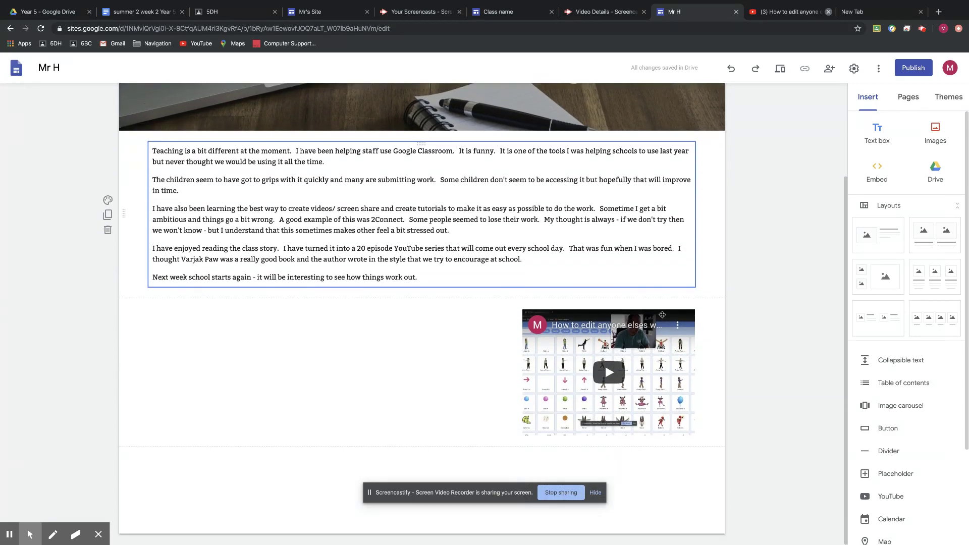
pyautogui.scroll(2, 402, 353)
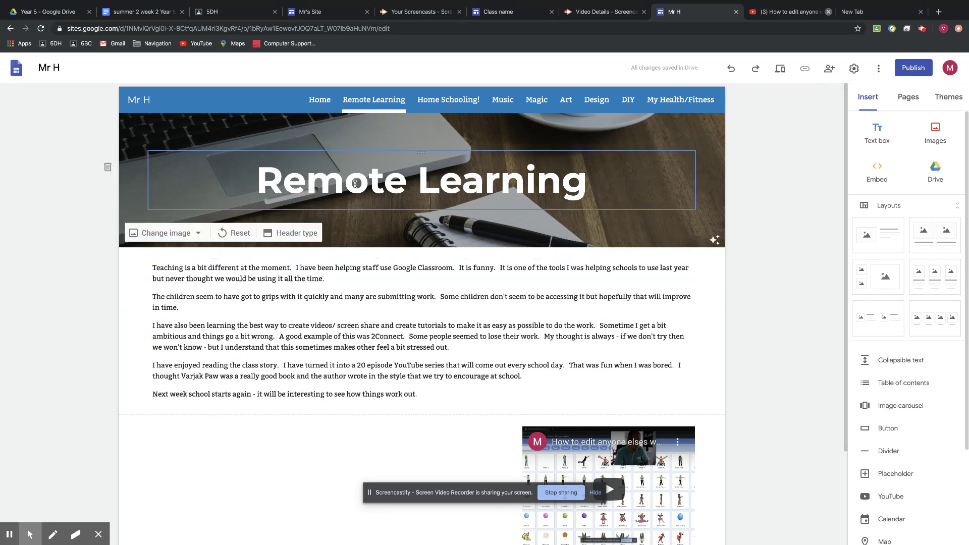
# Step: Create a new blank site from the Google Sites home page and set its page title to "Scratch"
pyautogui.click(18, 72)
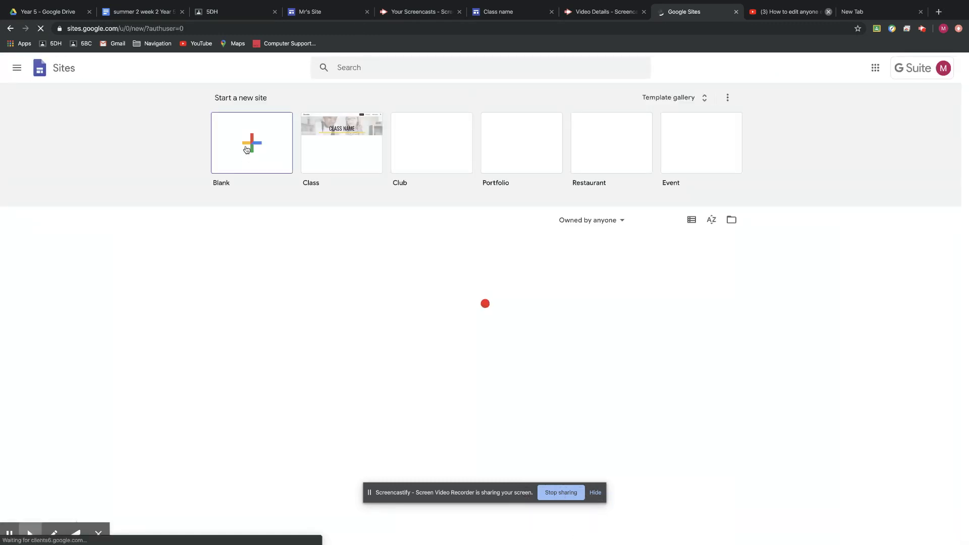
pyautogui.click(249, 148)
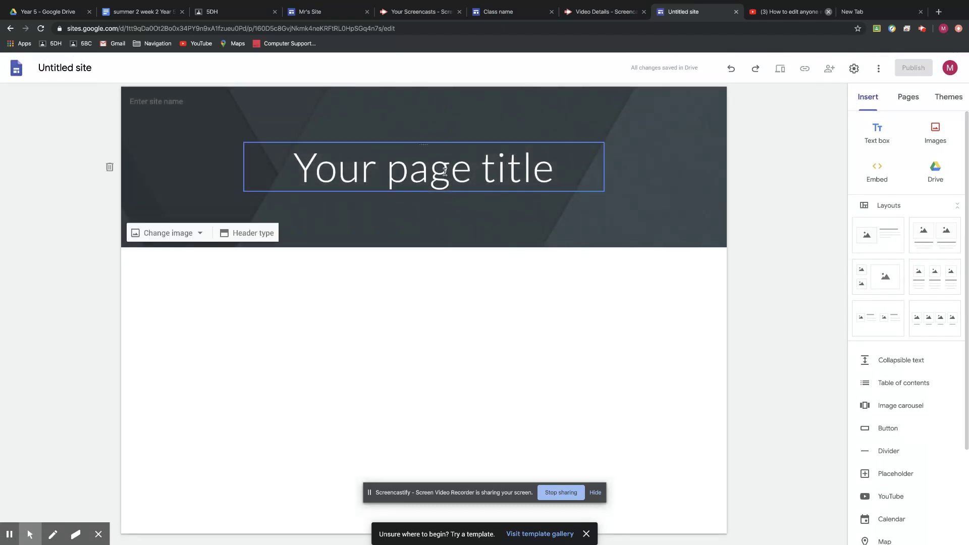
pyautogui.click(445, 172)
pyautogui.doubleClick(444, 171)
pyautogui.click(445, 172)
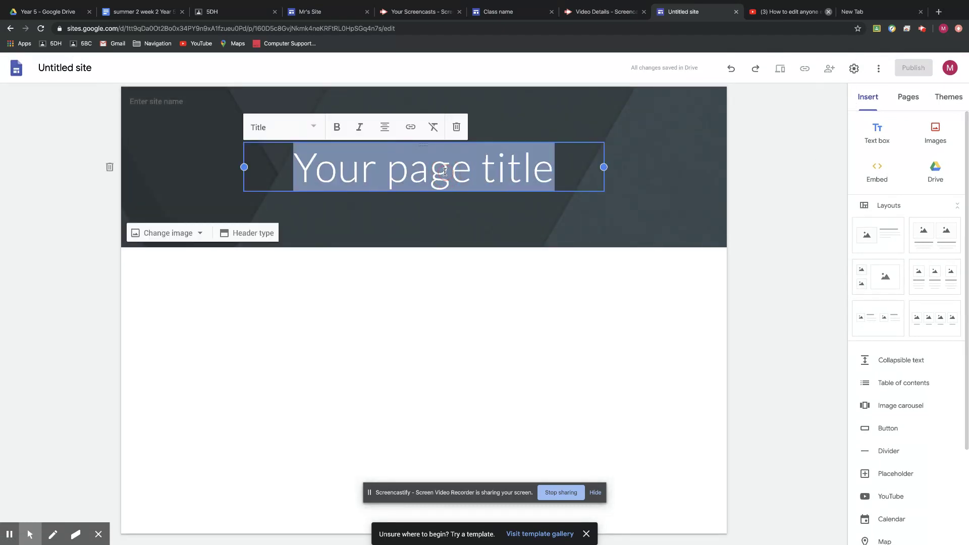
pyautogui.write('Scra')
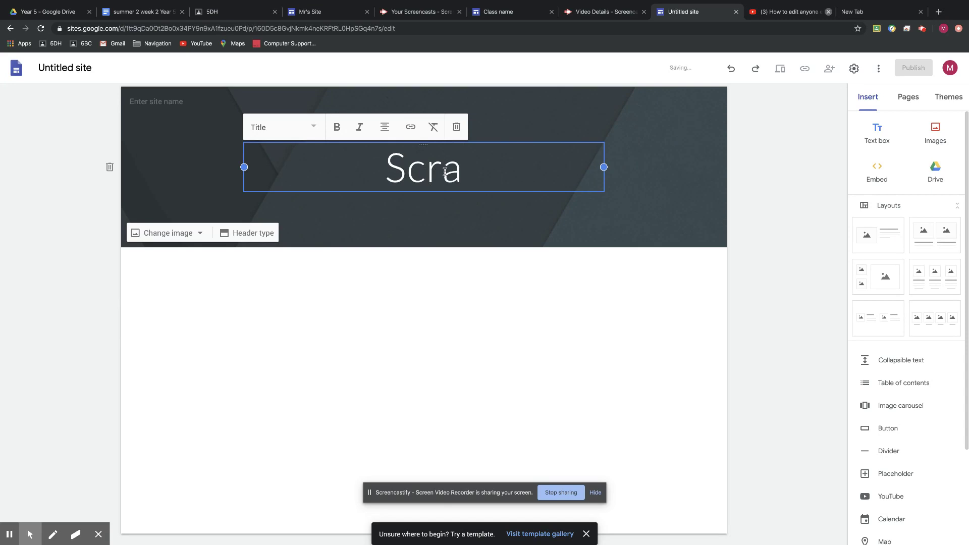
pyautogui.write('tch')
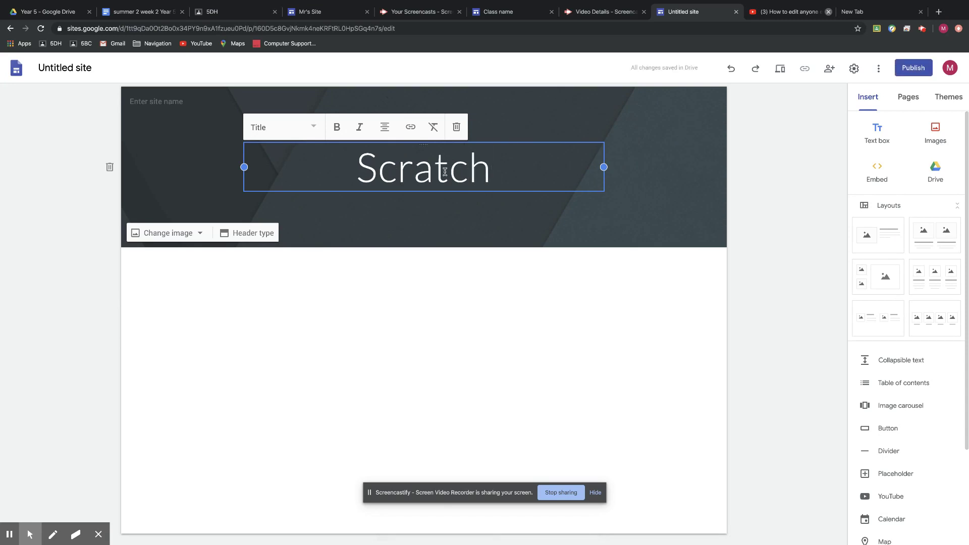
# Step: Replace the new site's page title with "Manchester City"
pyautogui.press('BackSpace')
pyautogui.press('BackSpace')
pyautogui.press('BackSpace')
pyautogui.press('BackSpace')
pyautogui.press('BackSpace')
pyautogui.press('BackSpace')
pyautogui.press('BackSpace')
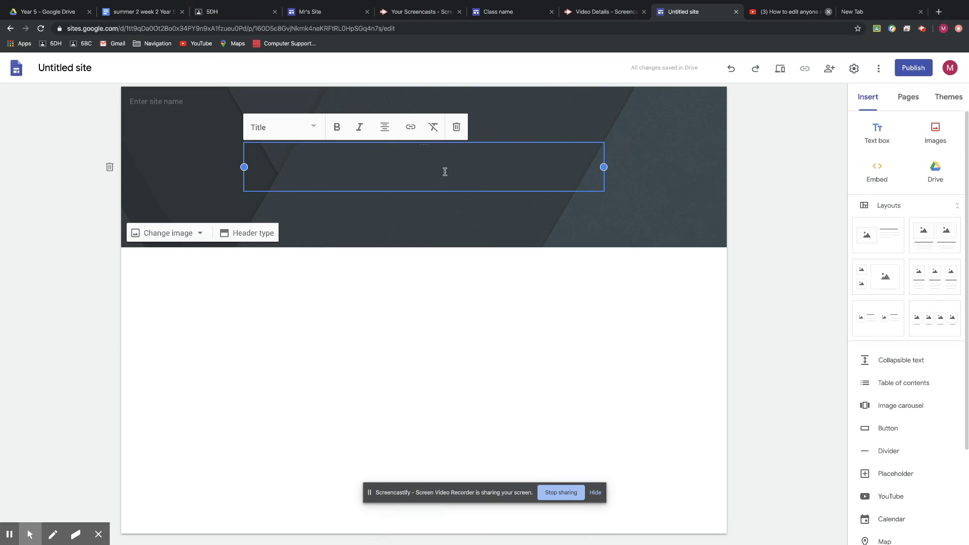
pyautogui.write('Mancheste')
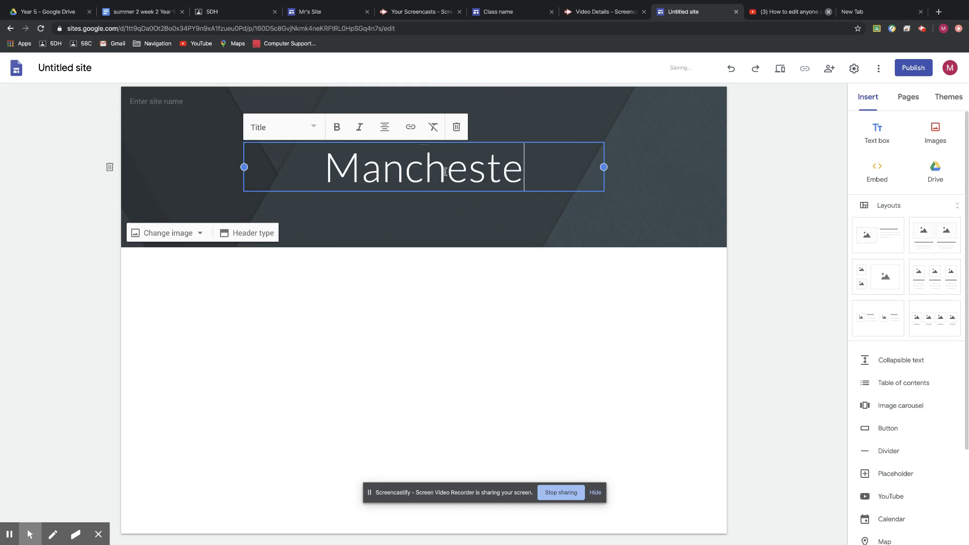
pyautogui.write('r City')
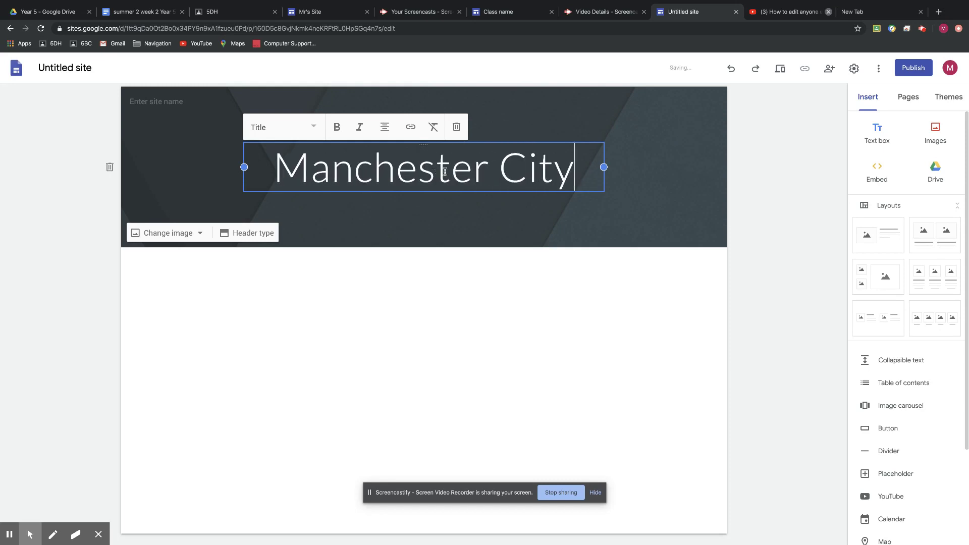
# Step: Replace the page title "Manchester City" with "Minecraft"
pyautogui.press('BackSpace')
pyautogui.press('BackSpace')
pyautogui.press('BackSpace')
pyautogui.press('BackSpace')
pyautogui.press('BackSpace')
pyautogui.press('BackSpace')
pyautogui.press('BackSpace')
pyautogui.press('BackSpace')
pyautogui.press('BackSpace')
pyautogui.press('BackSpace')
pyautogui.press('BackSpace')
pyautogui.press('BackSpace')
pyautogui.press('BackSpace')
pyautogui.press('BackSpace')
pyautogui.press('BackSpace')
pyautogui.press('BackSpace')
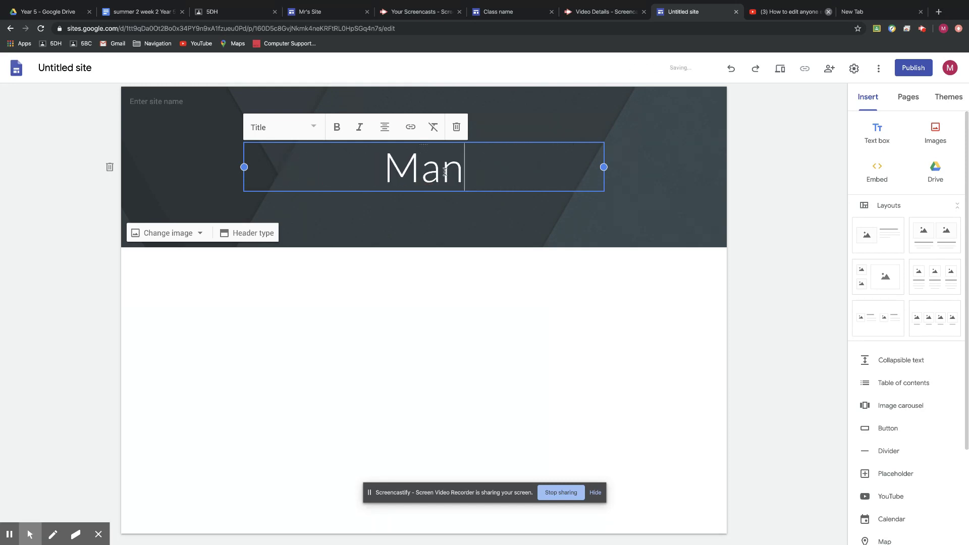
pyautogui.write('Min')
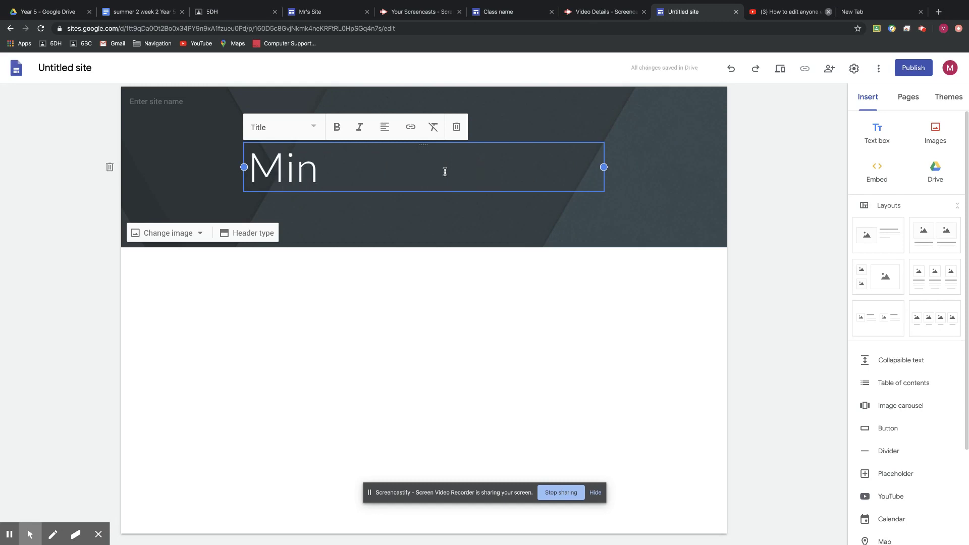
pyautogui.write('ecraft')
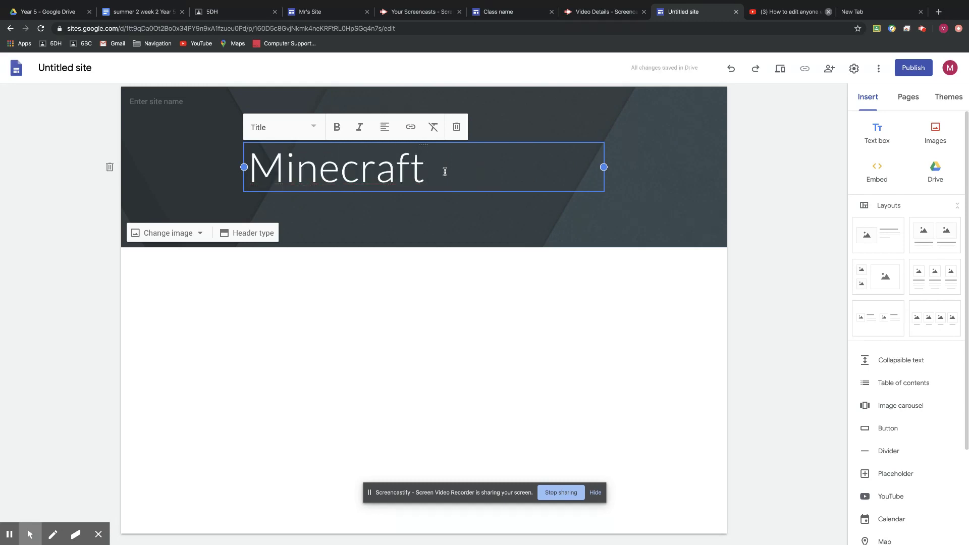
# Step: Replace the page title with "Art Gallery"
pyautogui.doubleClick(393, 168)
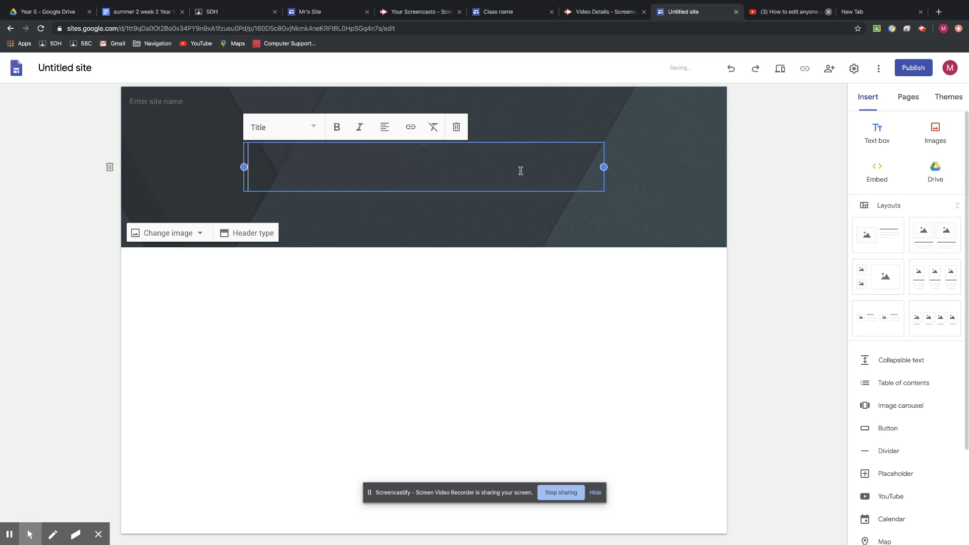
pyautogui.press('BackSpace')
pyautogui.write('Art Ga')
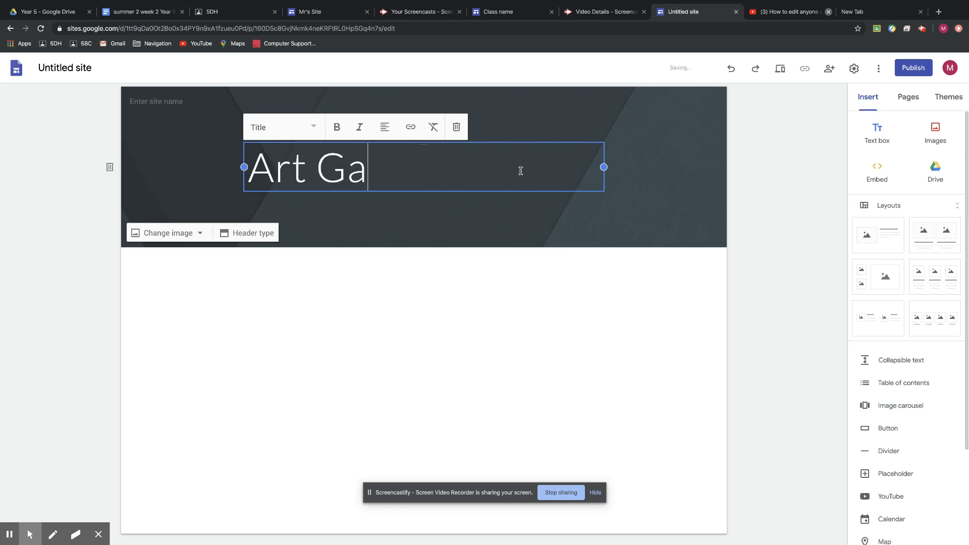
pyautogui.write('llery')
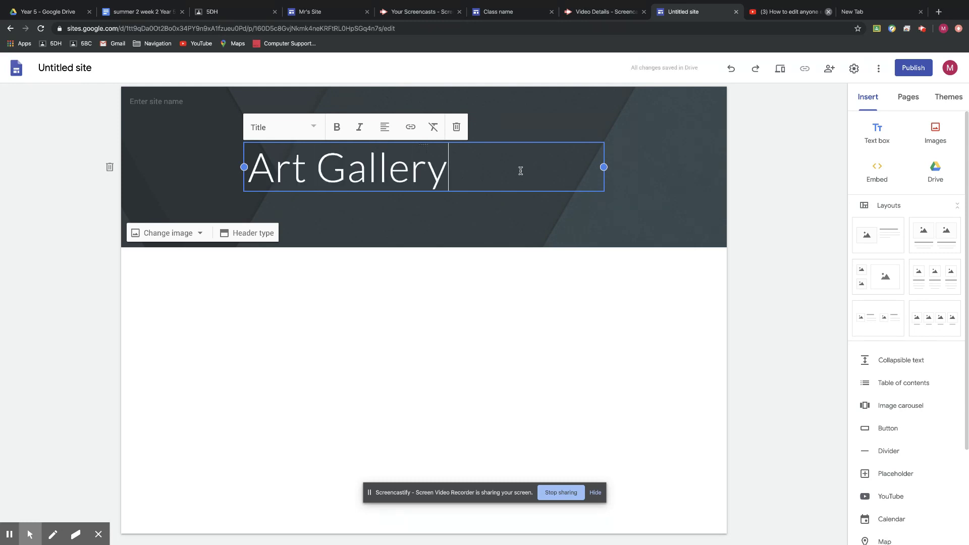
# Step: Add a pupil as a recipient in the site's sharing settings, check the access role choices, and remove the pupil again
pyautogui.click(830, 69)
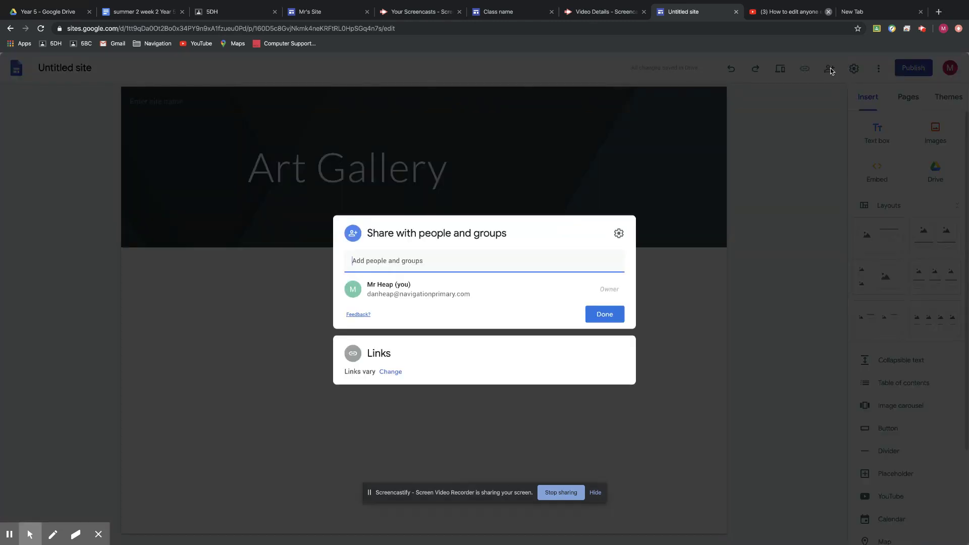
pyautogui.click(373, 260)
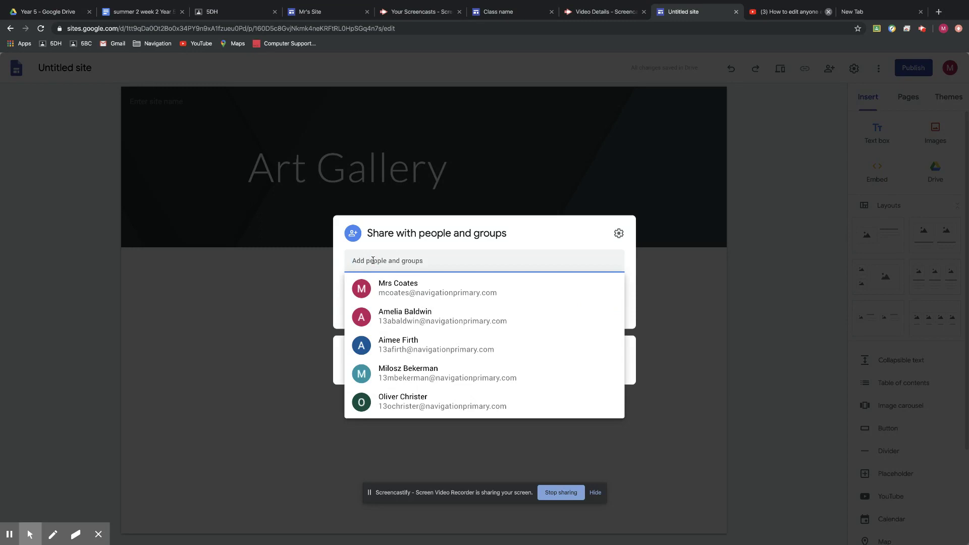
pyautogui.write('amelia')
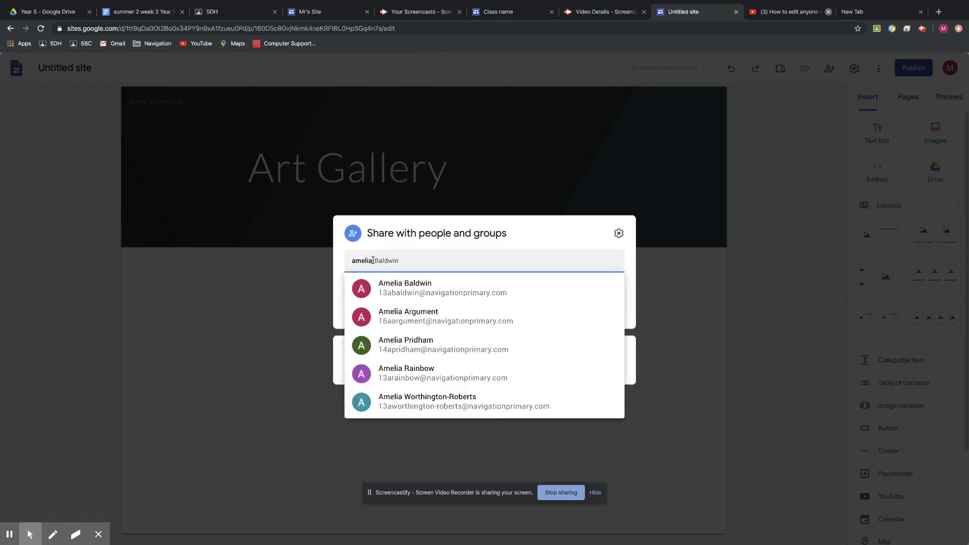
pyautogui.click(403, 286)
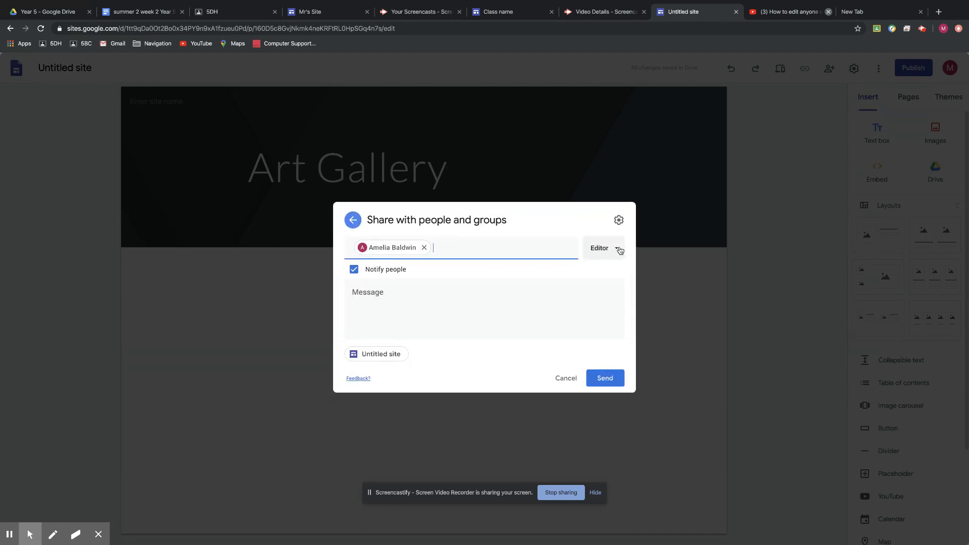
pyautogui.click(618, 251)
pyautogui.click(618, 251)
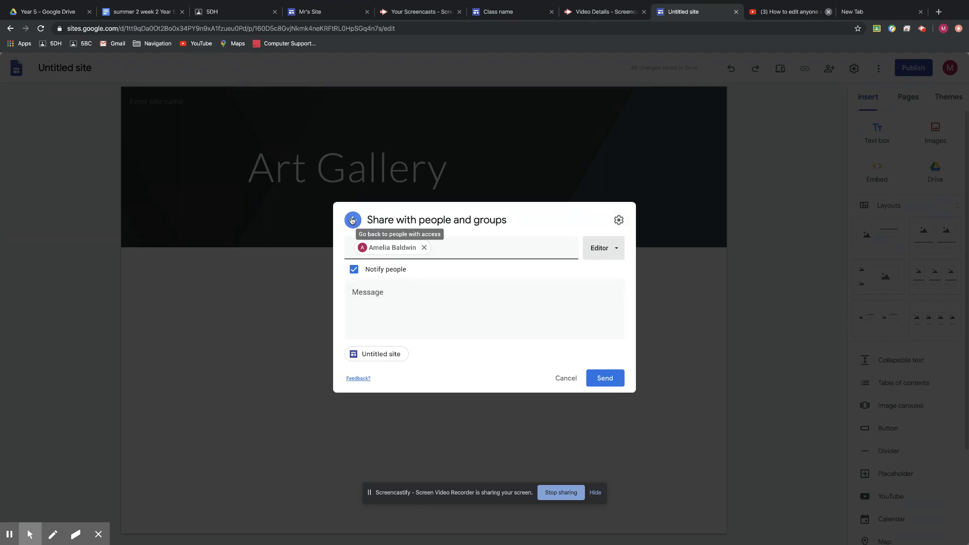
pyautogui.click(425, 247)
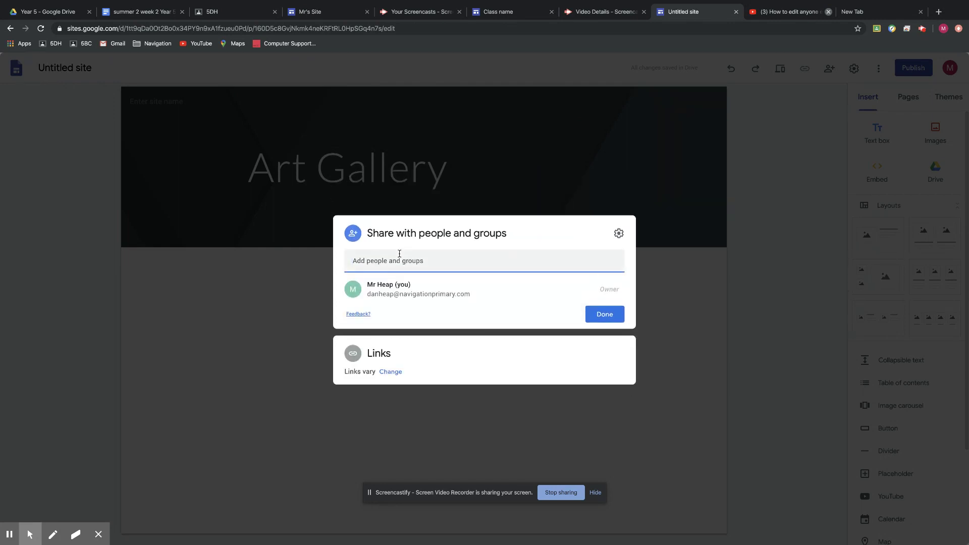
# Step: Add the teacher as a sharing recipient, view the Published Viewer and Editor roles, and cancel without sending the invitation
pyautogui.click(399, 256)
pyautogui.write('mr ')
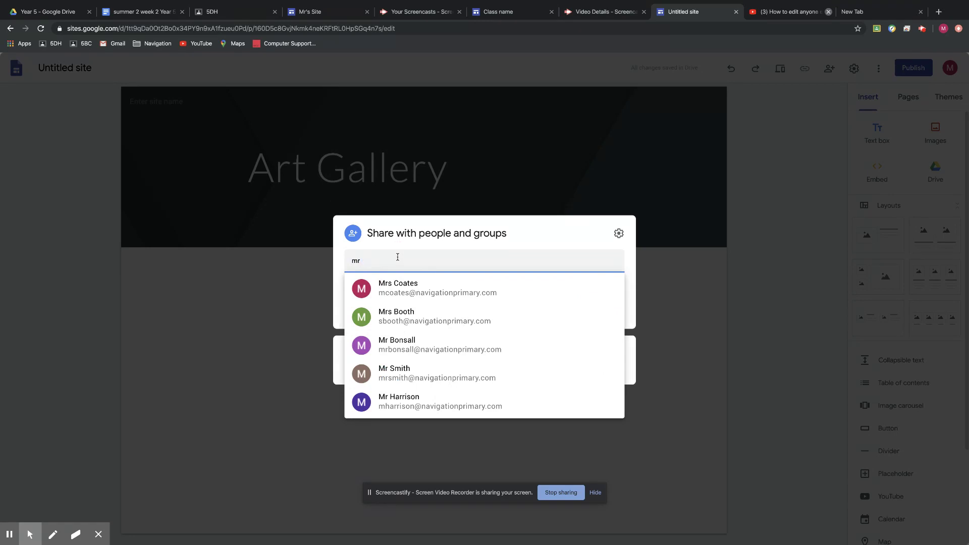
pyautogui.write('heap')
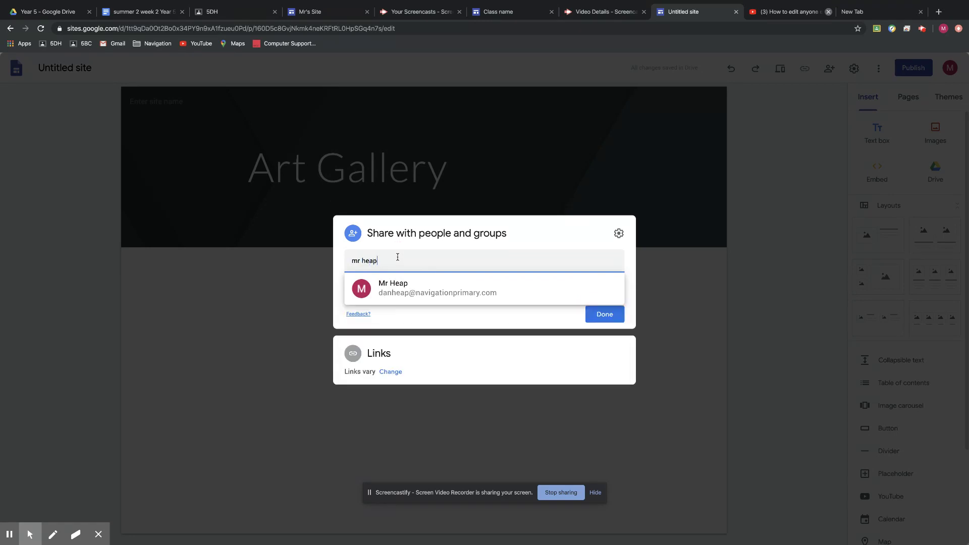
pyautogui.click(404, 289)
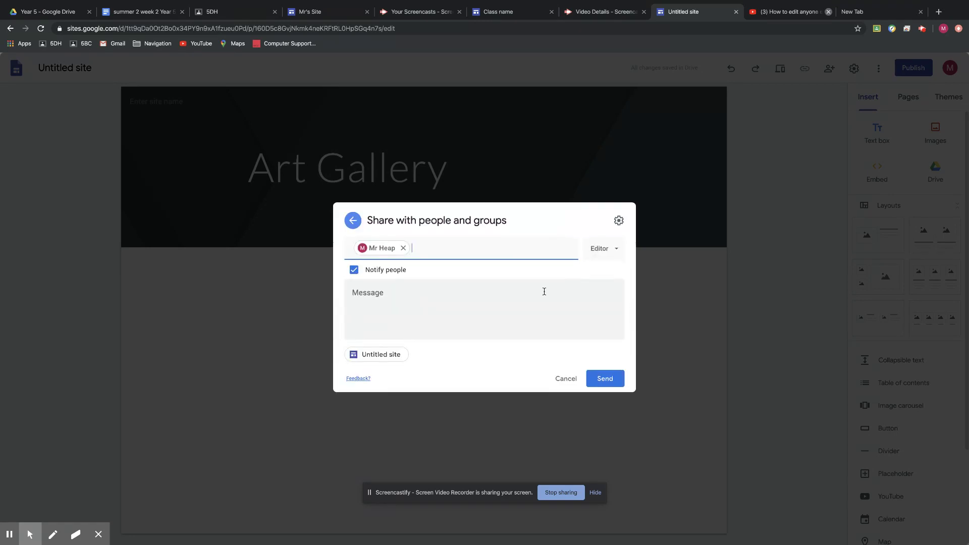
pyautogui.click(616, 249)
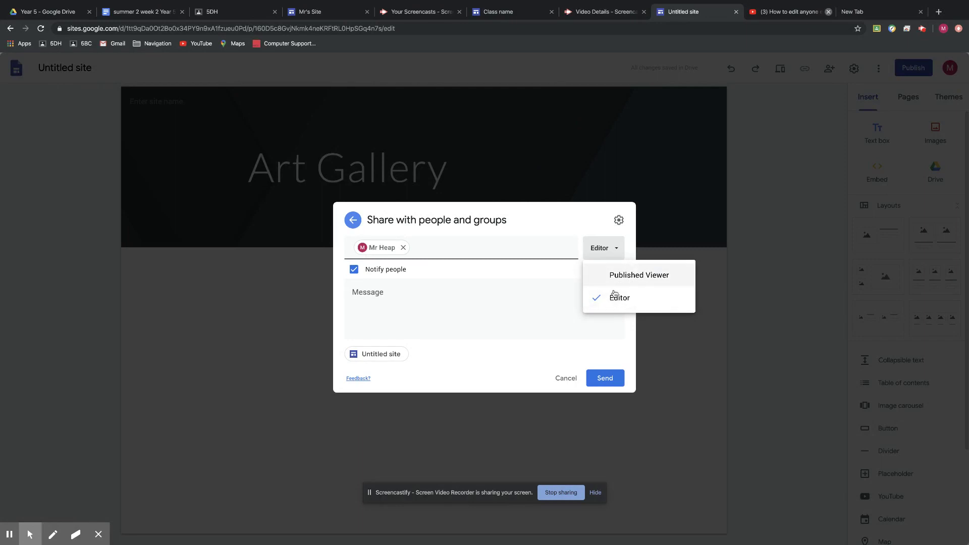
pyautogui.click(567, 379)
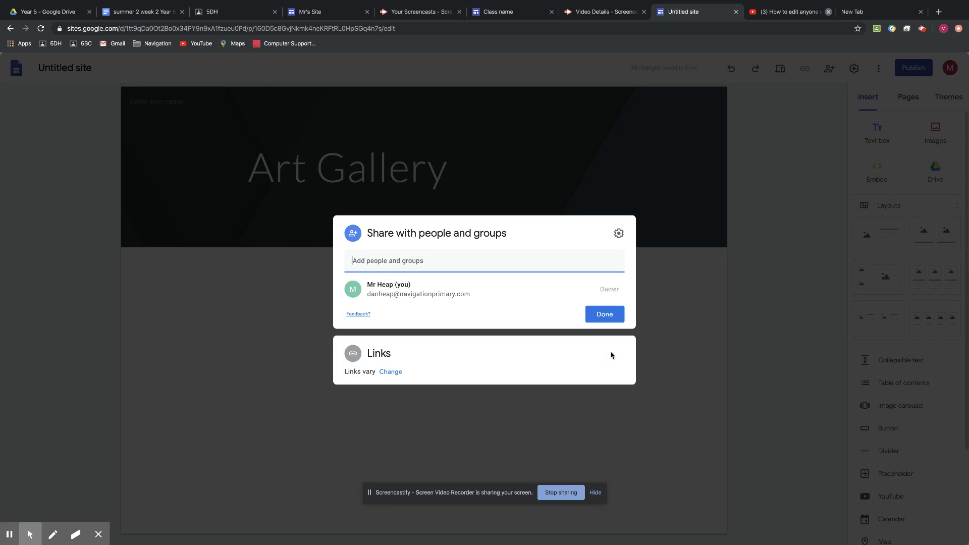
pyautogui.click(687, 384)
# Step: Switch to the Screencastify video details page for the "Summer 2 lesson 2" recording
pyautogui.moveTo(711, 2)
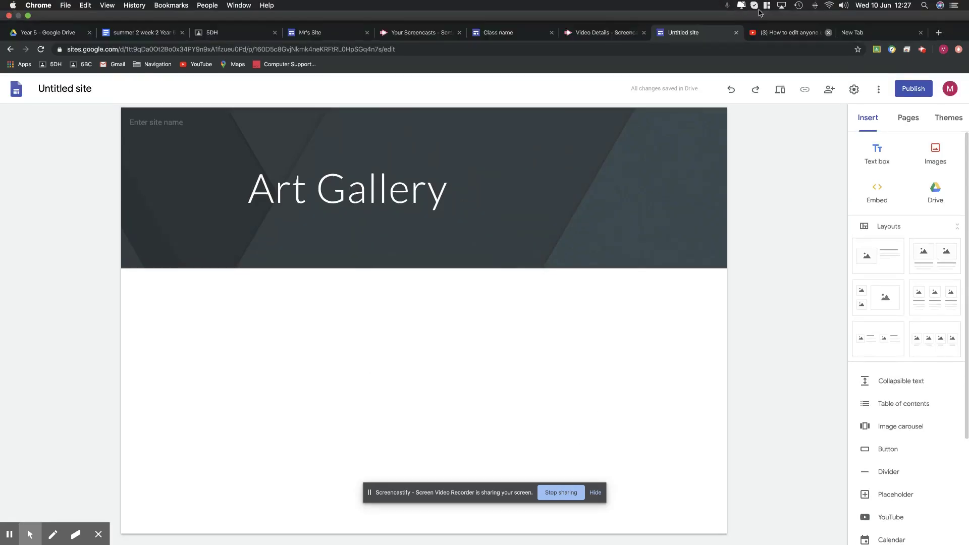
pyautogui.click(606, 35)
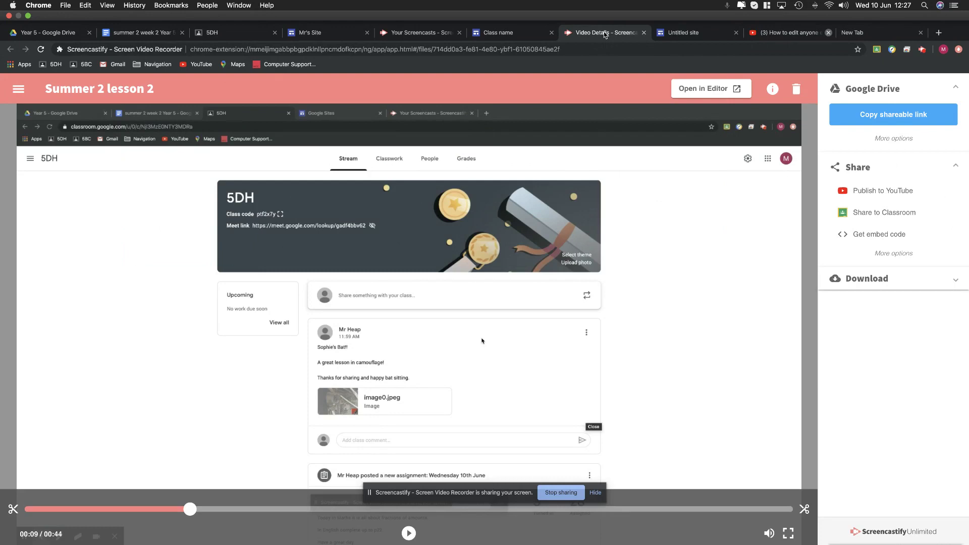